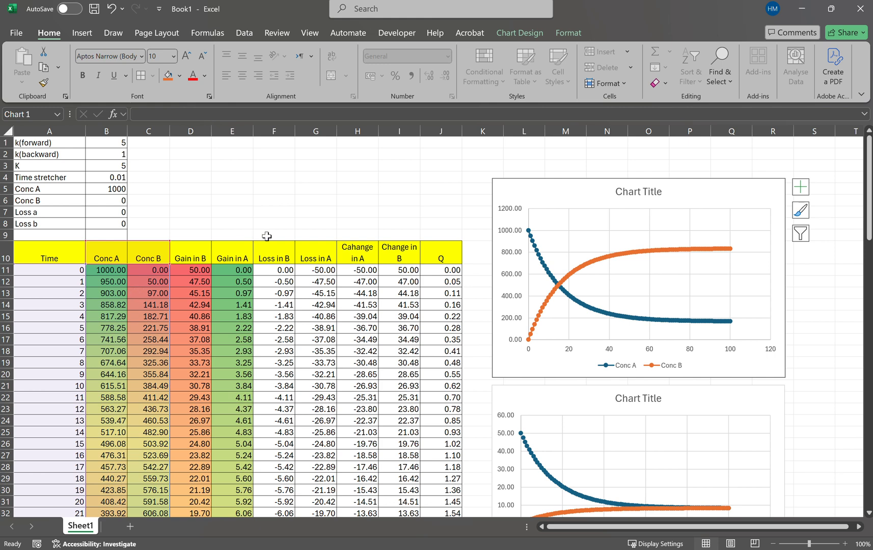
Delete both charts beside the data table
key("Delete")
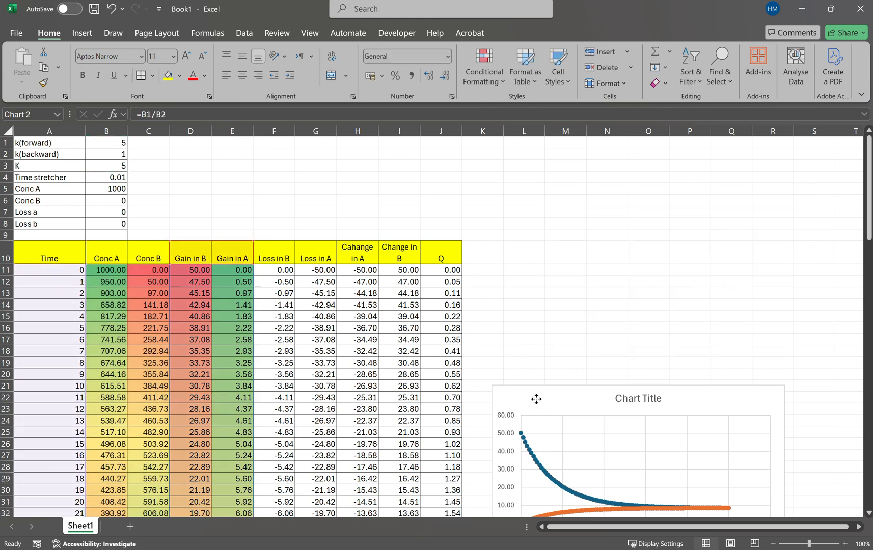
scroll(536, 390, "down", 4)
left_click(579, 453)
key("Delete")
scroll(580, 453, "up", 4)
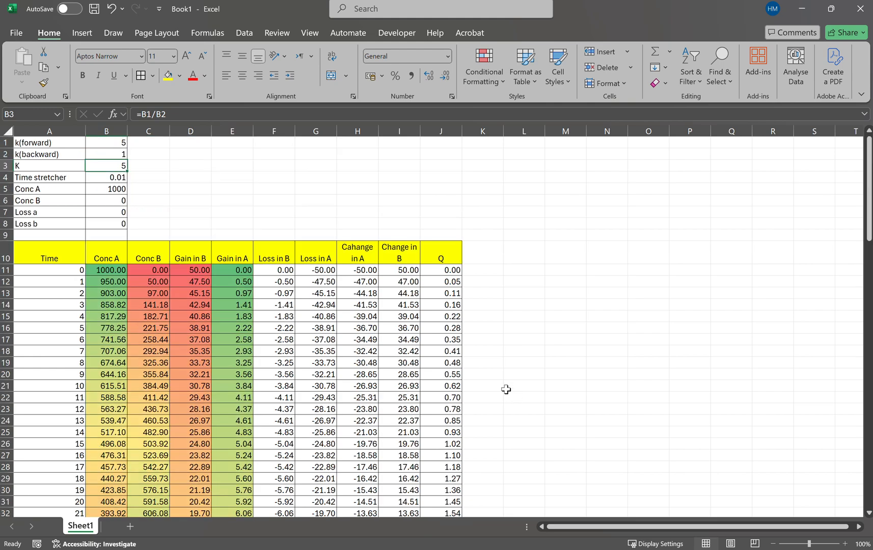
Clear the table data in A11:J111 and the parameter values in B1:B8, keeping the labels and headers
left_click_drag(441, 261, 28, 485)
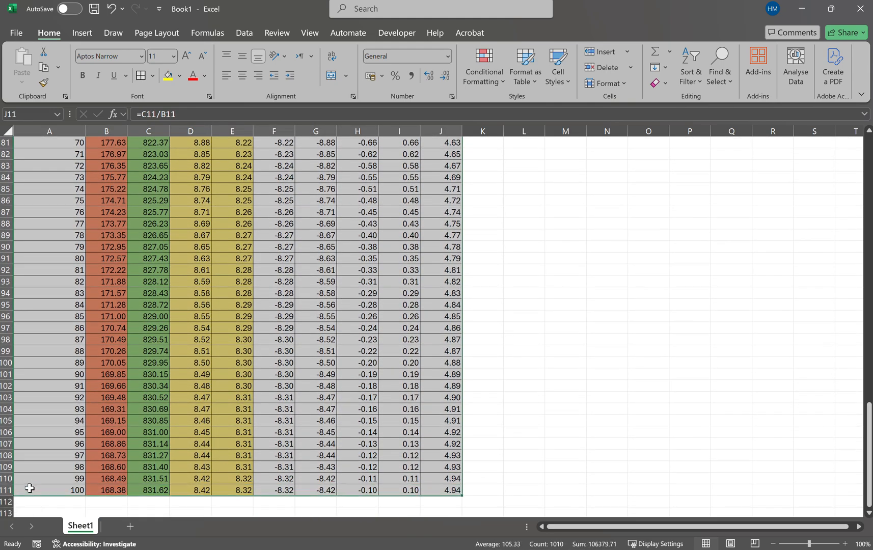
scroll(68, 480, "up", 20)
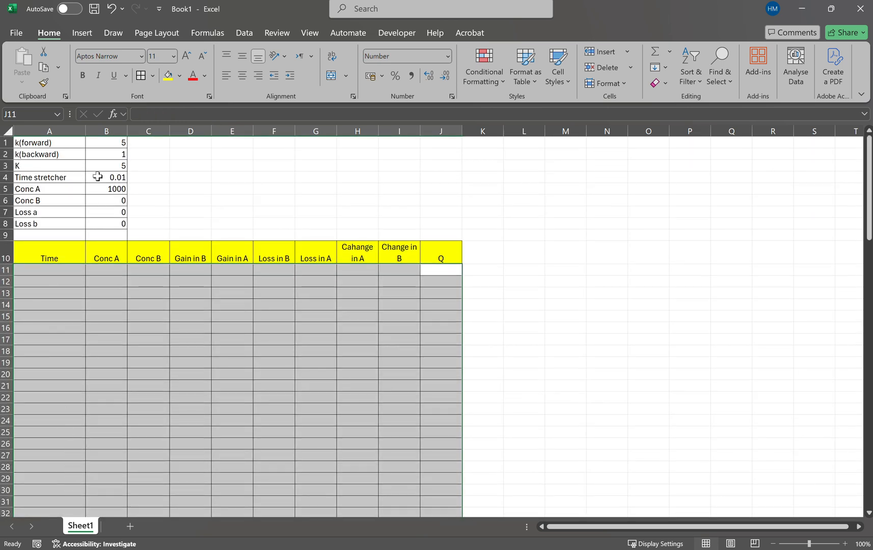
left_click_drag(121, 143, 118, 224)
key("Delete")
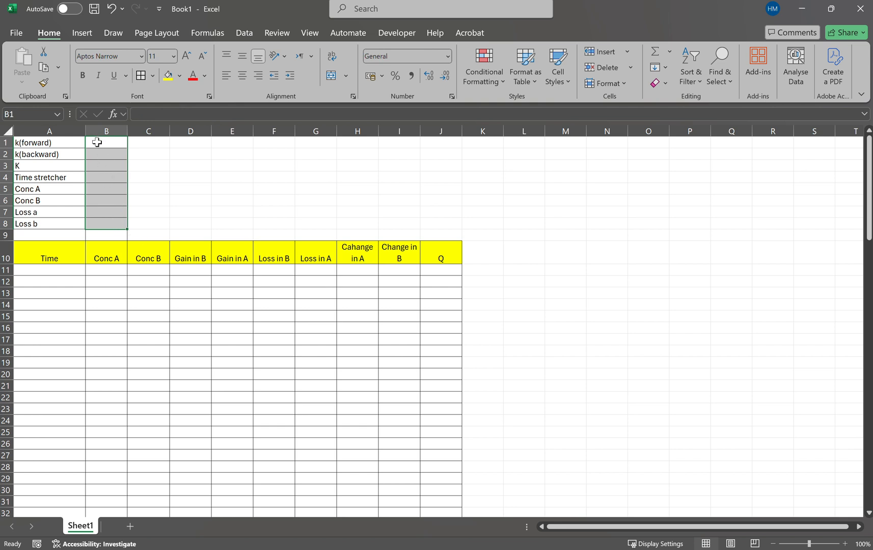
Fill the Time column from A11 to A111 with a series from 0 to 100 in increments of 1
left_click(45, 269)
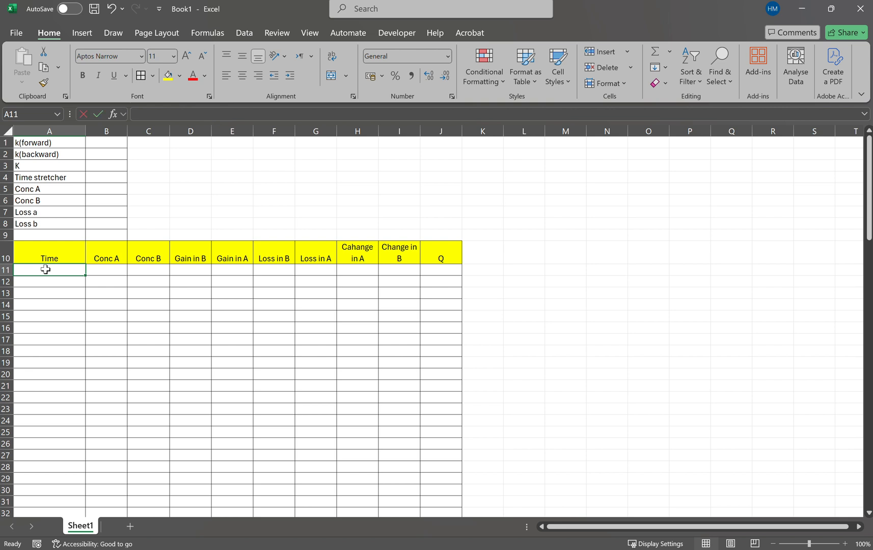
type("0")
key("Return")
type("1")
key("Return")
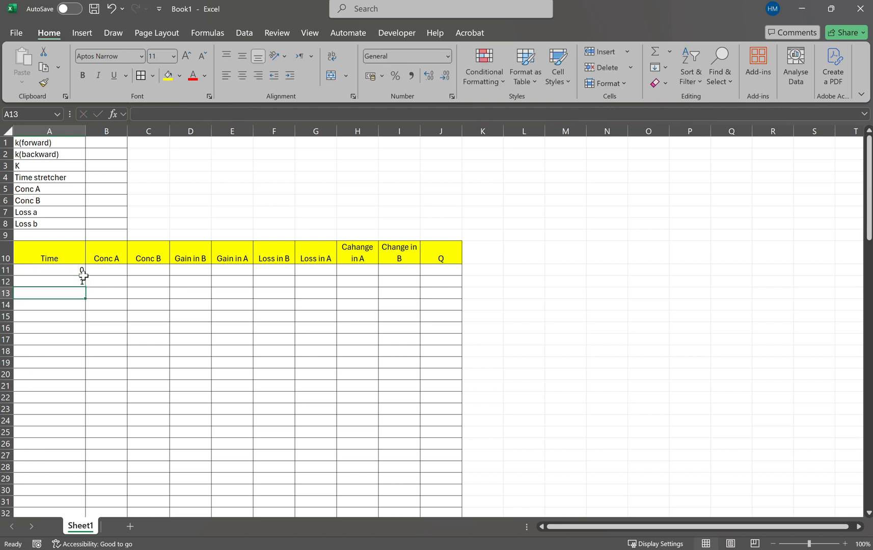
left_click_drag(67, 267, 69, 281)
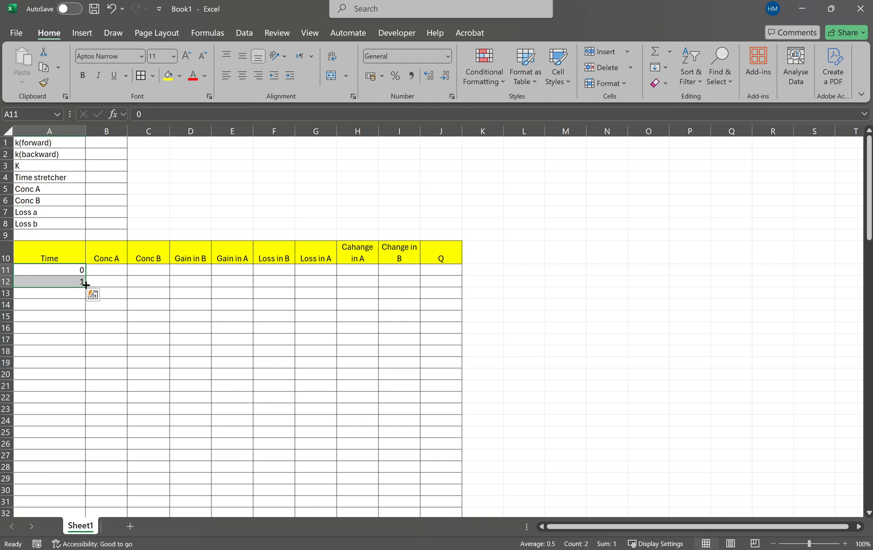
left_click_drag(86, 285, 88, 460)
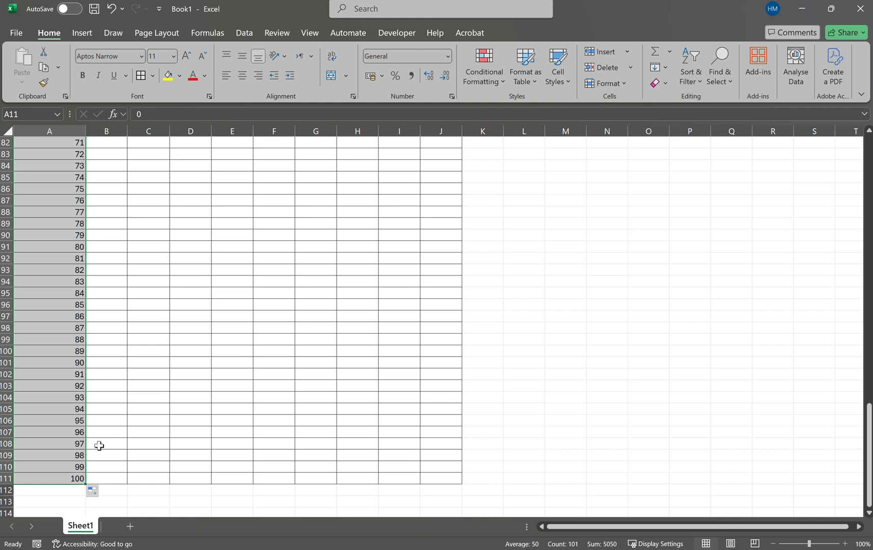
scroll(102, 439, "up", 7)
scroll(109, 408, "up", 20)
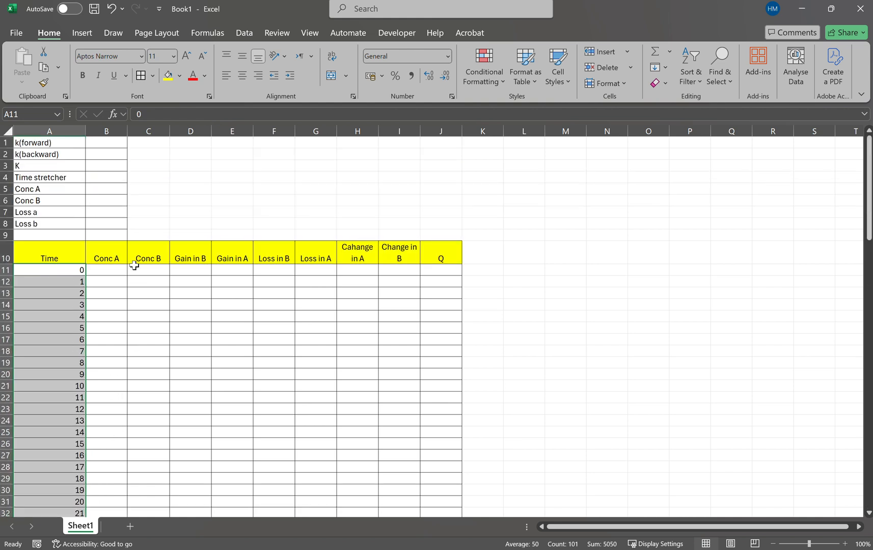
Enter 1 for both k(forward) in B1 and k(backward) in B2
left_click(106, 142)
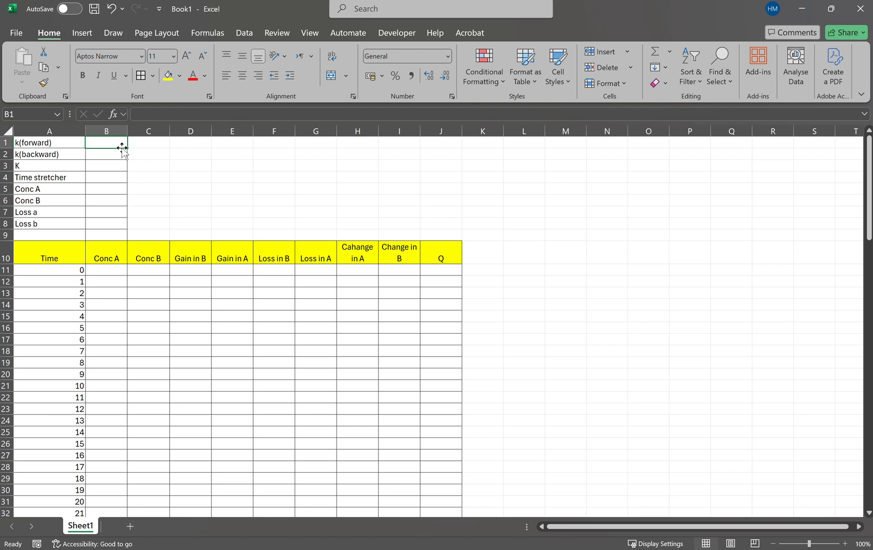
type("1")
key("Return")
type("1")
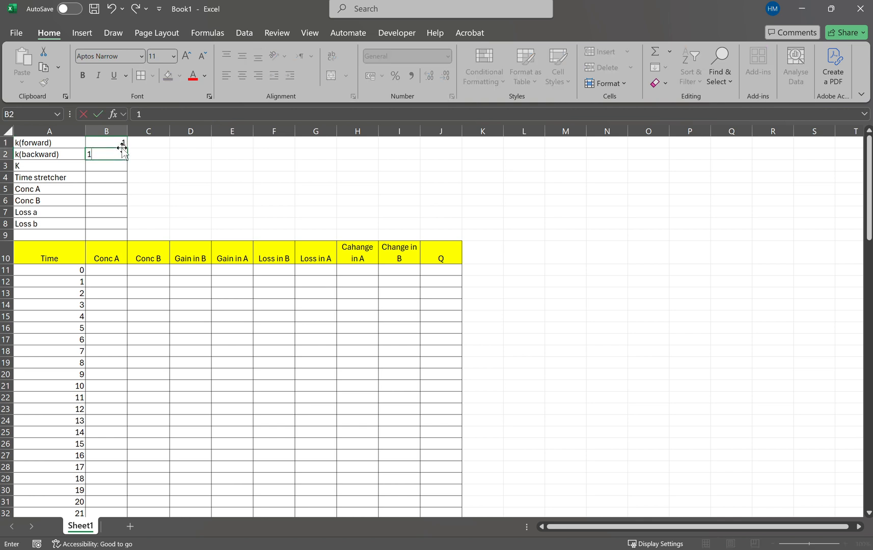
key("Return")
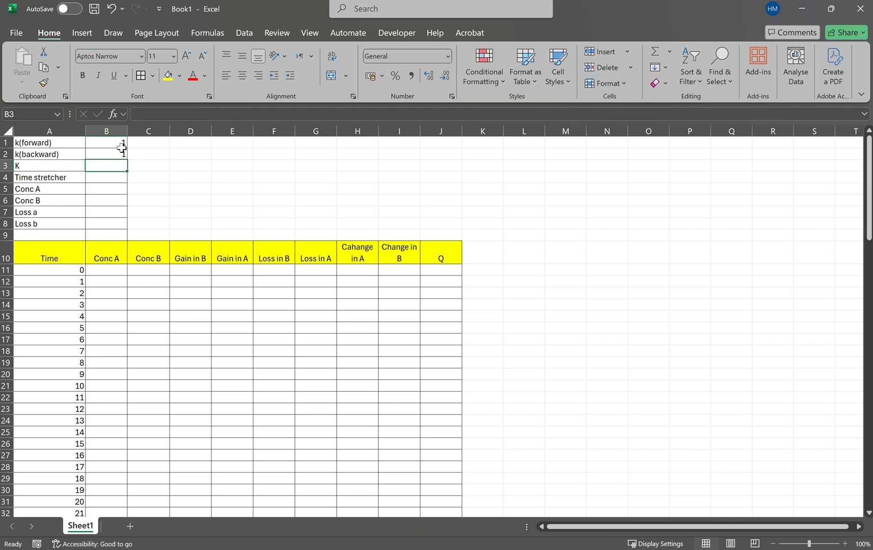
Calculate K in B3 as k(forward) divided by k(backward) with the formula =B1/B2
type("=")
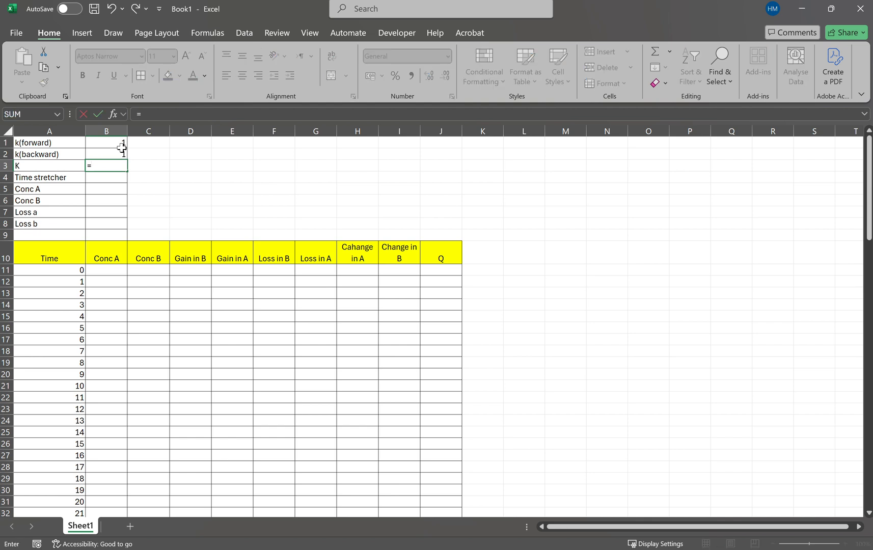
key("BackSpace")
left_click(121, 143)
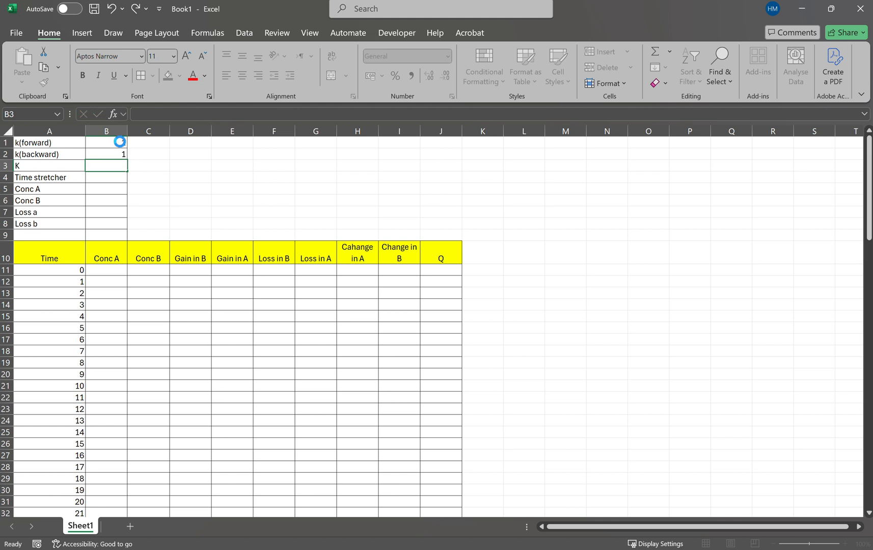
left_click(115, 166)
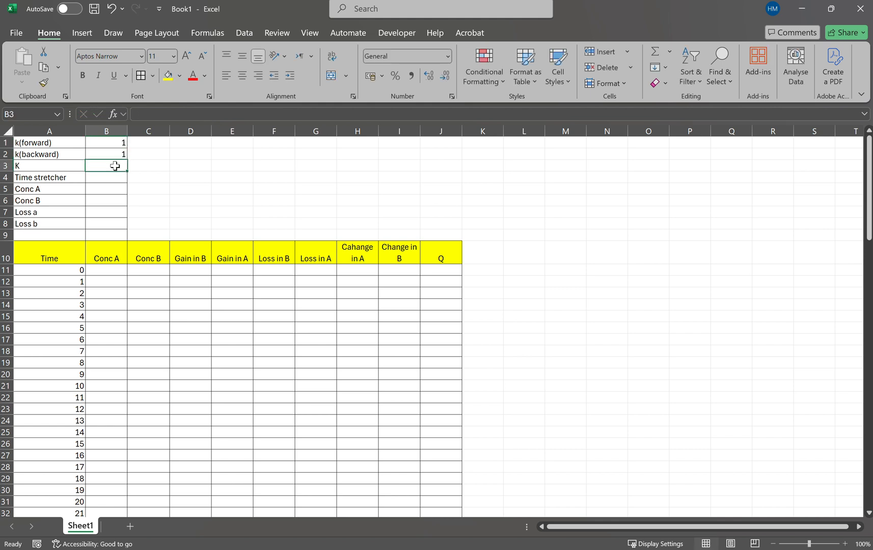
type("=")
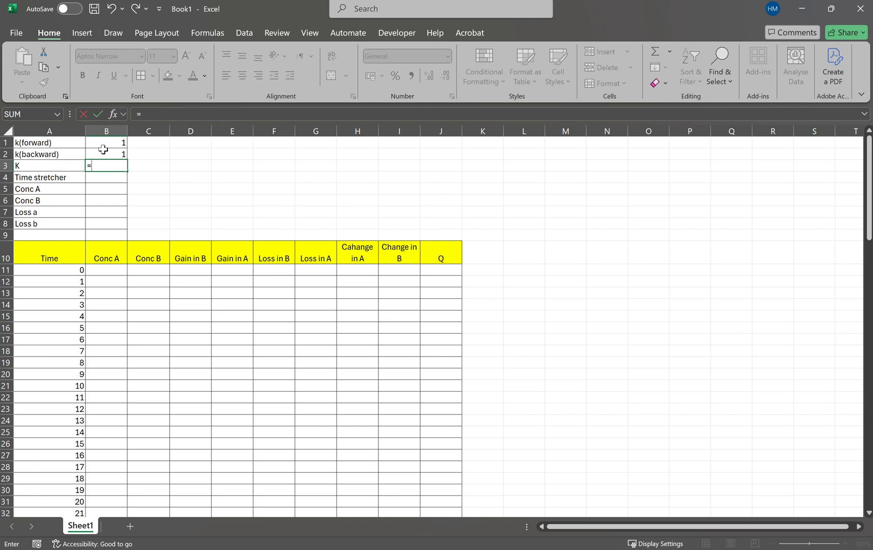
left_click(100, 144)
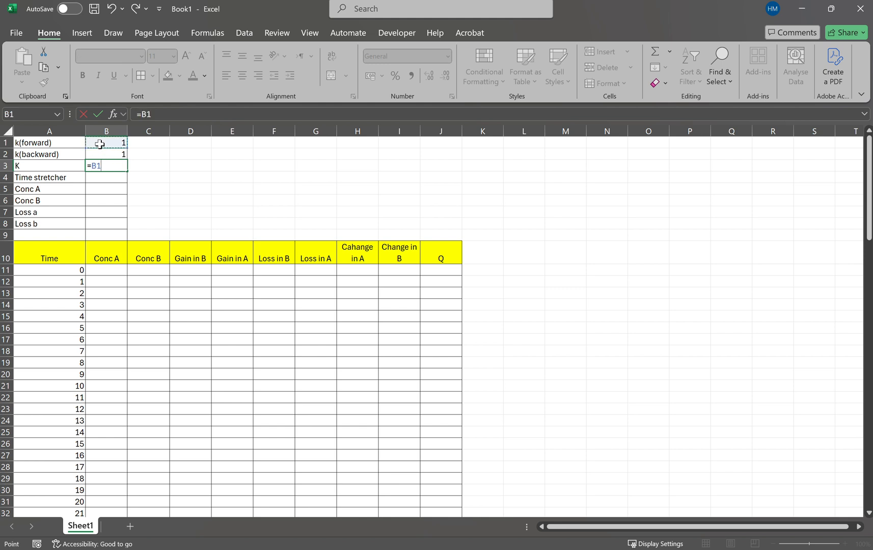
type("/")
left_click(102, 153)
key("Return")
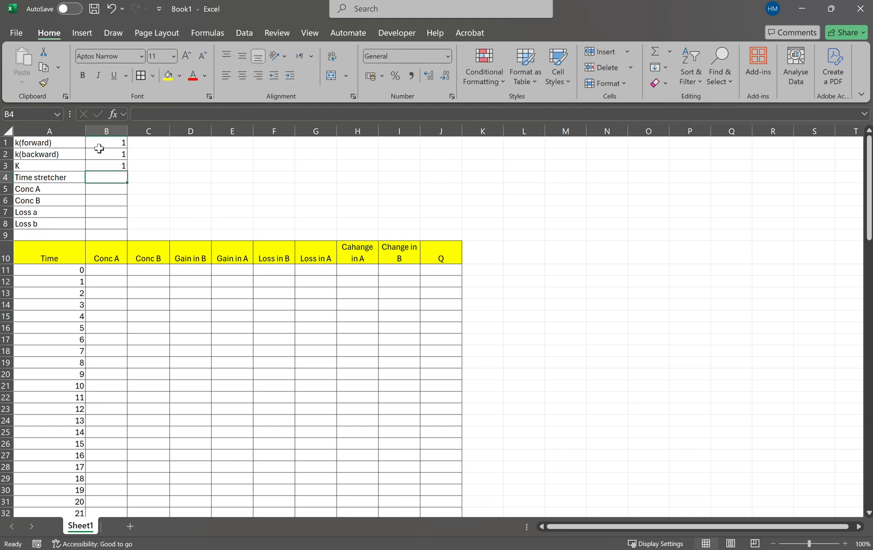
Test the K formula by changing k(backward) to 2 and back to 1
left_click(101, 152)
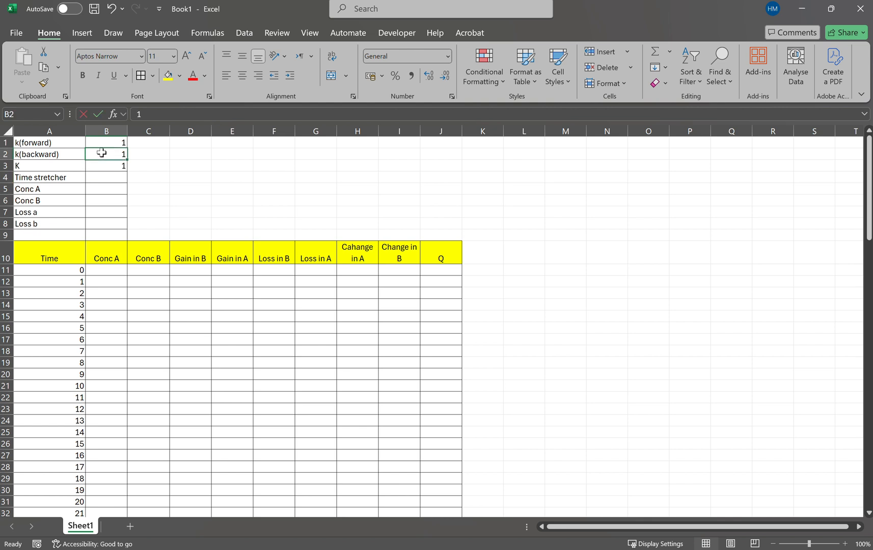
type("2")
key("Return")
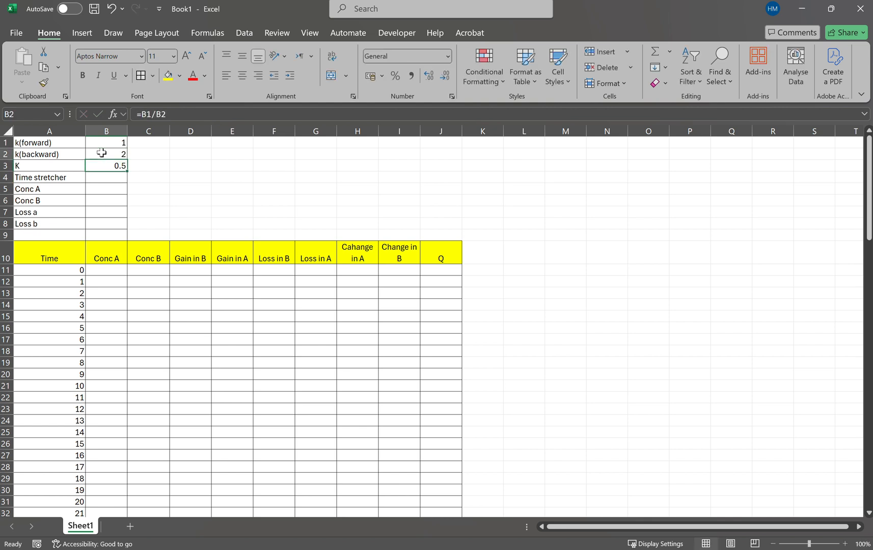
left_click(101, 152)
type("1")
key("Return")
Set k(backward) to 2 and enter 0.01 as the time stretcher in B4
left_click(101, 153)
type("2")
key("Return")
key("Return")
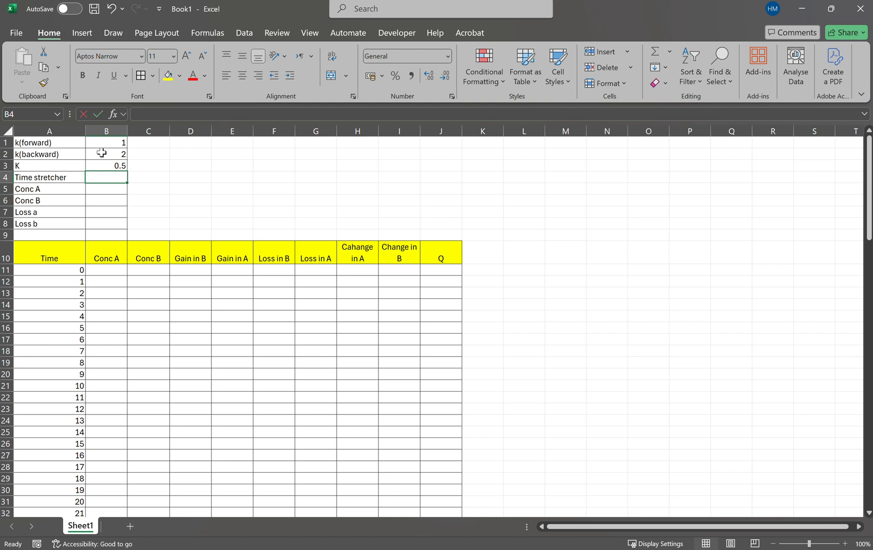
type("0.01")
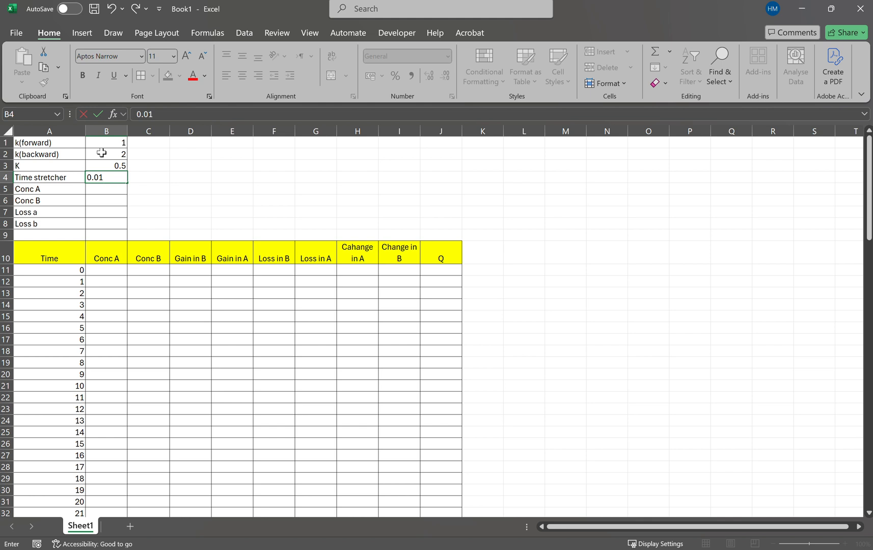
key("Return")
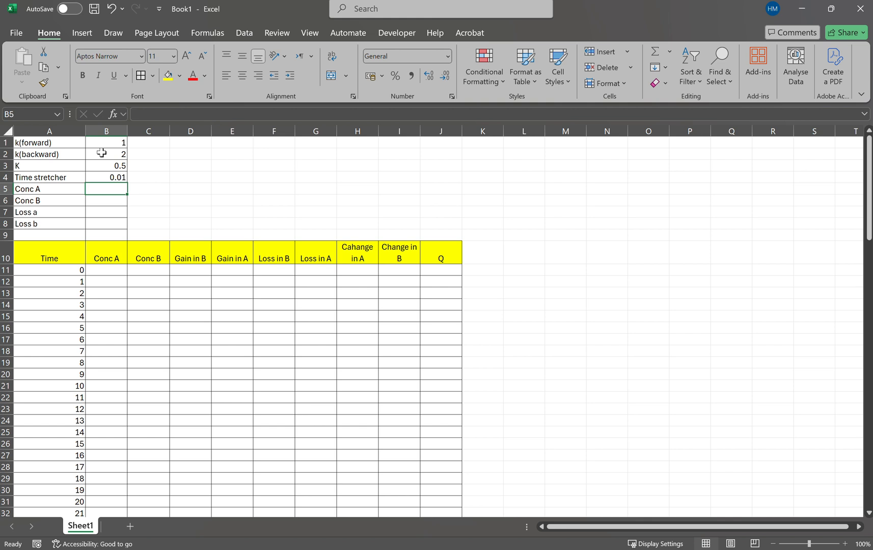
Enter starting concentrations of 100 for Conc A in B5 and 50 for Conc B in B6
type("100")
key("Return")
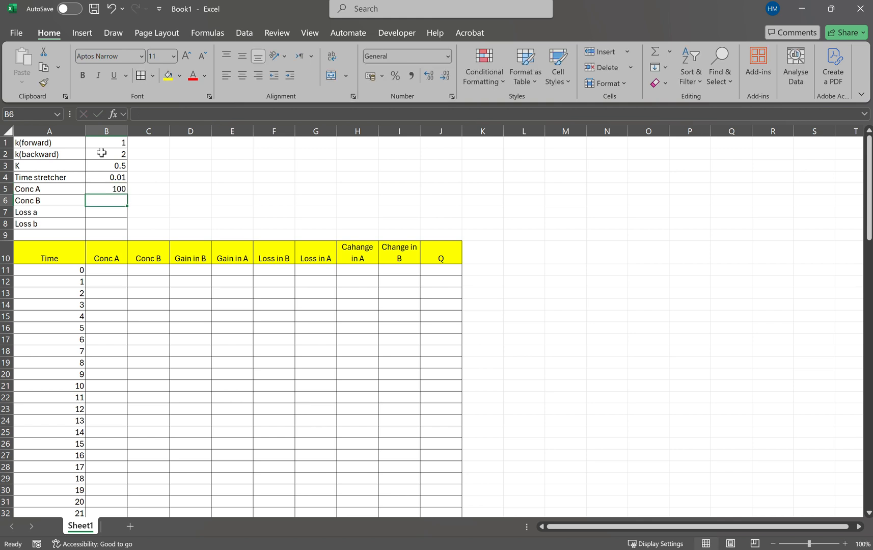
type("50")
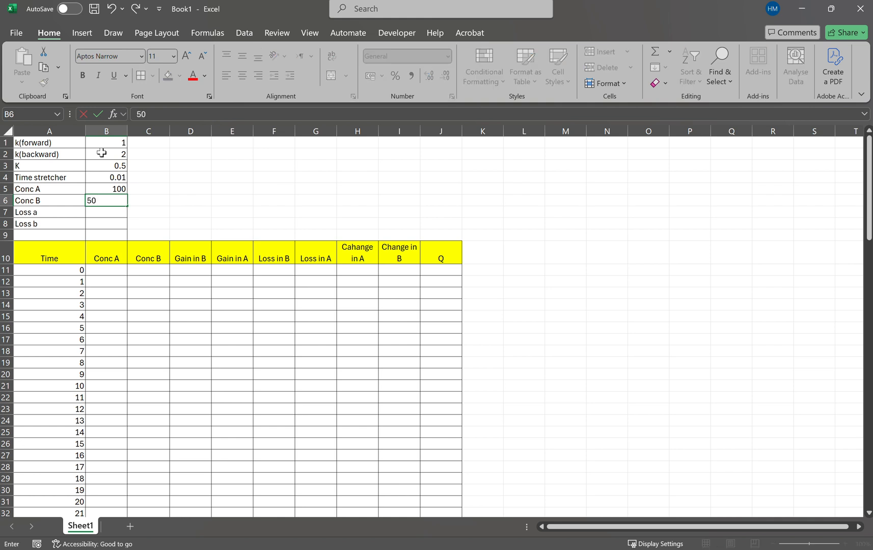
key("Return")
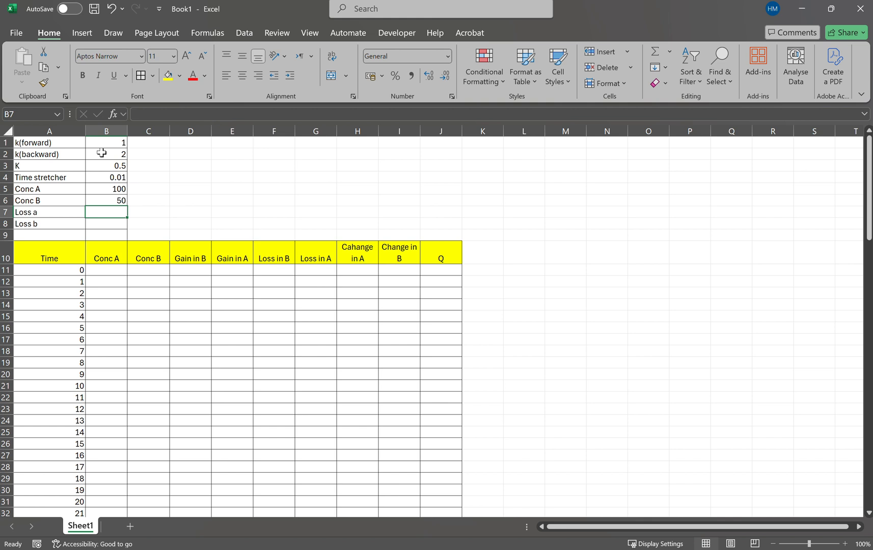
key("Up")
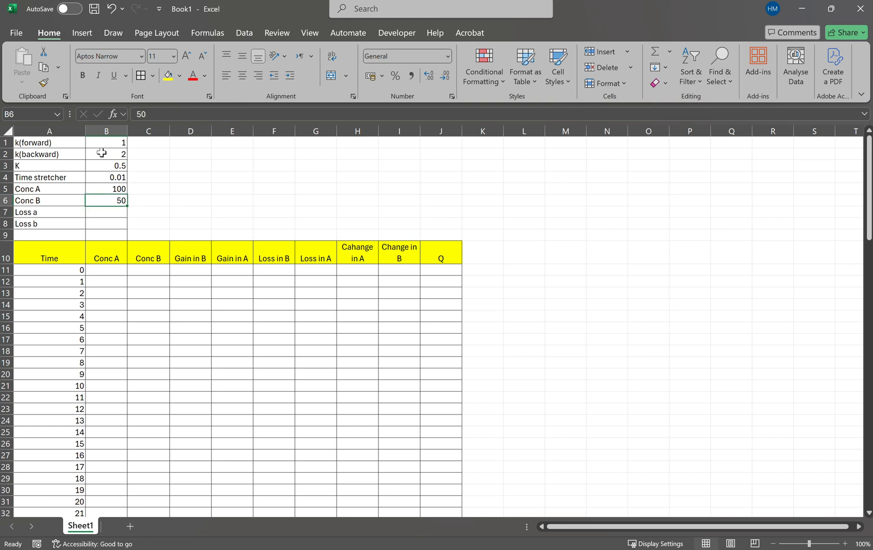
key("Down")
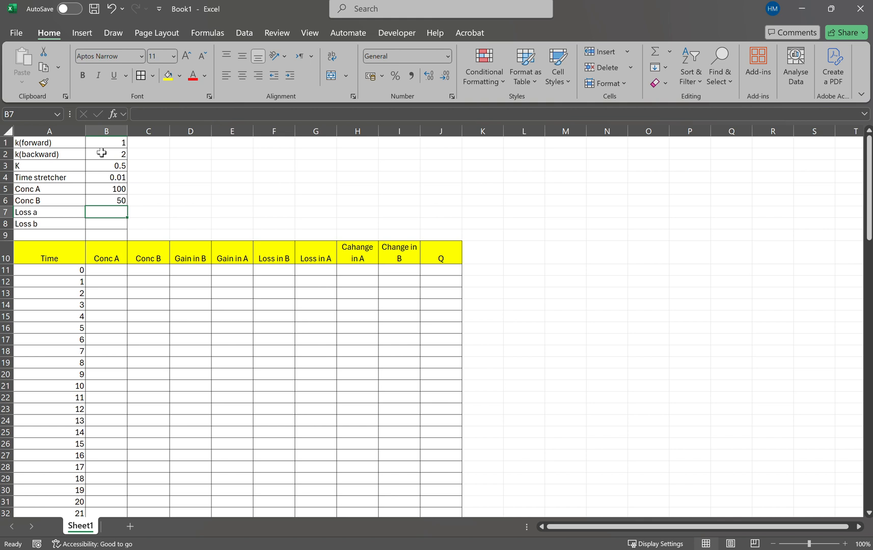
Enter 0 for both Loss a in B7 and Loss b in B8
type("0")
key("Return")
type("0")
key("Return")
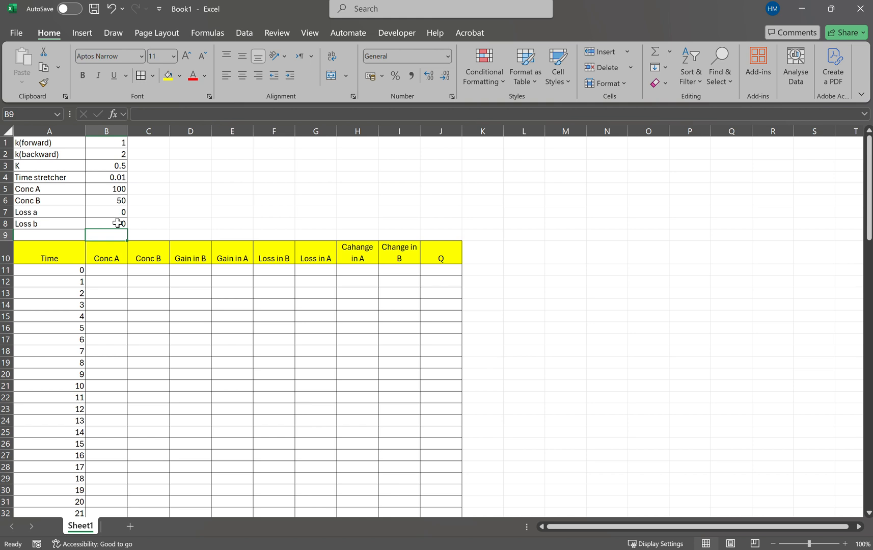
Link the time-0 Conc A cell B11 to the starting concentration with the formula =B5
left_click(97, 270)
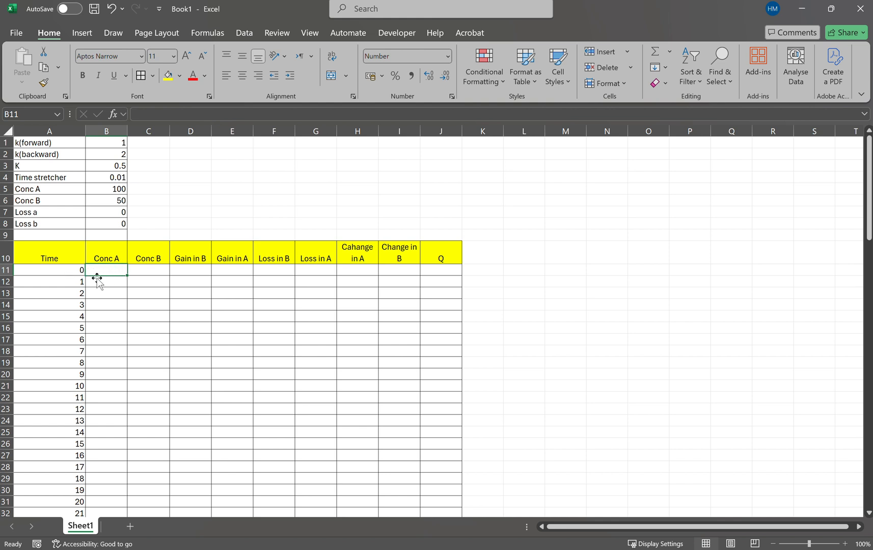
left_click(106, 193)
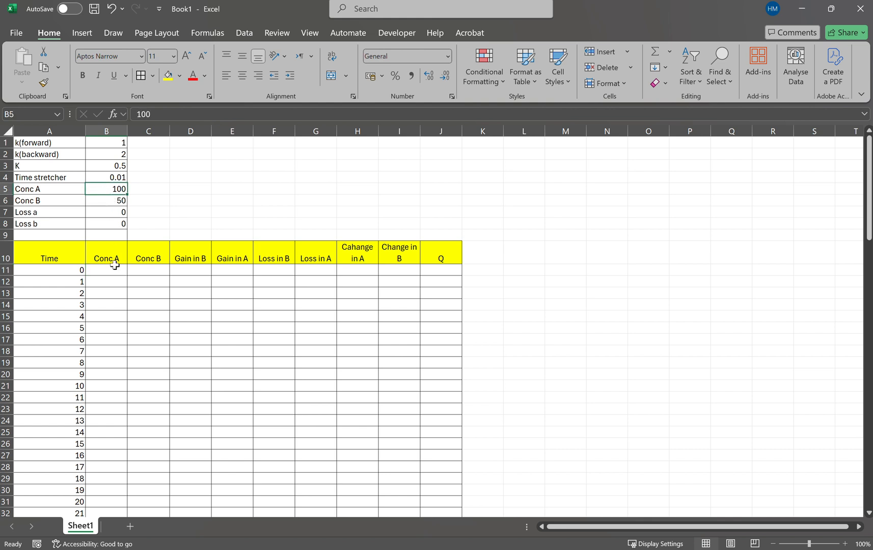
mouse_move(113, 267)
left_mouse_down()
mouse_move(115, 259)
mouse_move(113, 269)
left_mouse_up()
type("=")
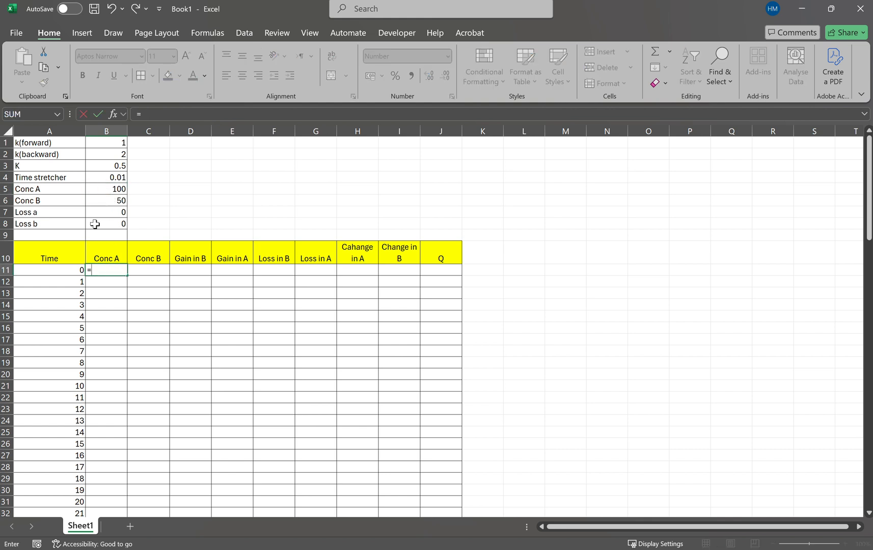
left_click(102, 191)
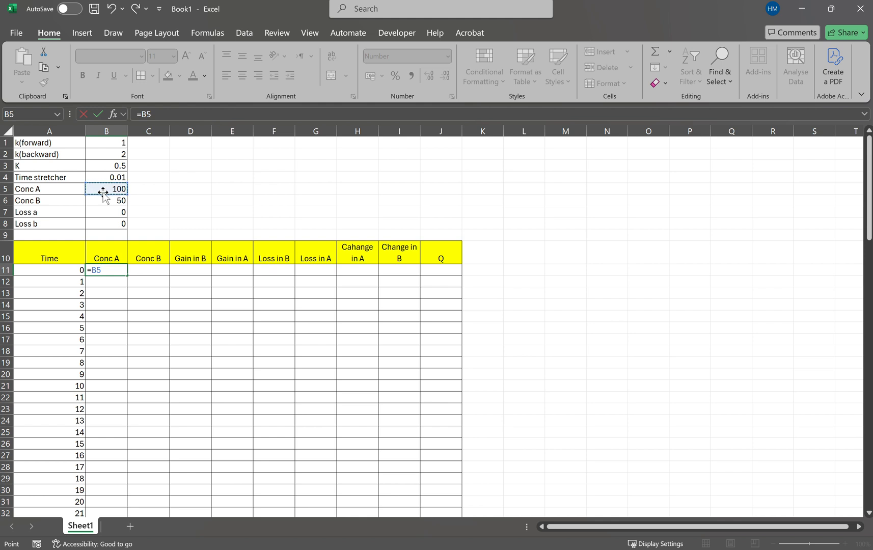
key("Return")
Link the time-0 Conc B cell C11 to its starting concentration with the formula =B6
left_click(144, 271)
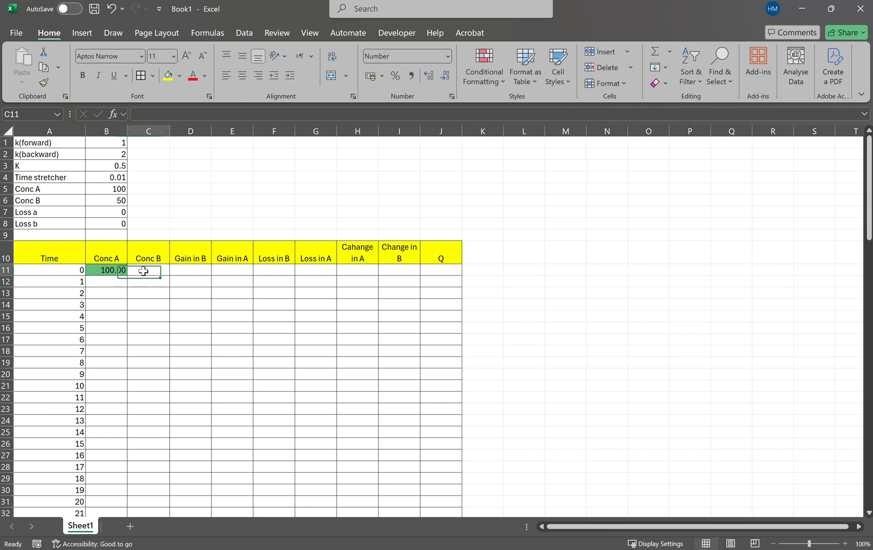
type("=")
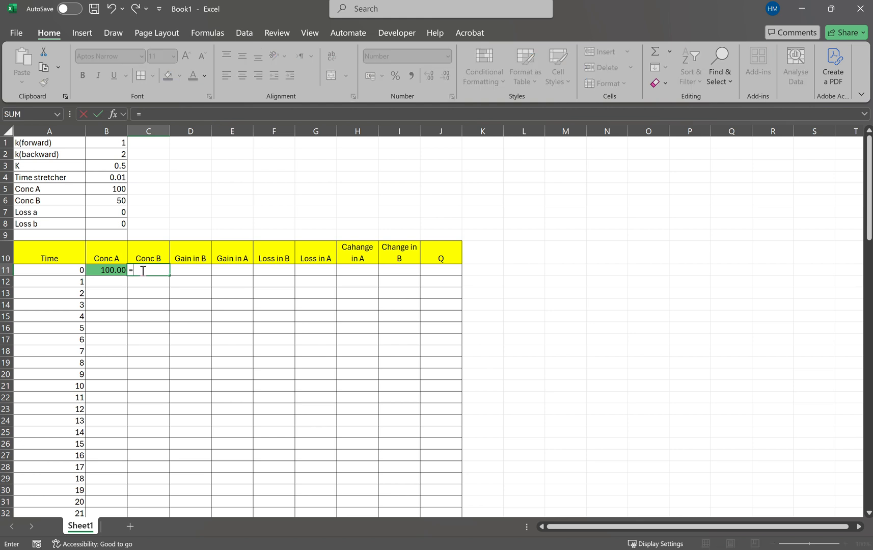
left_click(99, 202)
key("Return")
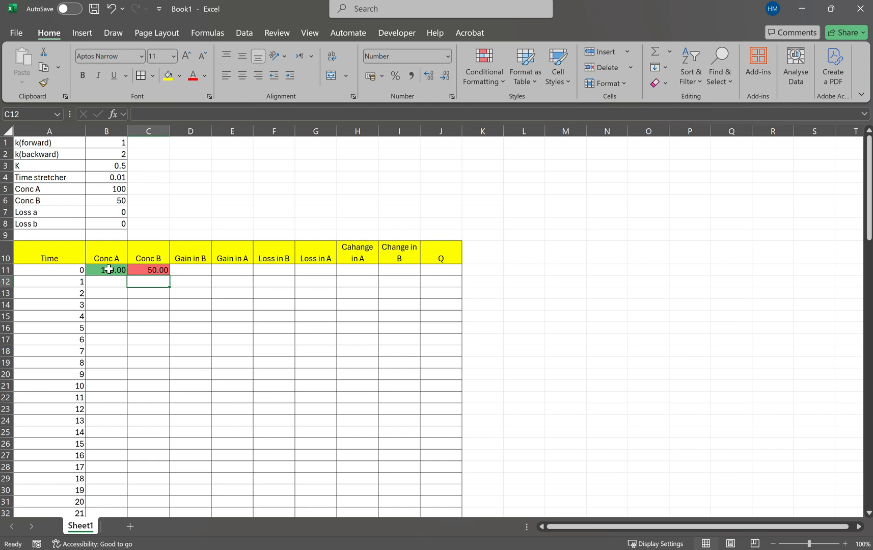
Clear the conditional formatting rules from the entire sheet
left_click_drag(109, 270, 457, 487)
scroll(540, 306, "up", 20)
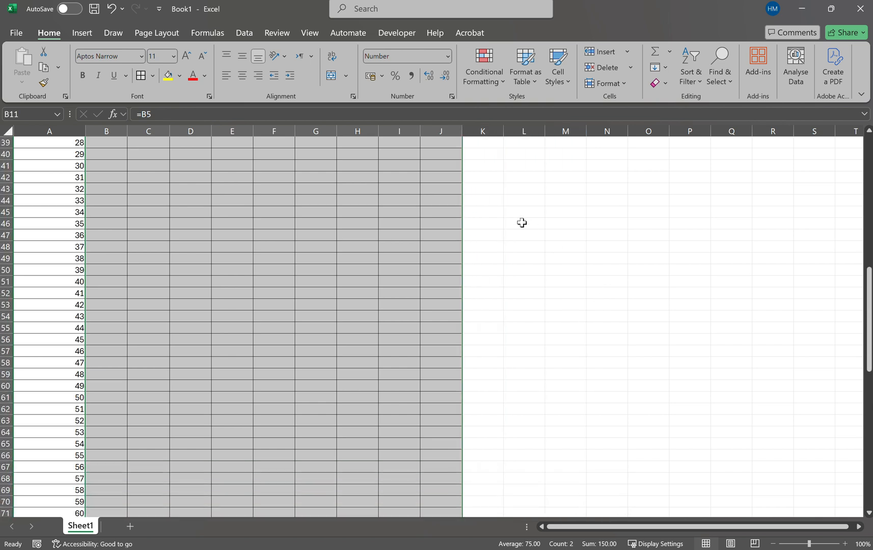
left_click(492, 80)
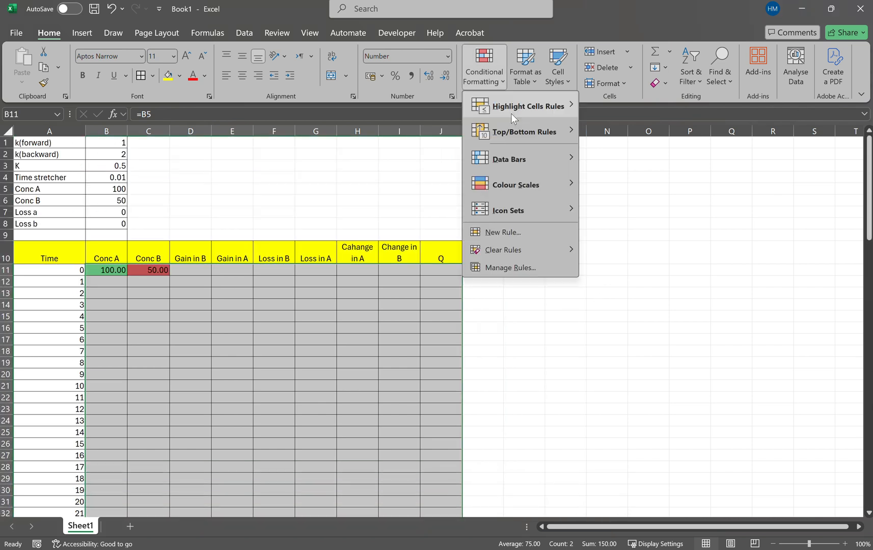
mouse_move(504, 249)
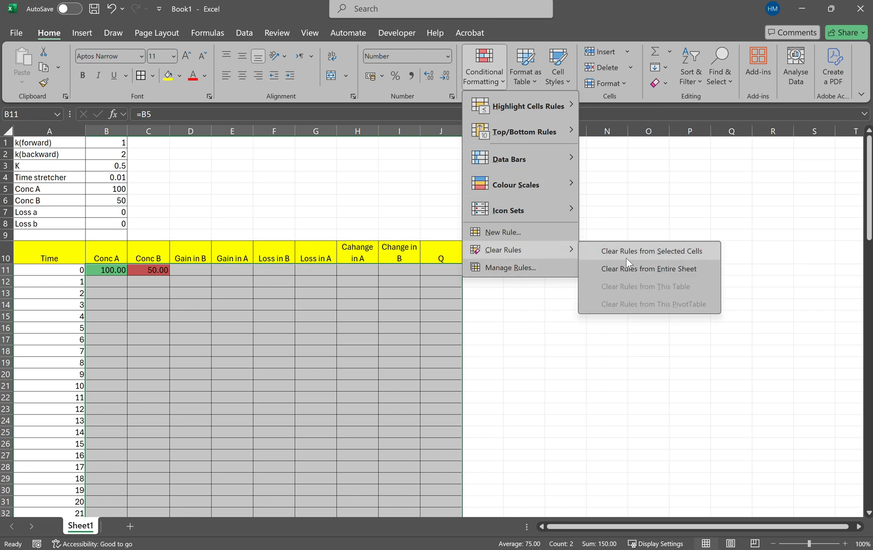
left_click(637, 270)
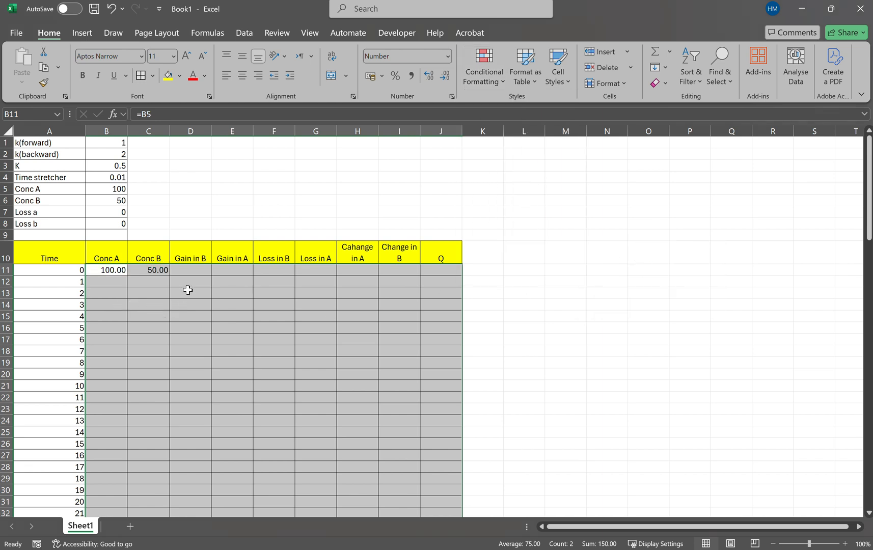
Enter the time-0 Gain in B formula =B11*$B$1*$B$4 in D11, with absolute references to k(forward) and the time stretcher
left_click(189, 271)
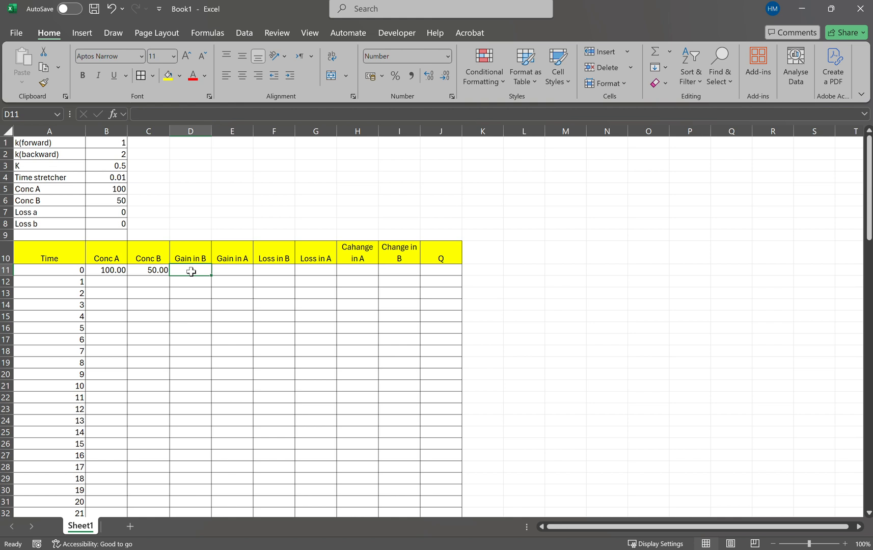
type("=")
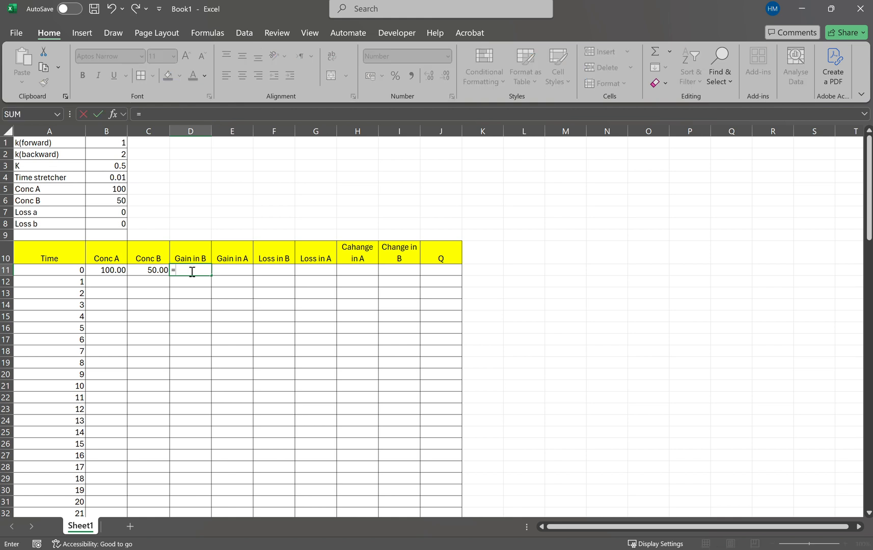
left_click(111, 271)
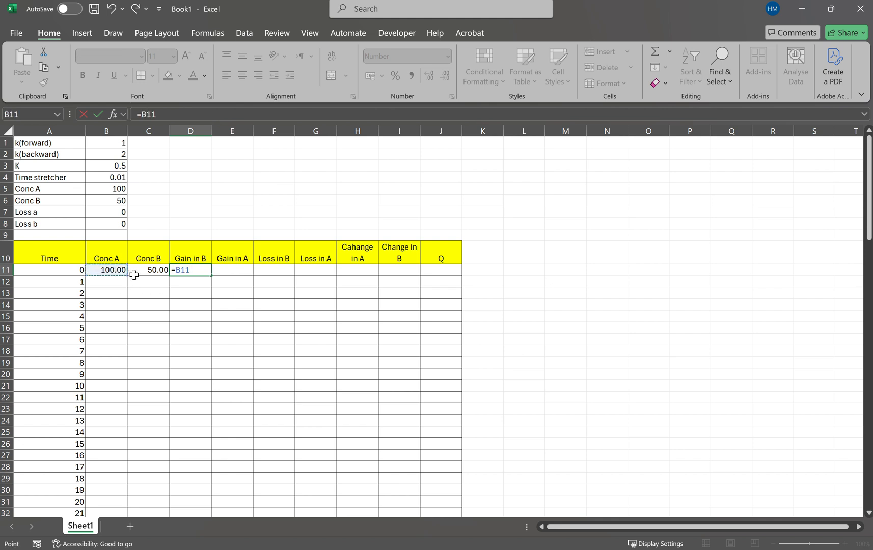
type("*")
left_click(106, 144)
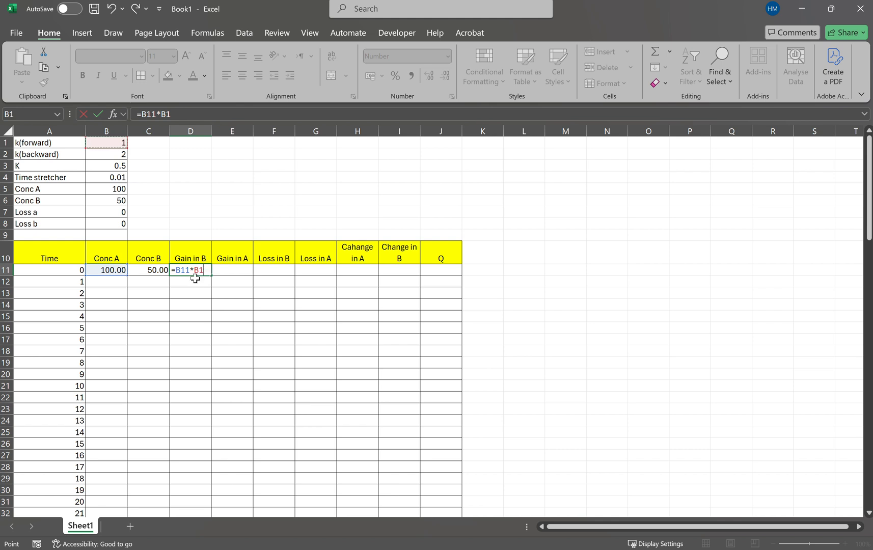
key("XF86AudioRaiseVolume")
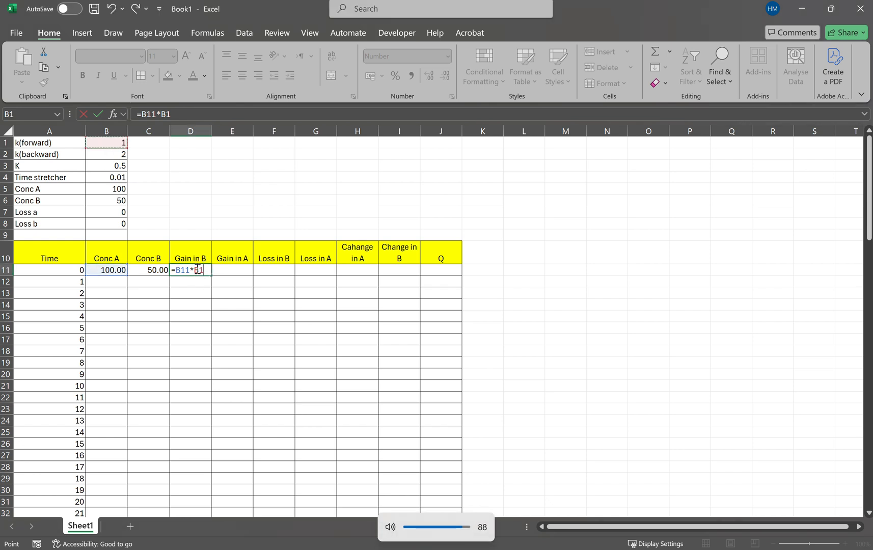
key("F4")
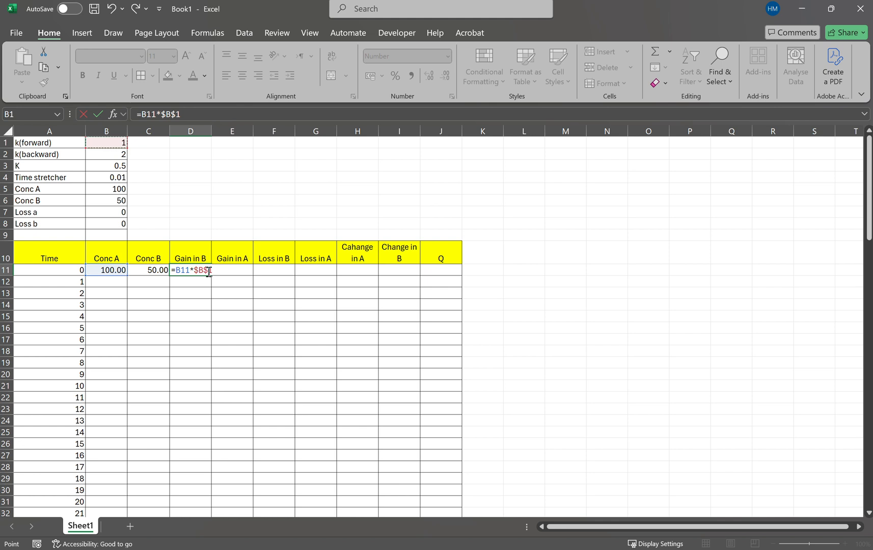
type("*")
left_click(116, 177)
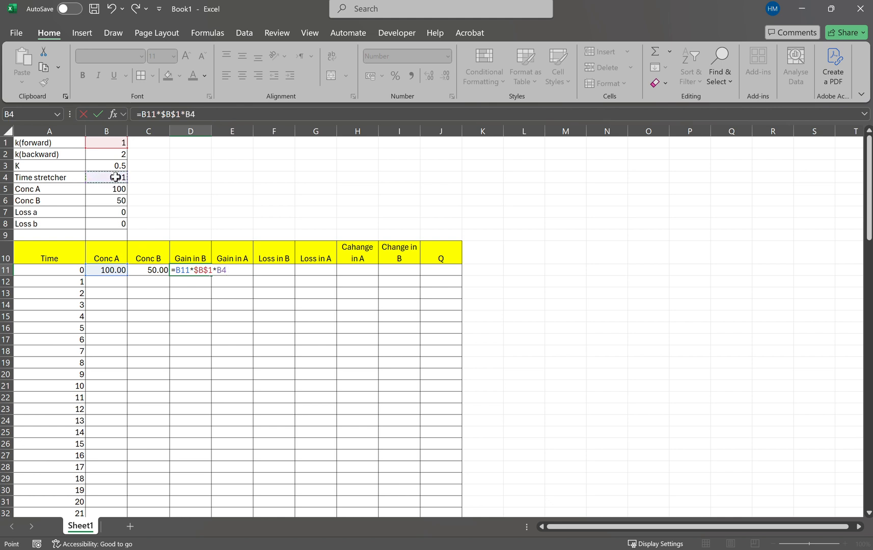
key("F4")
key("Return")
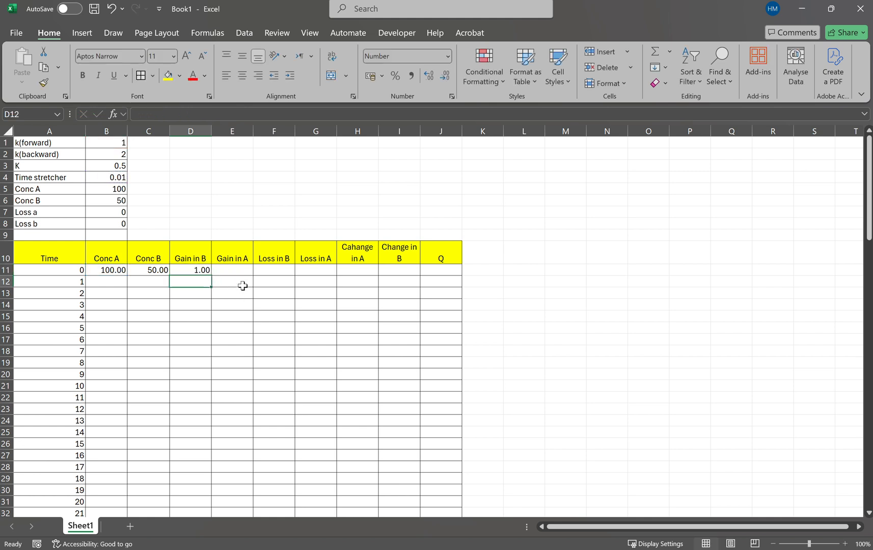
left_click(186, 270)
left_click(186, 270)
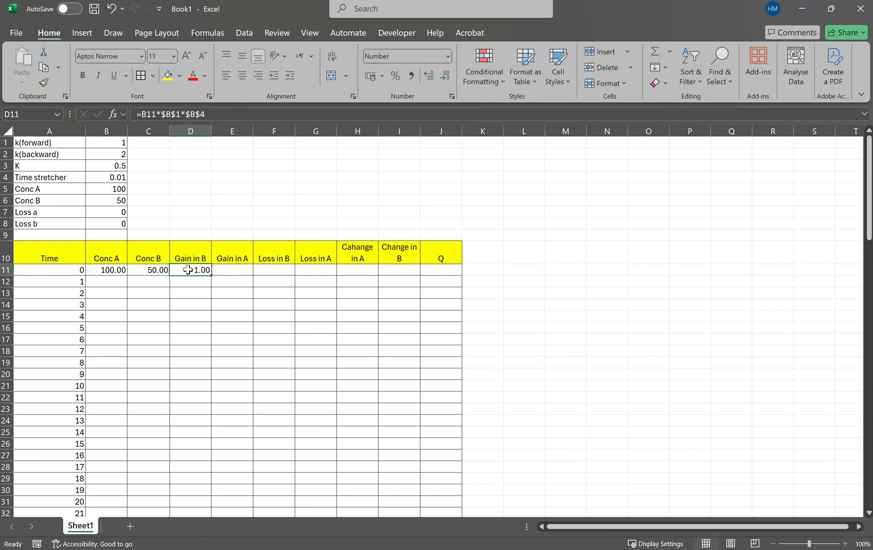
Enter the time-0 Gain in A formula =$B$2*C11*$B$4 in E11, with absolute references to k(backward) and the time stretcher
left_click(228, 270)
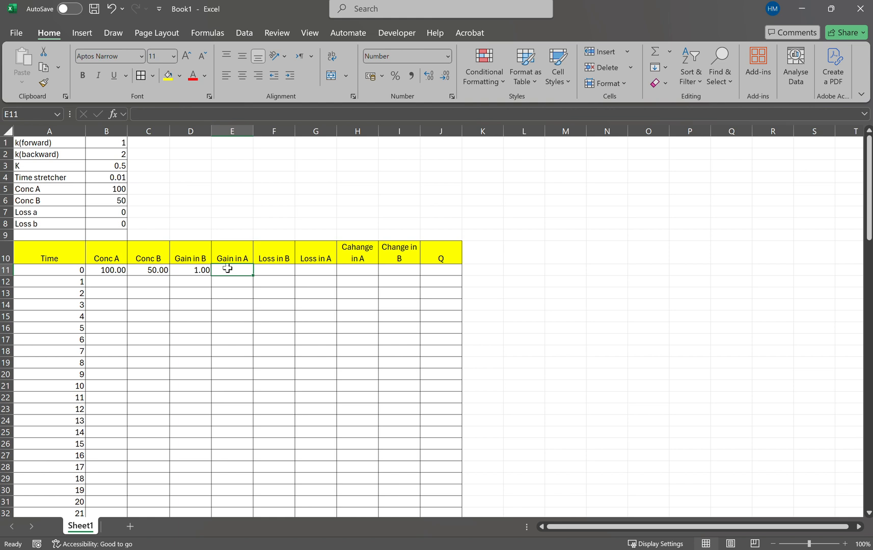
type("=")
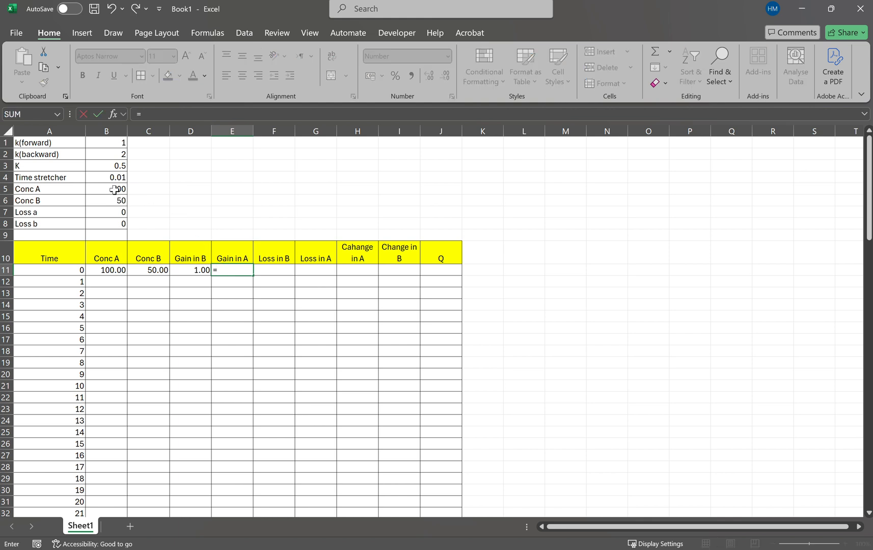
left_click(113, 154)
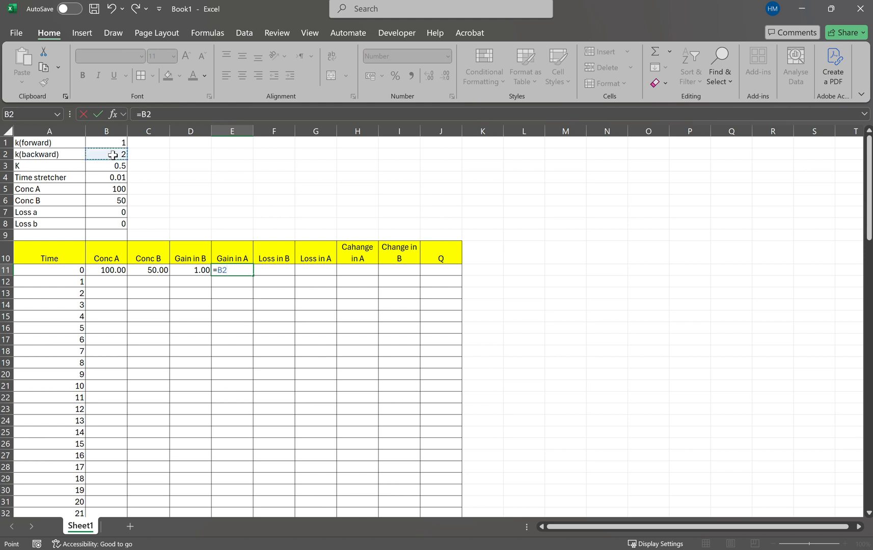
key("F4")
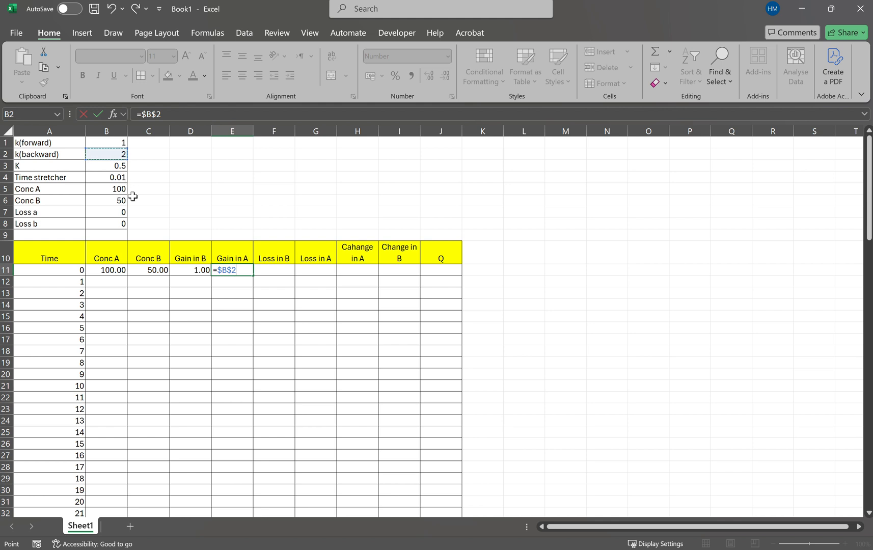
type("*")
left_click(154, 272)
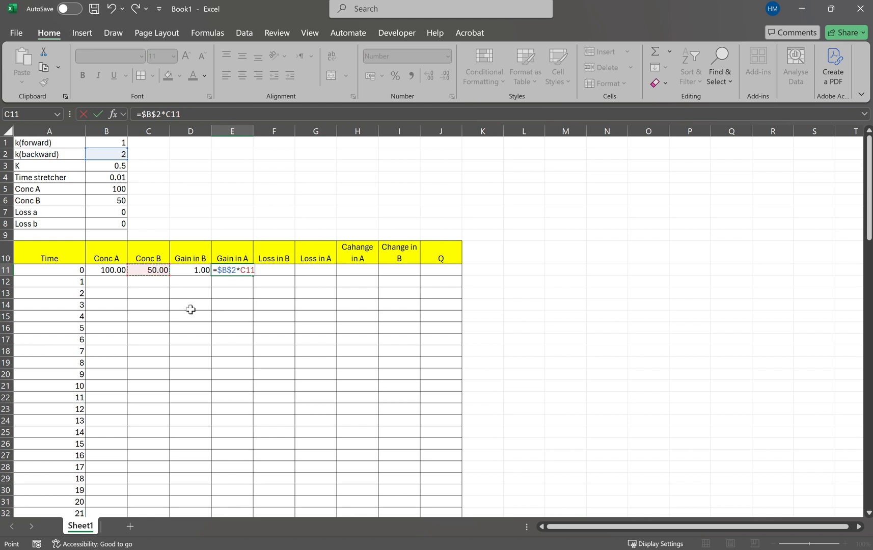
type("*")
left_click(98, 179)
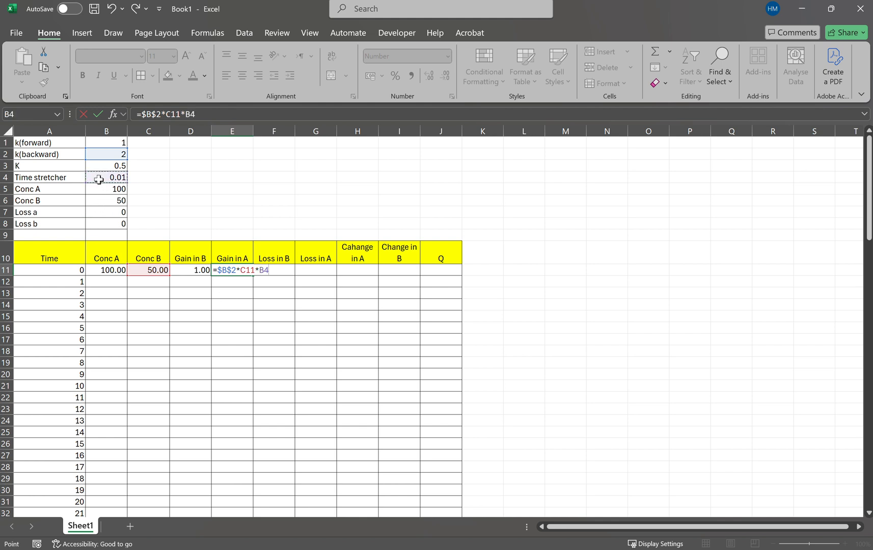
key("F4")
key("Return")
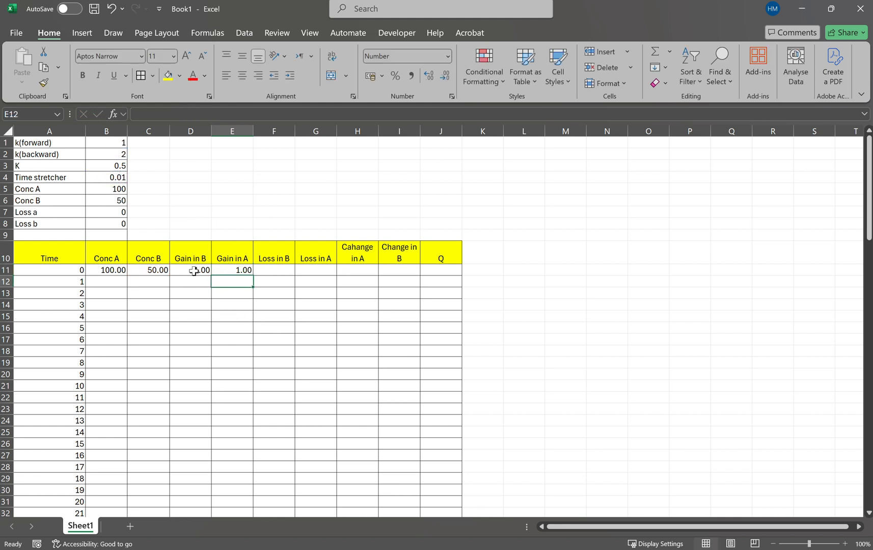
Make the time-0 Loss in B in F11 the negative of Gain in A with the formula =-E11
left_click(281, 269)
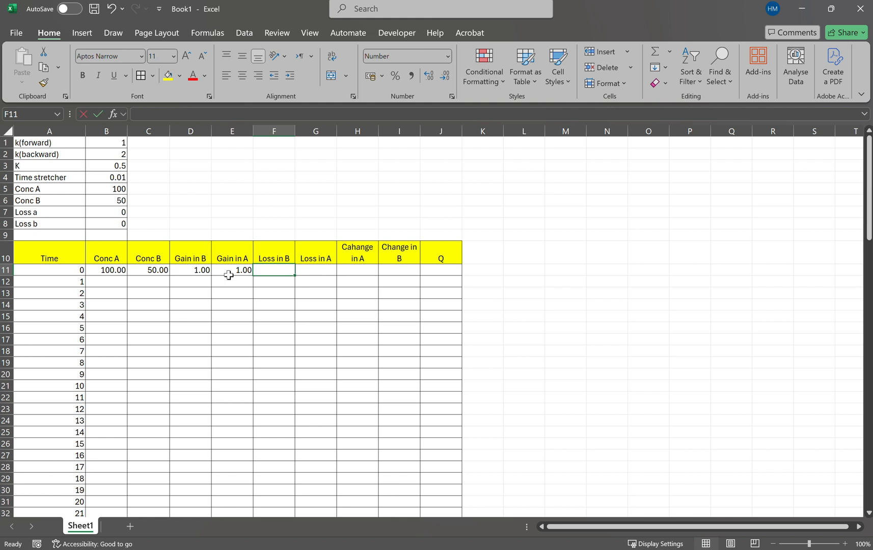
type("=-")
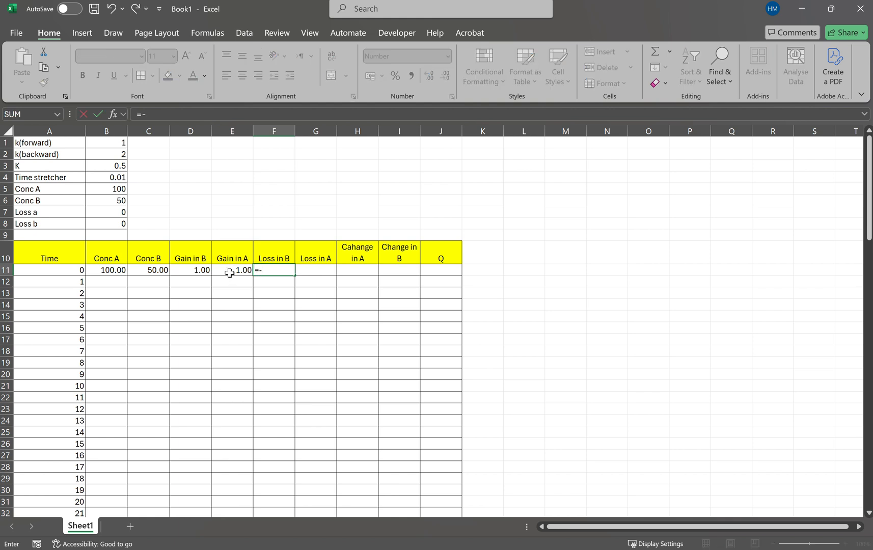
left_click(230, 273)
key("Return")
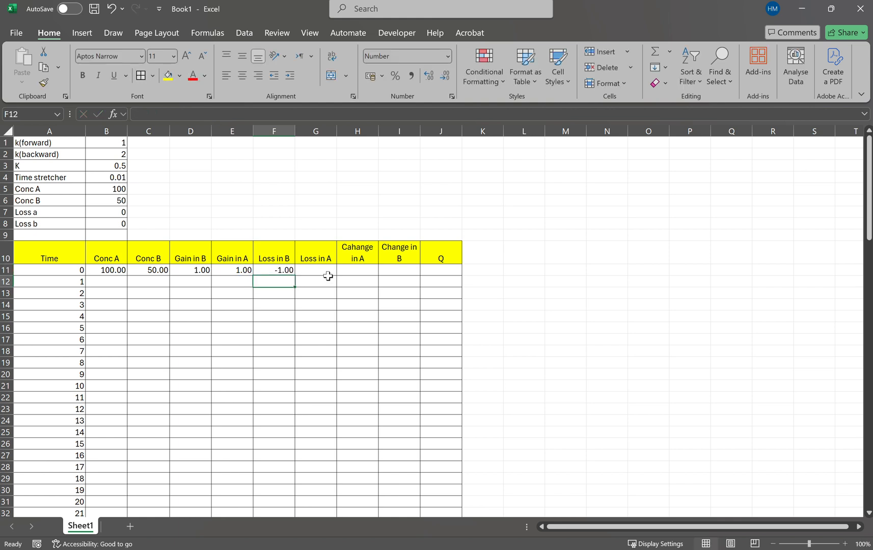
Make the time-0 Loss in A in G11 the negative of Gain in B with the formula =-D11
left_click(315, 267)
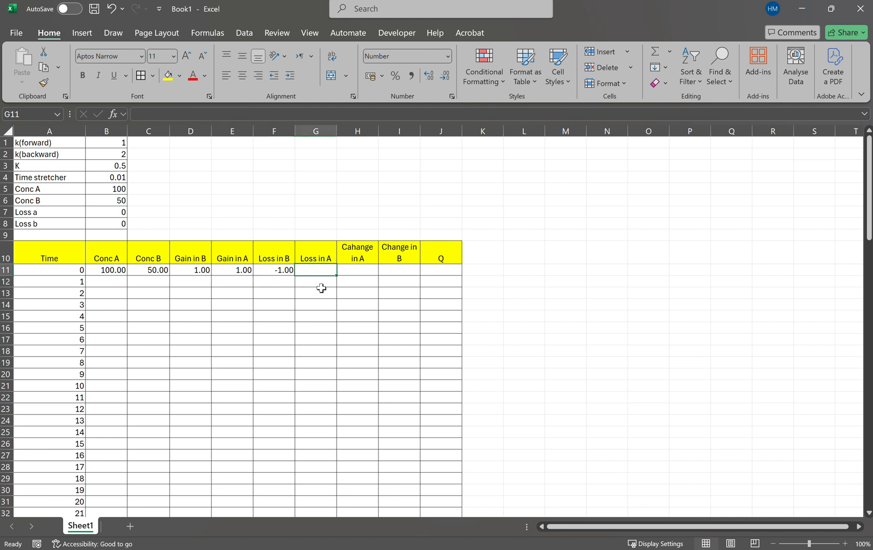
type("=")
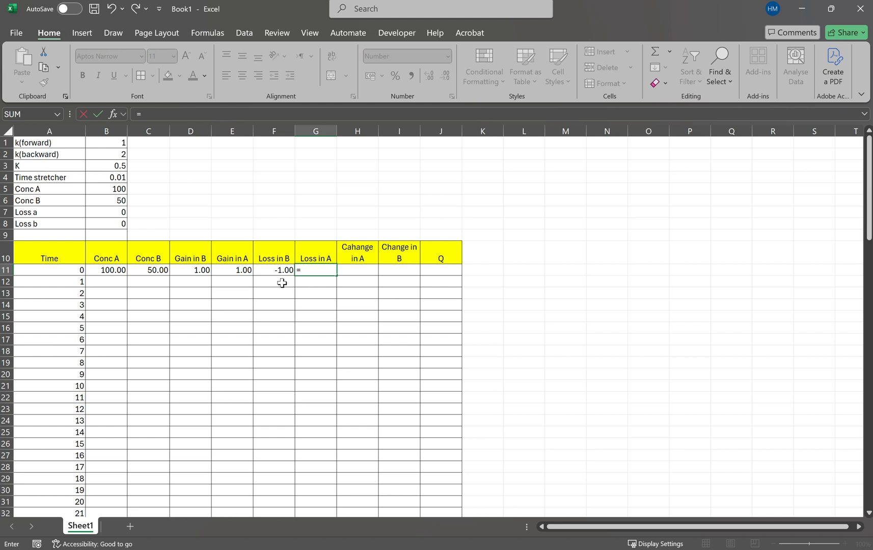
type("-")
left_click(183, 269)
key("Return")
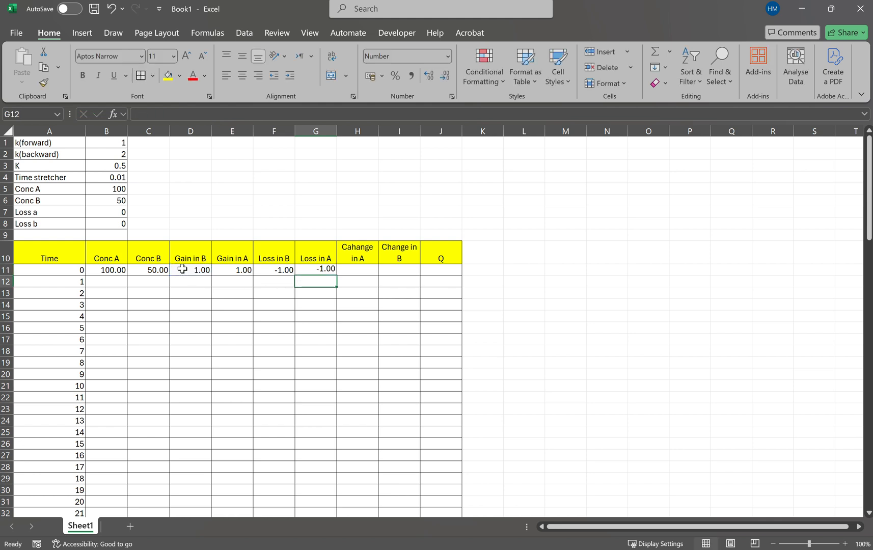
Correct the misspelled header in H10 so it reads "Change in A"
left_click(354, 270)
left_click(352, 247)
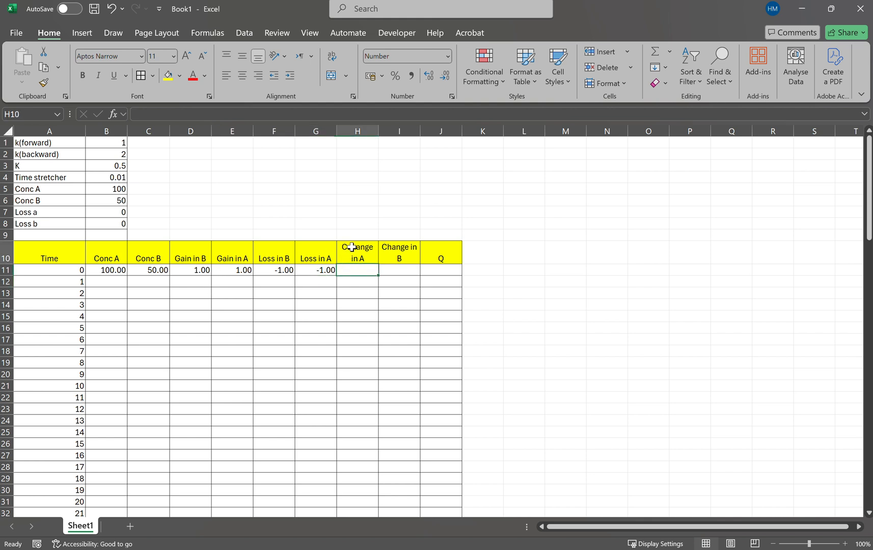
double_click(353, 248)
key("BackSpace")
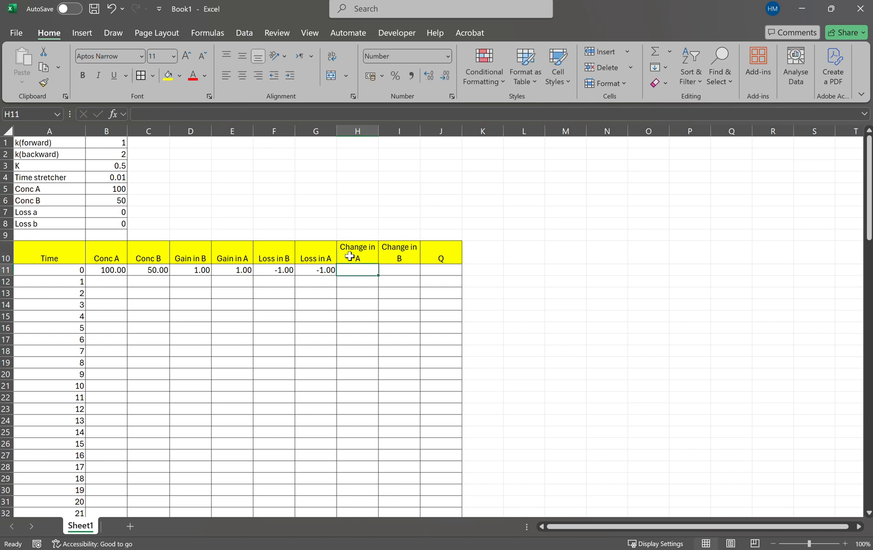
key("Return")
Enter the time-0 Change in A formula =E11+G11 in H11, adding Gain in A and Loss in A
type("=")
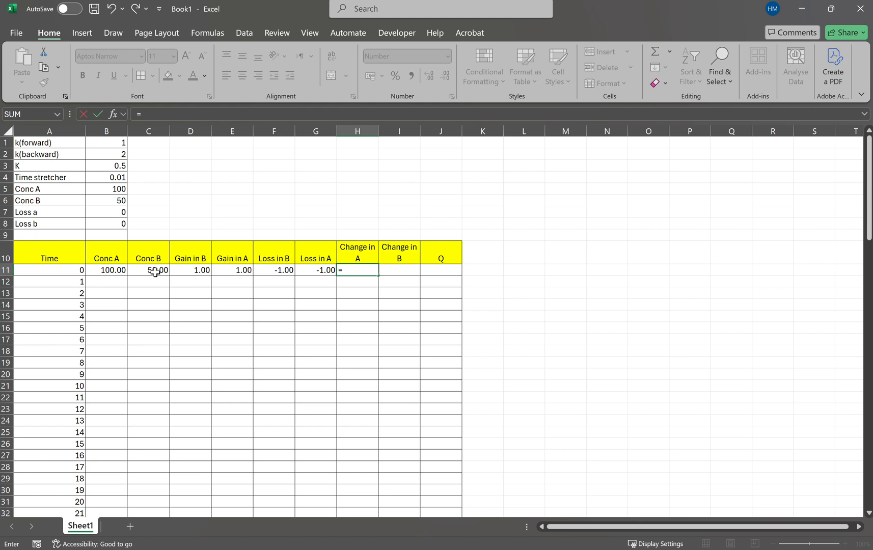
left_click(229, 268)
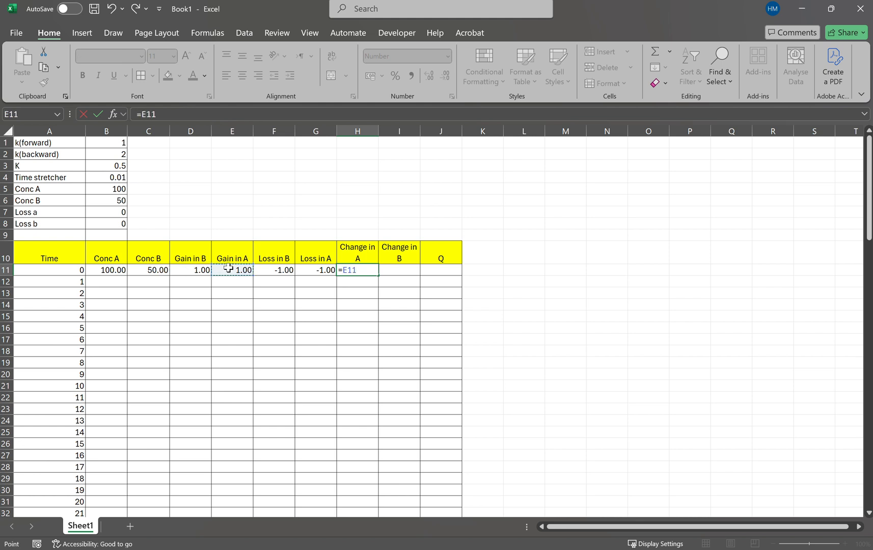
type("+")
left_click(308, 273)
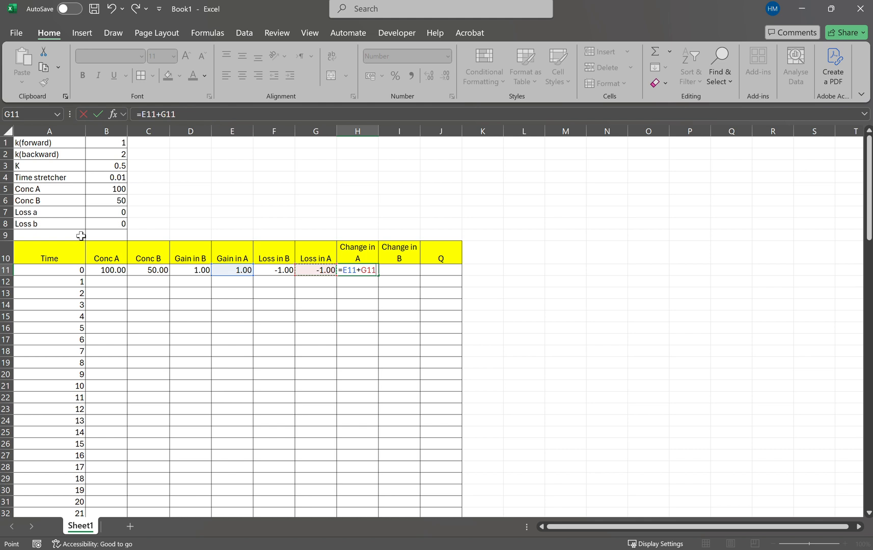
key("Return")
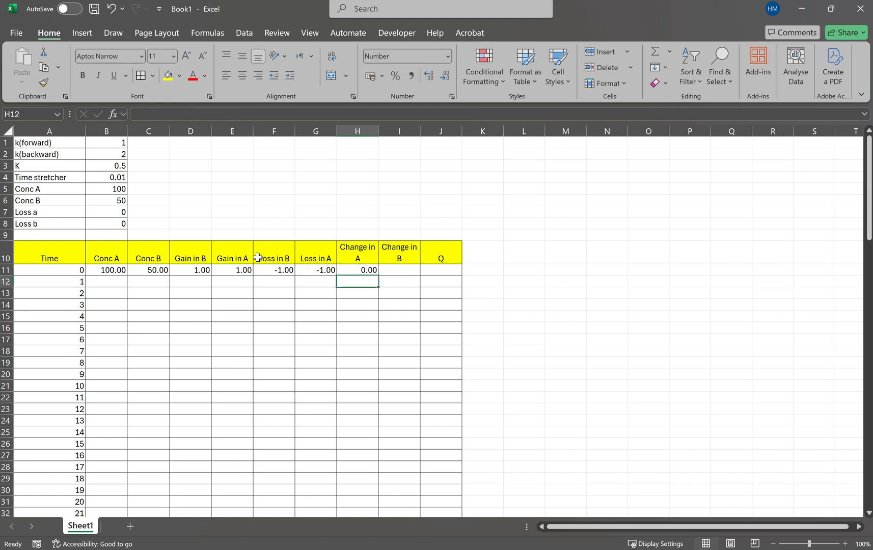
Enter the time-0 Change in B formula =D11+F11 in I11, adding Gain in B and Loss in B
left_click(401, 270)
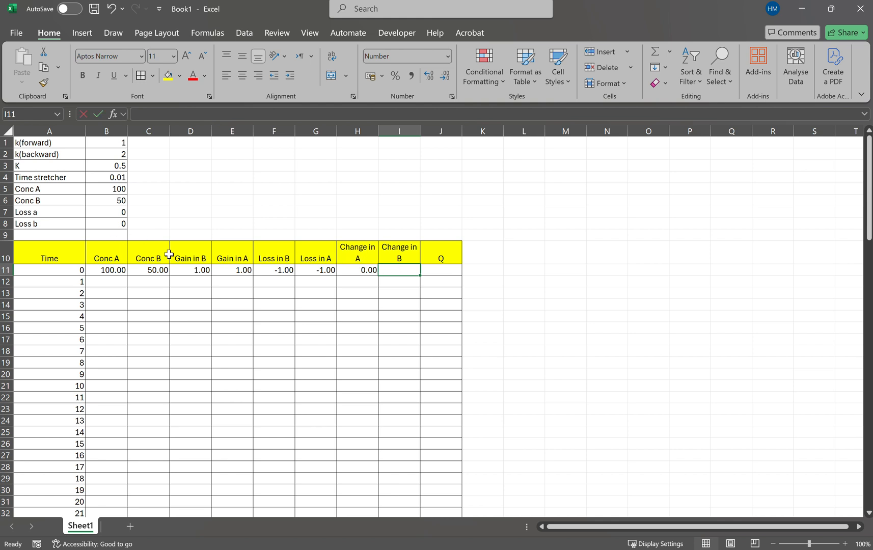
type("=")
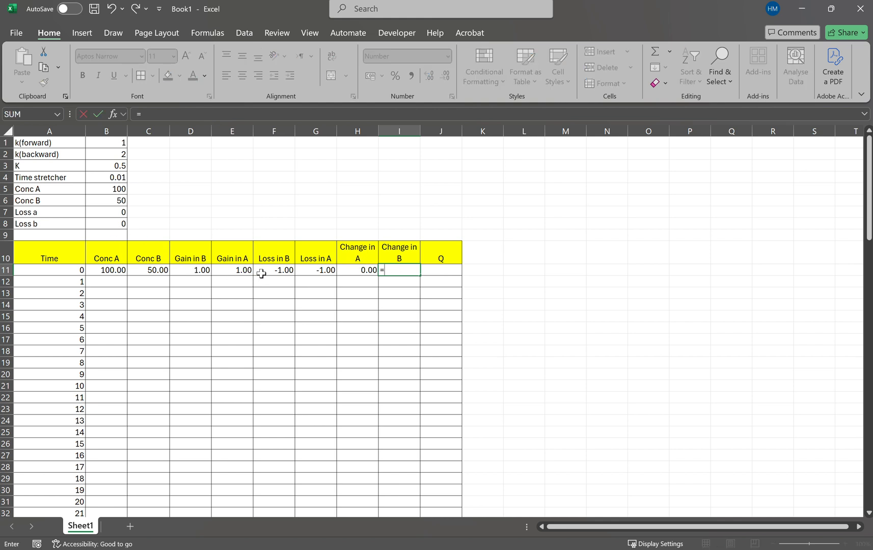
left_click(202, 270)
type("+")
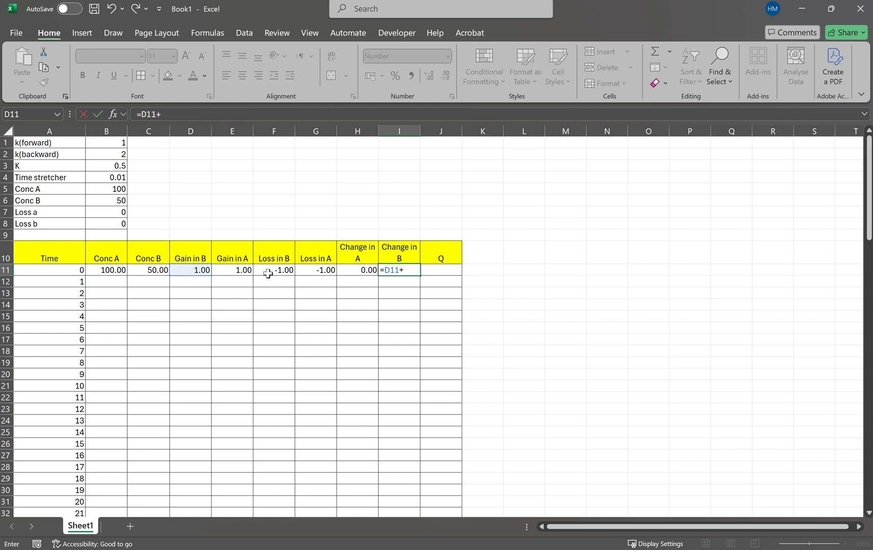
left_click(270, 271)
key("Return")
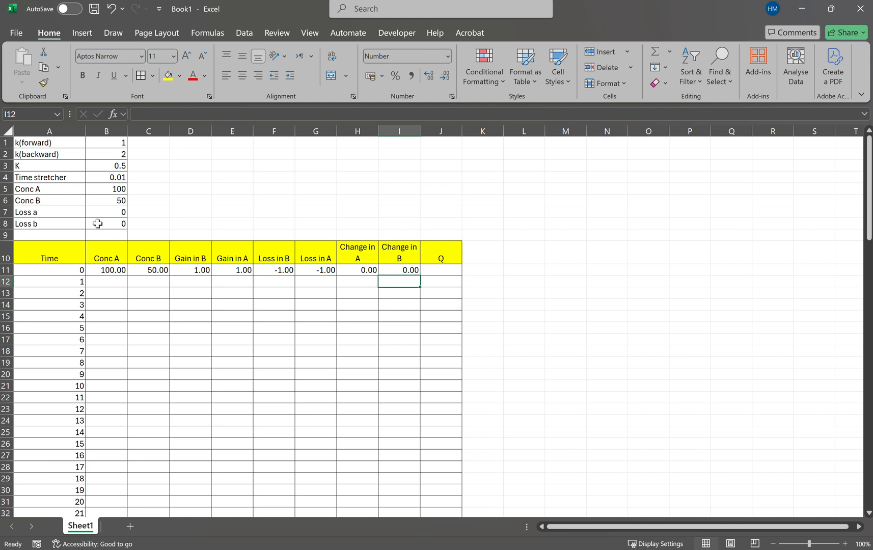
Set the k(backward) rate constant in B2 to 3
left_click(113, 154)
type("3")
key("Return")
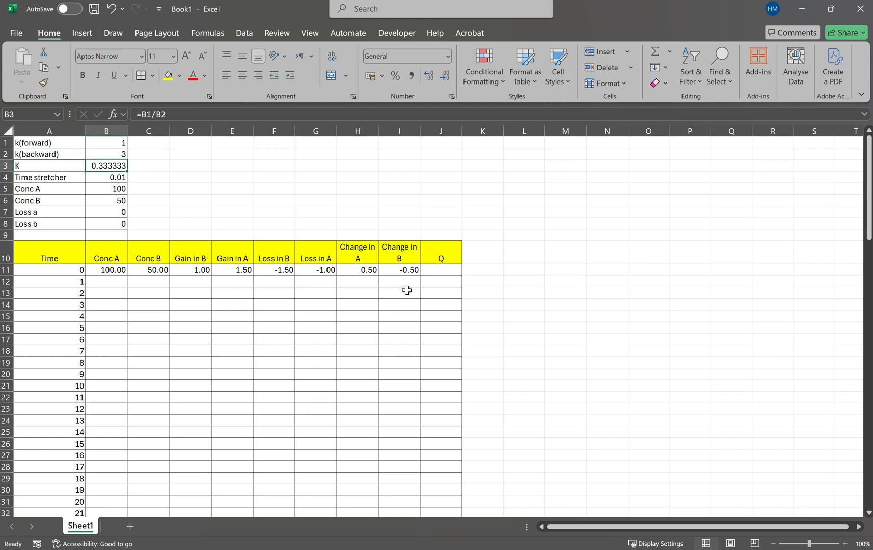
Enter the time-0 Q formula =C11/B11 in J11, dividing Conc B by Conc A
left_click(432, 268)
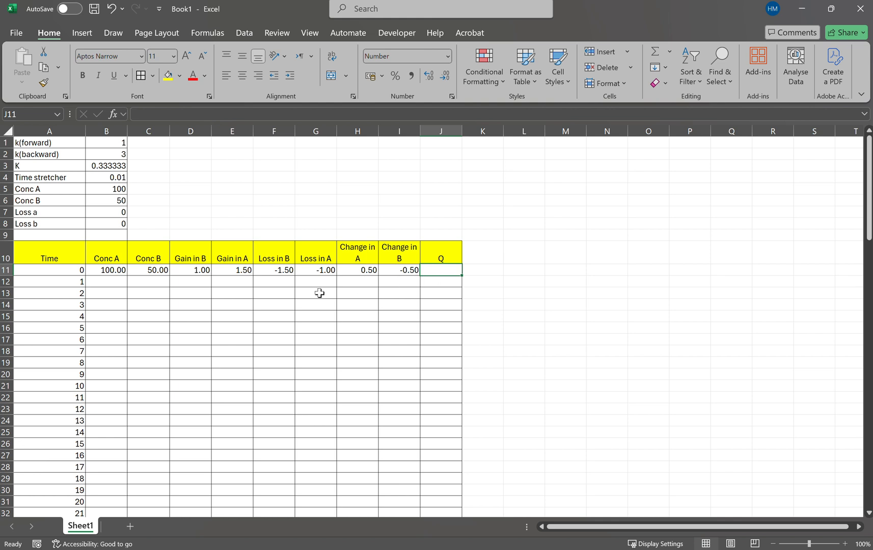
type("=")
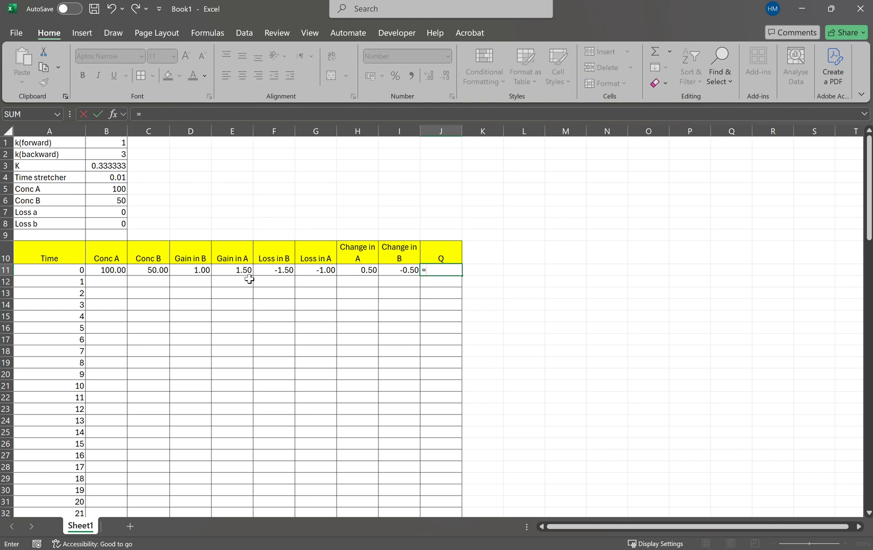
left_click(155, 270)
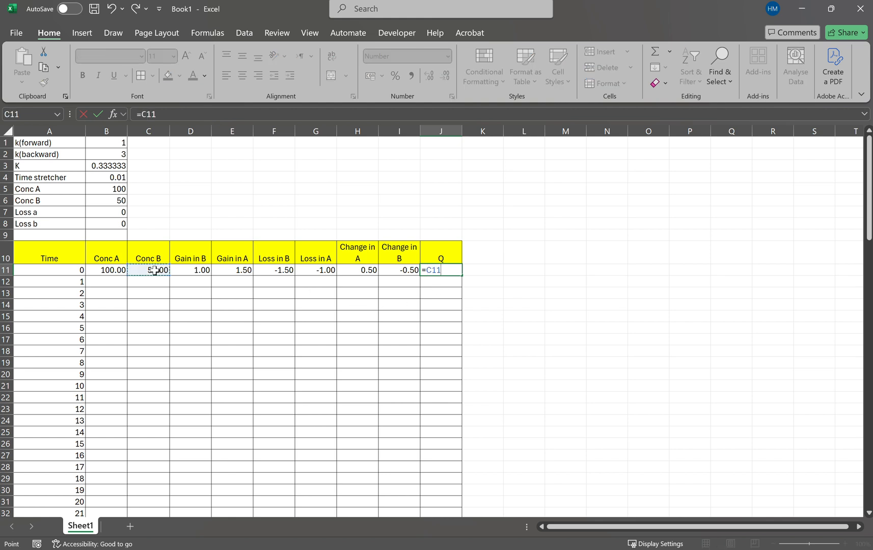
type("/")
left_click(110, 272)
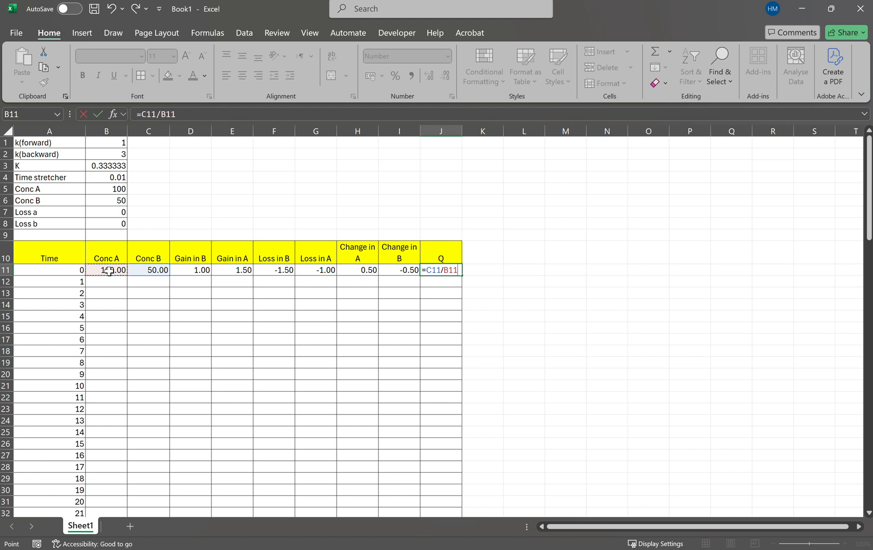
key("Return")
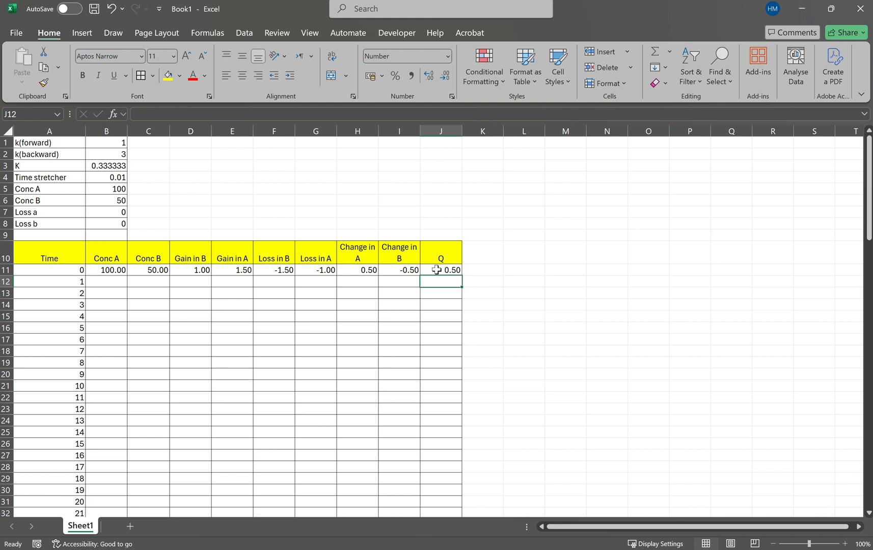
left_click_drag(444, 273, 122, 270)
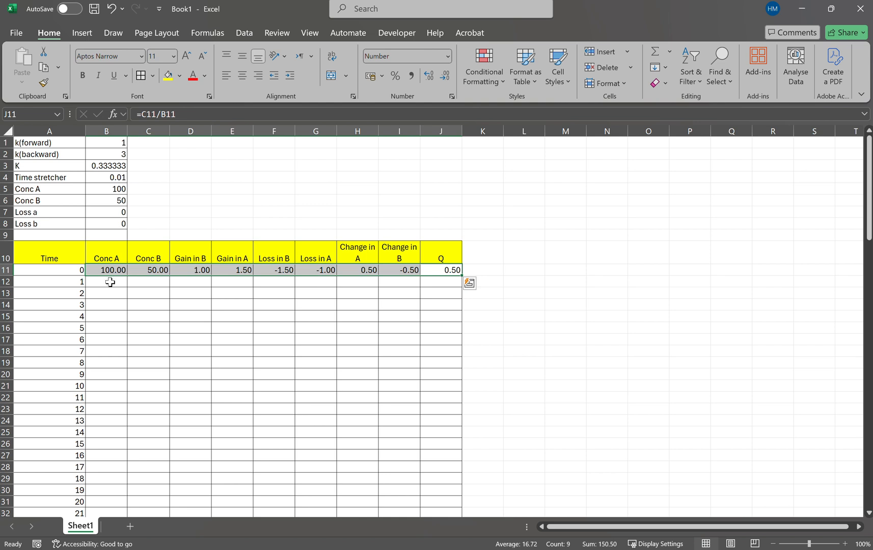
left_click(111, 281)
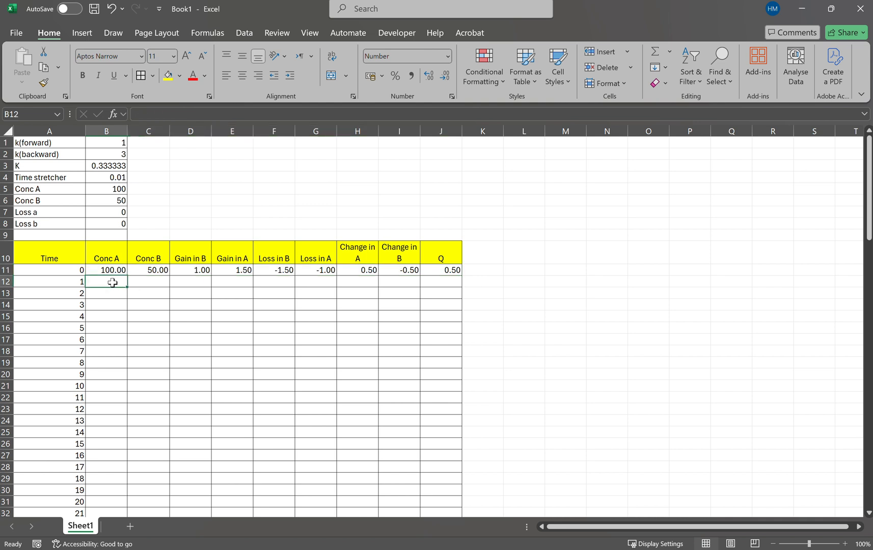
left_click(148, 282)
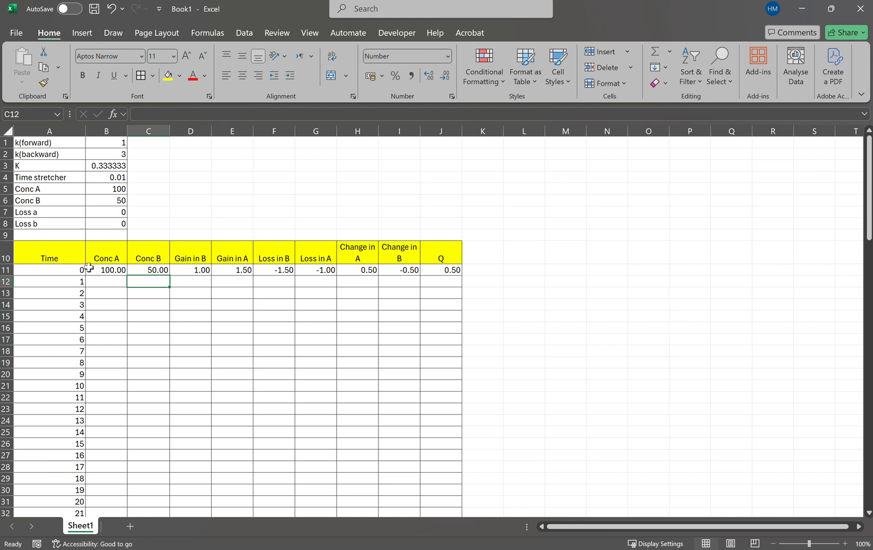
left_click_drag(91, 269, 446, 271)
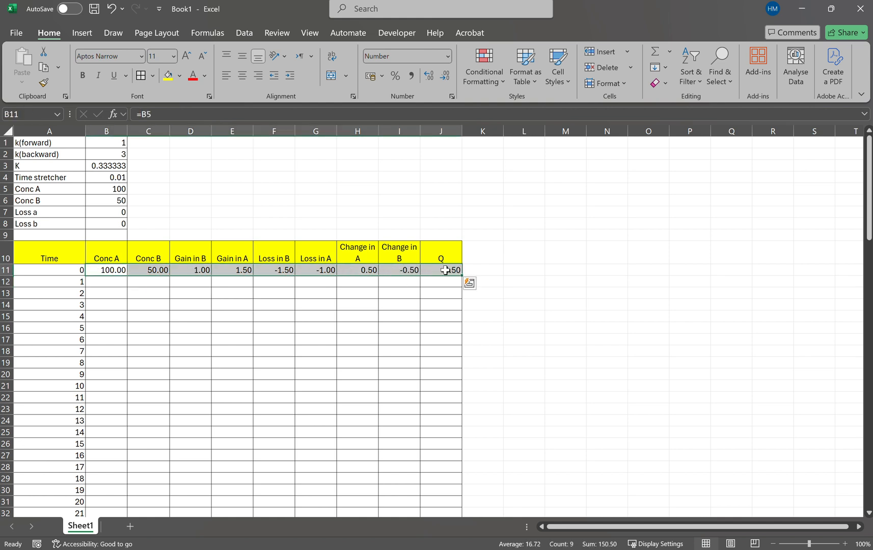
left_click(357, 273)
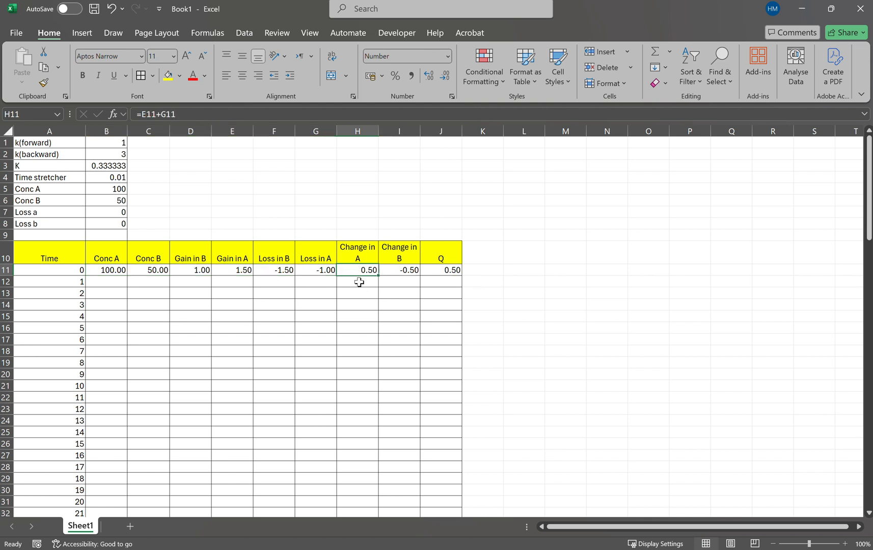
left_click(398, 271)
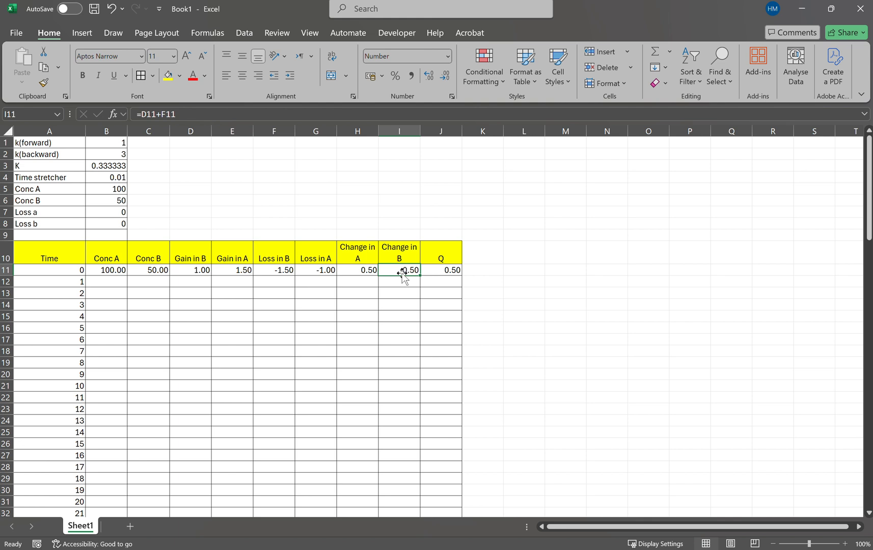
Enter the time-1 Conc A formula =B11+H11 in B12, adding the previous concentration and Change in A
left_click(108, 283)
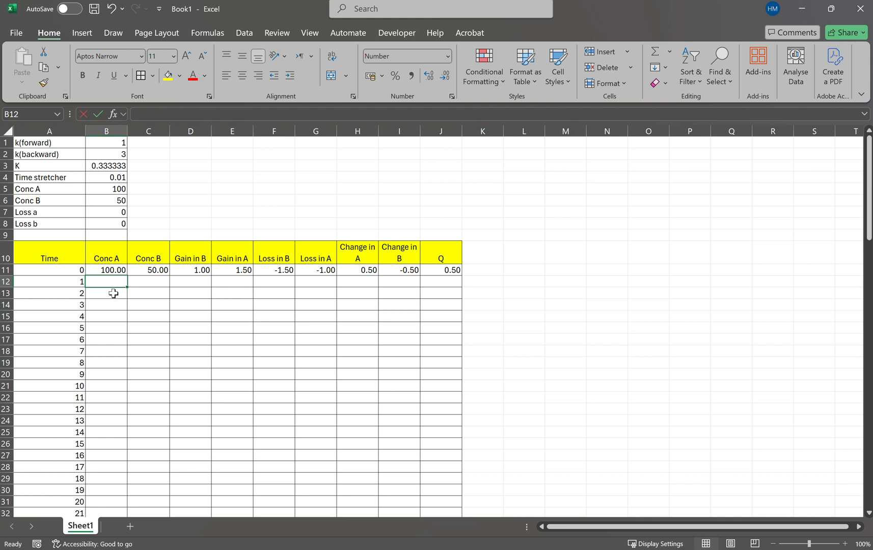
type("=")
left_click(106, 269)
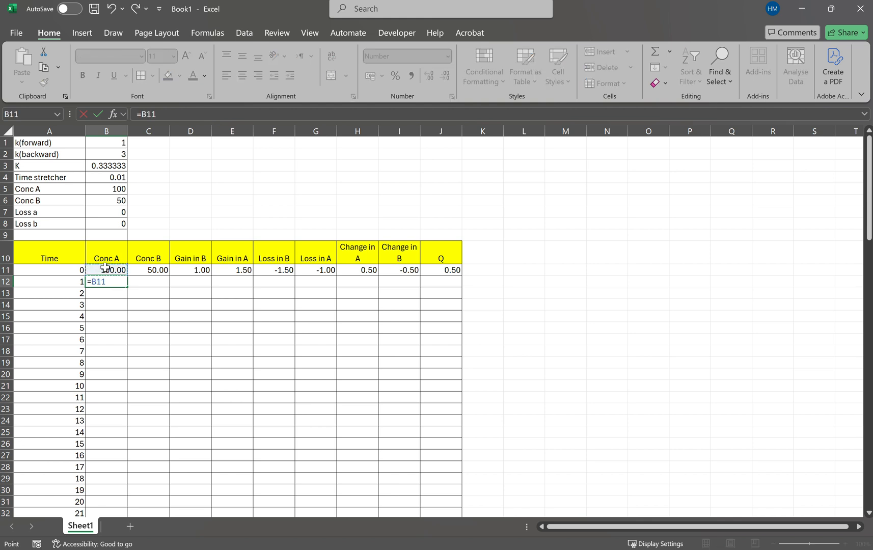
type("+")
left_click(365, 269)
key("Return")
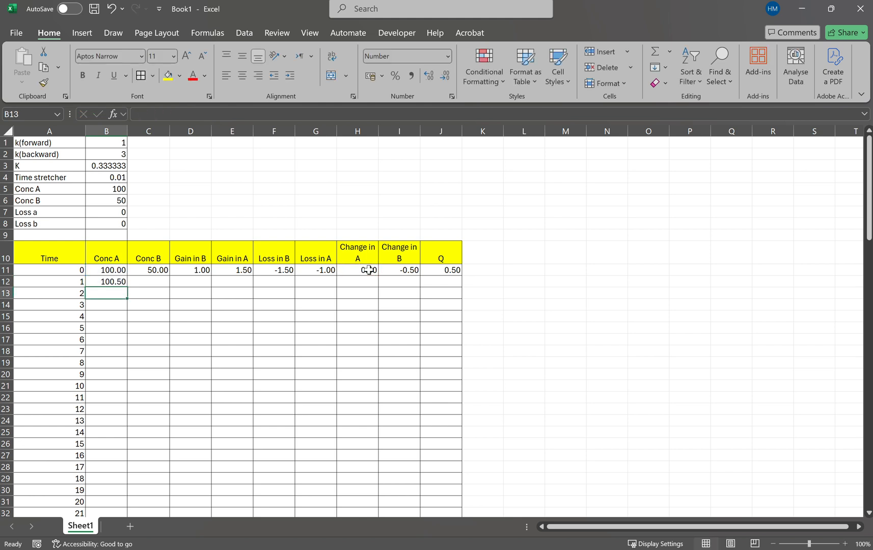
Enter the time-1 Conc B formula =C11+I11 in C12, adding the previous concentration and Change in B
left_click(155, 282)
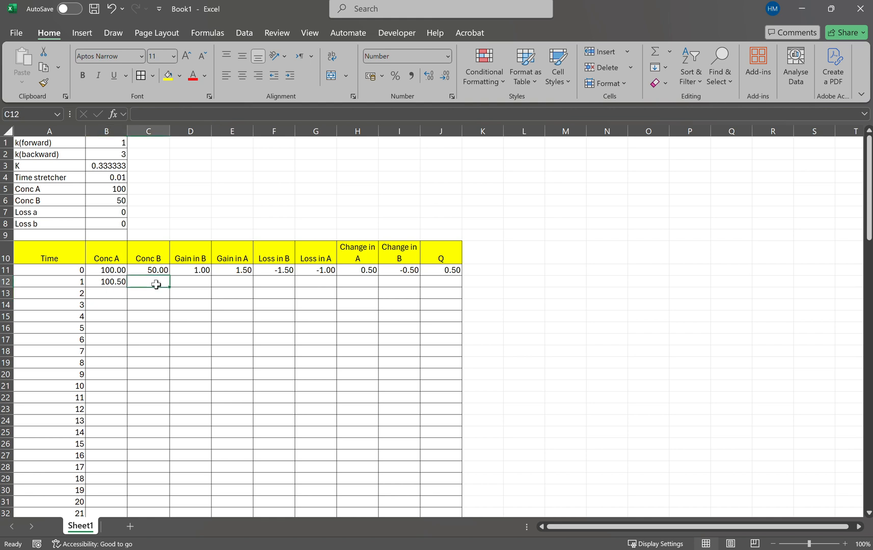
type("=")
left_click(150, 274)
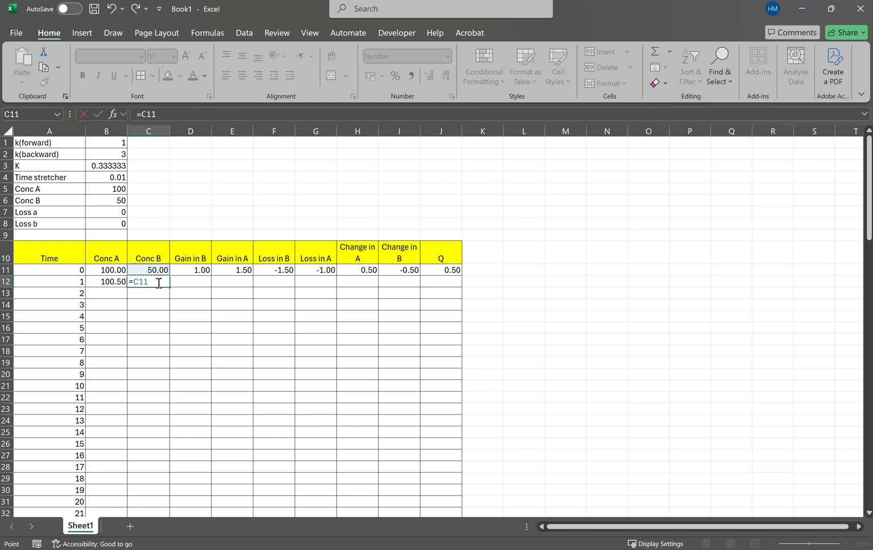
type("+")
left_click(409, 269)
key("Return")
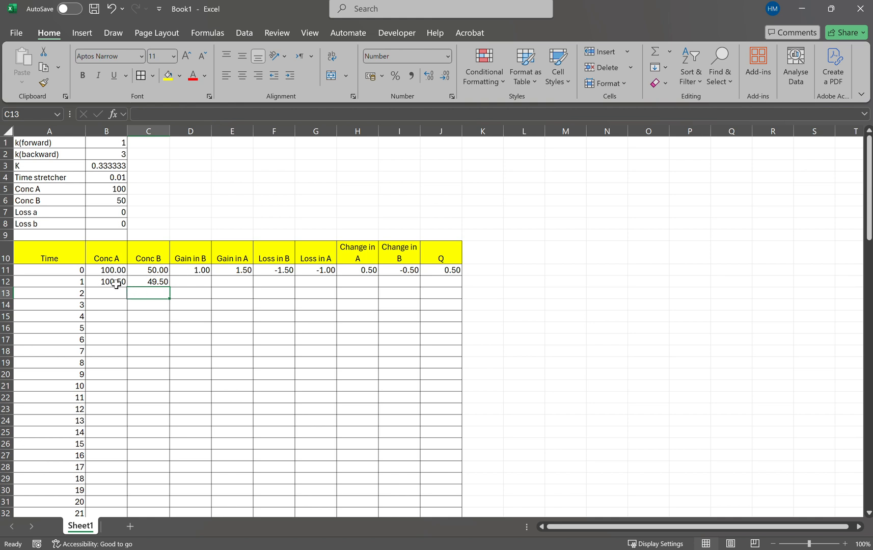
Fill the time-0 formulas in D11:J11, from Gain in B through Q, down one row into the time-1 row
left_click_drag(202, 276, 444, 272)
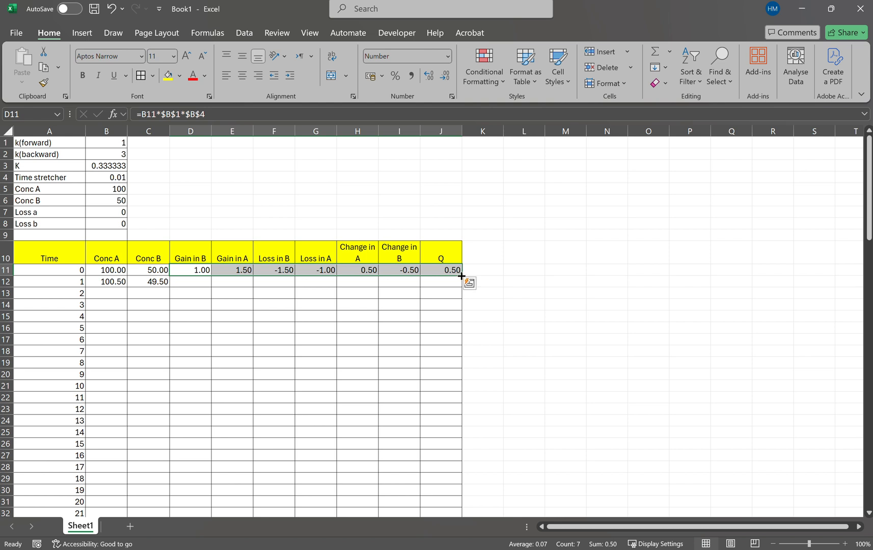
left_click_drag(463, 275, 462, 286)
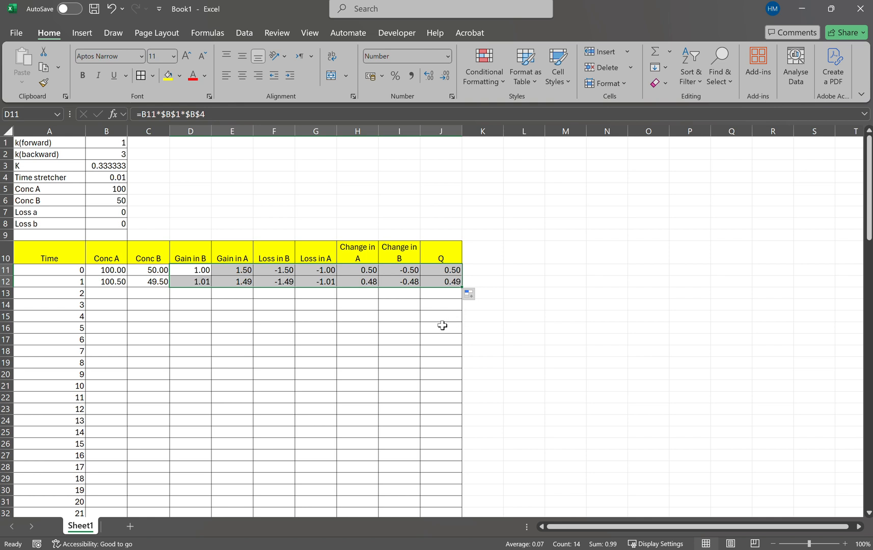
left_click(246, 325)
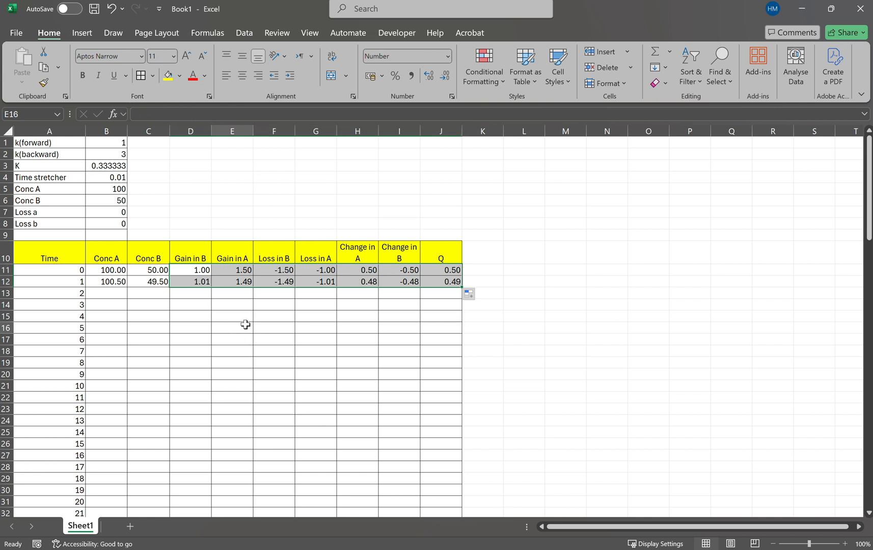
Check the cell references in the Gain in A formulas in E11 and E12
double_click(231, 270)
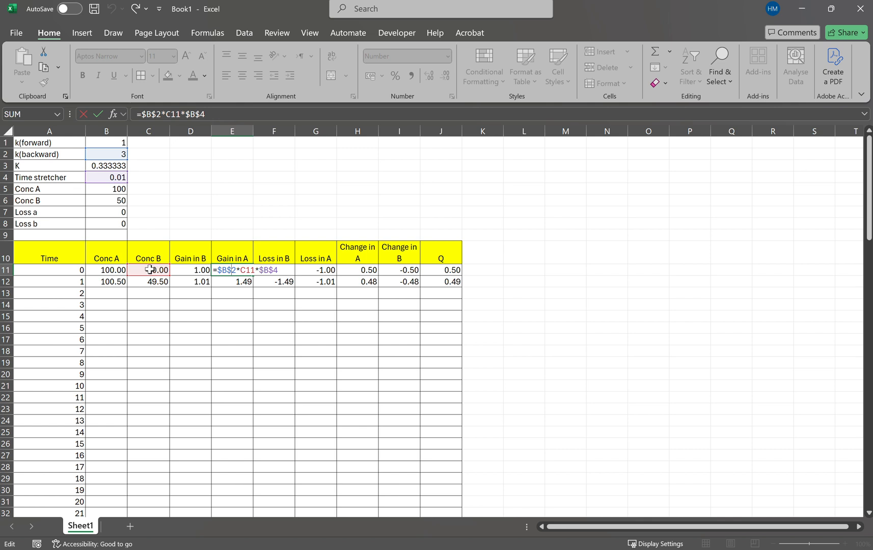
key("Return")
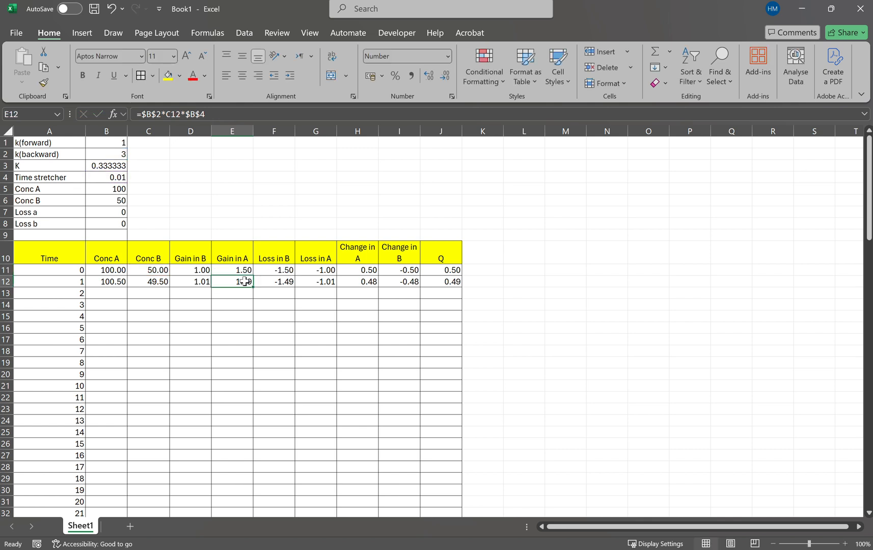
double_click(238, 282)
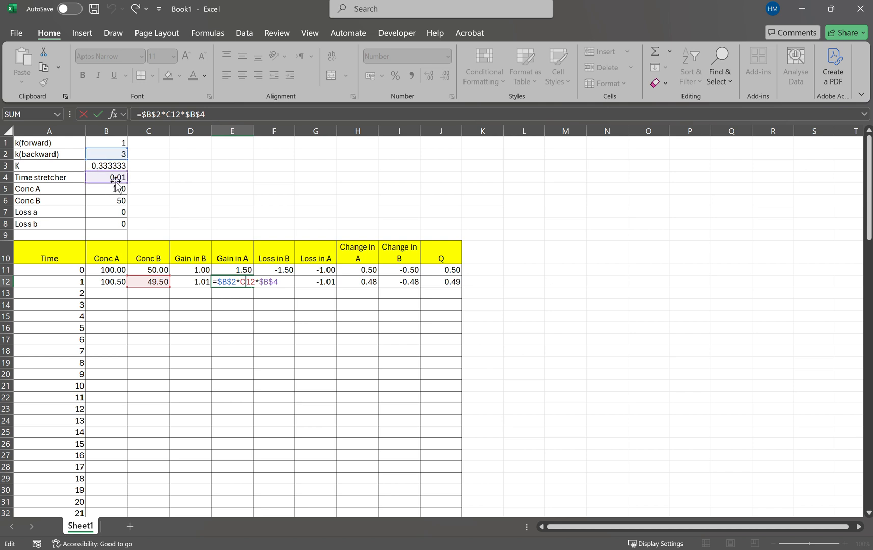
key("Return")
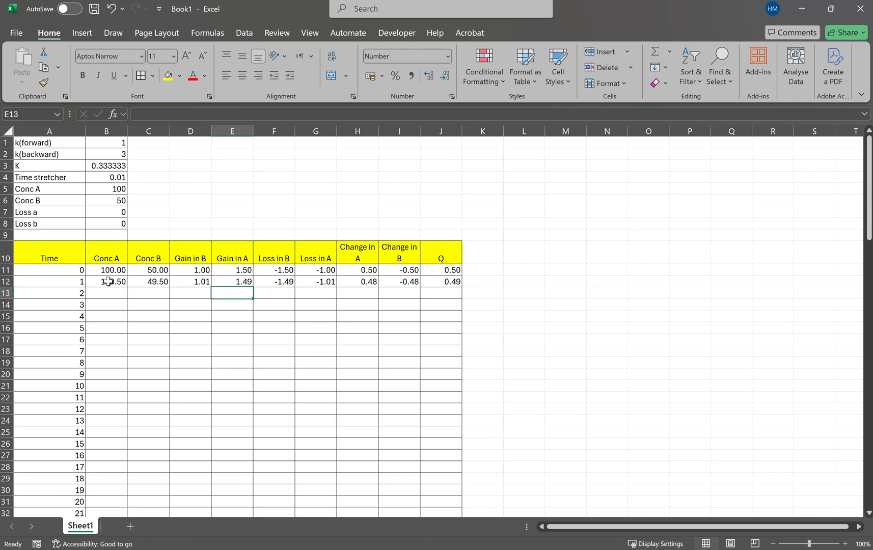
Fill the time-1 formulas in B12:J12 down to row 111, covering every time point up to 100
left_click_drag(108, 282, 462, 505)
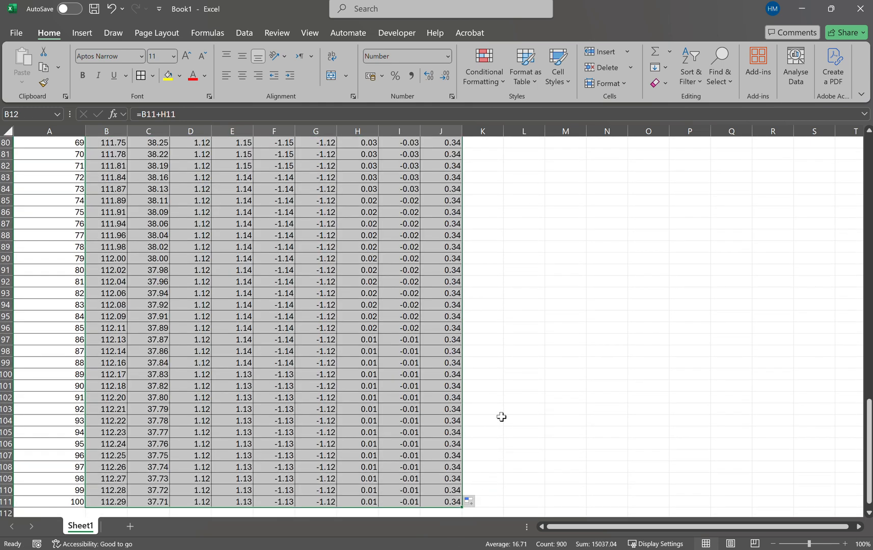
scroll(502, 414, "up", 20)
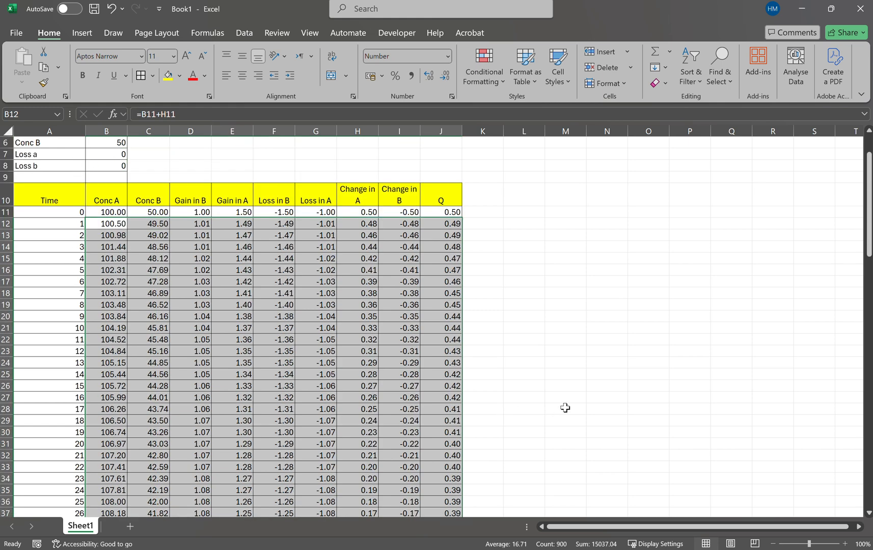
scroll(561, 408, "up", 1)
left_click(535, 341)
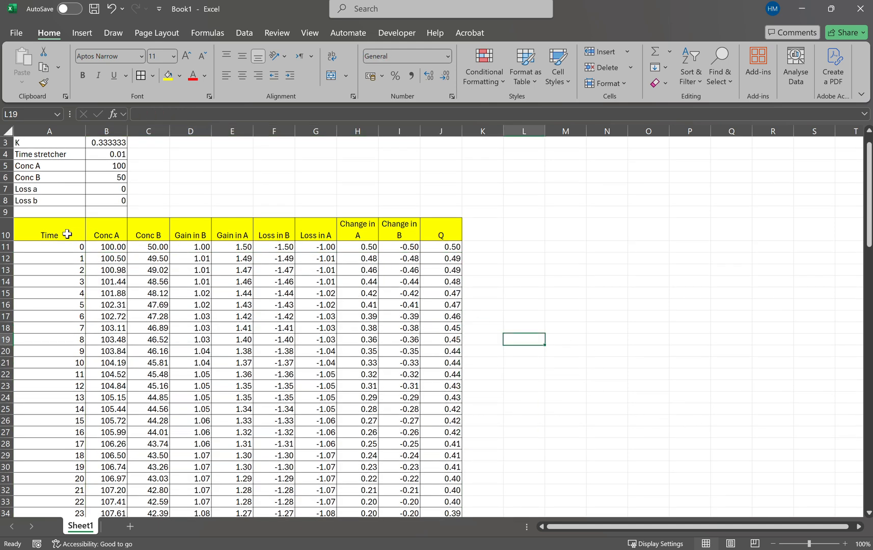
Insert a markers-only scatter chart of Conc A and Conc B against Time from A10:C111
left_click_drag(53, 233, 151, 478)
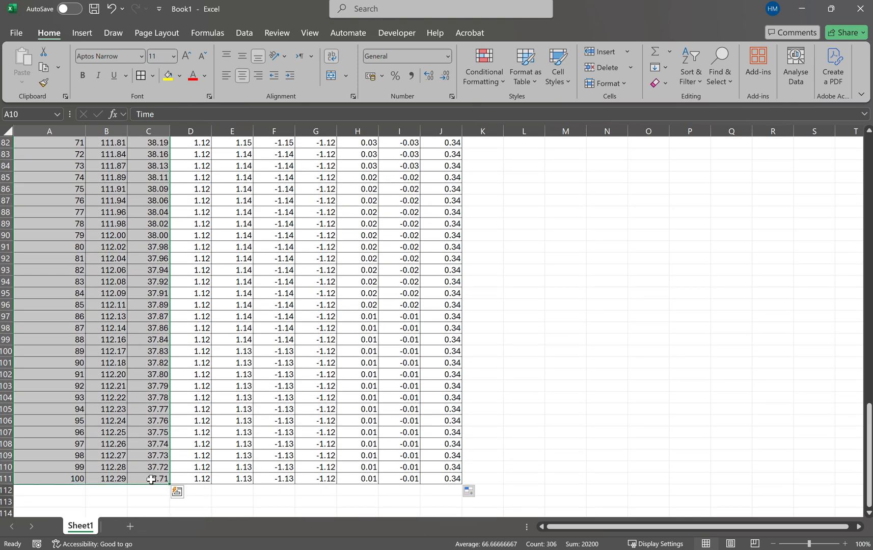
left_click(74, 35)
left_click(430, 84)
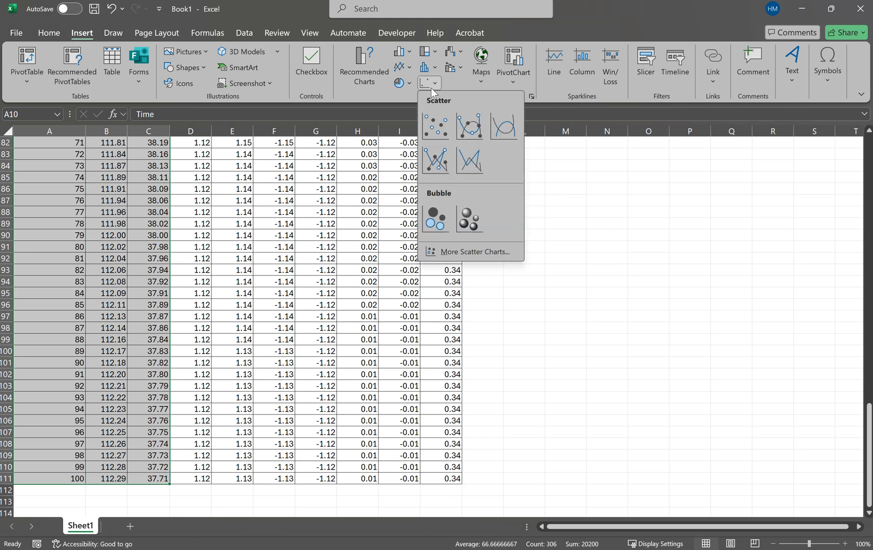
left_click(441, 124)
scroll(565, 435, "up", 6)
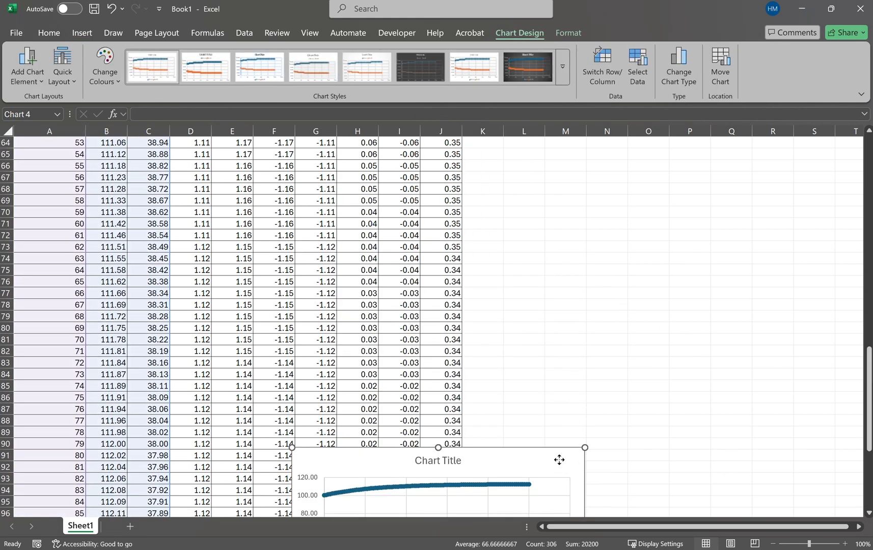
Relocate the concentration scatter chart to the blank area beside the table, with its upper edge at row 6 and starting in column L
left_click_drag(560, 460, 694, 202)
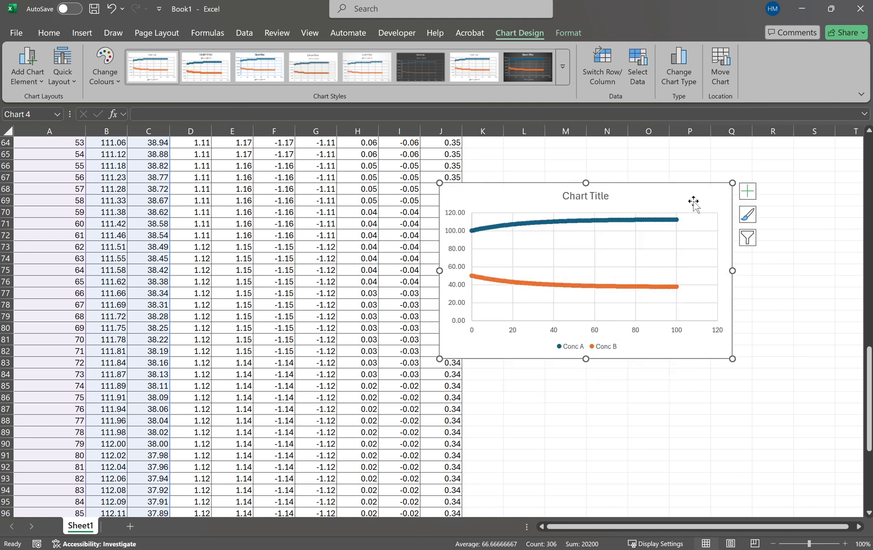
key("Delete")
scroll(676, 229, "up", 16)
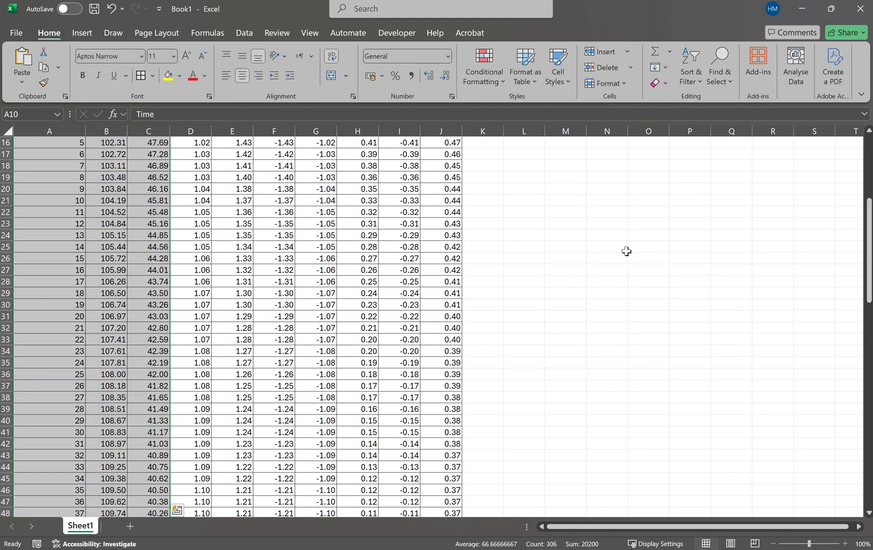
scroll(626, 251, "up", 5)
left_click(533, 196)
key("ctrl+v")
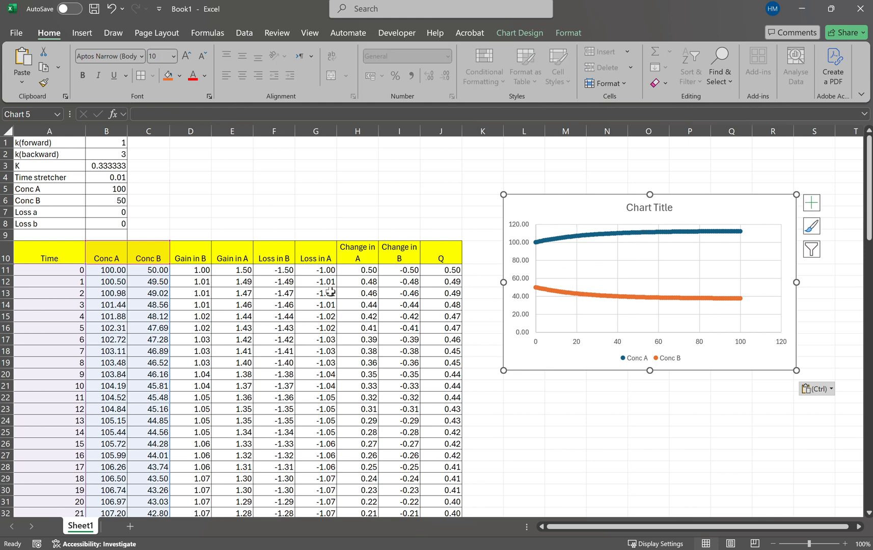
Set the initial Conc A in B5 to 500 and k(forward) in B1 to 5
left_click(114, 191)
type("500")
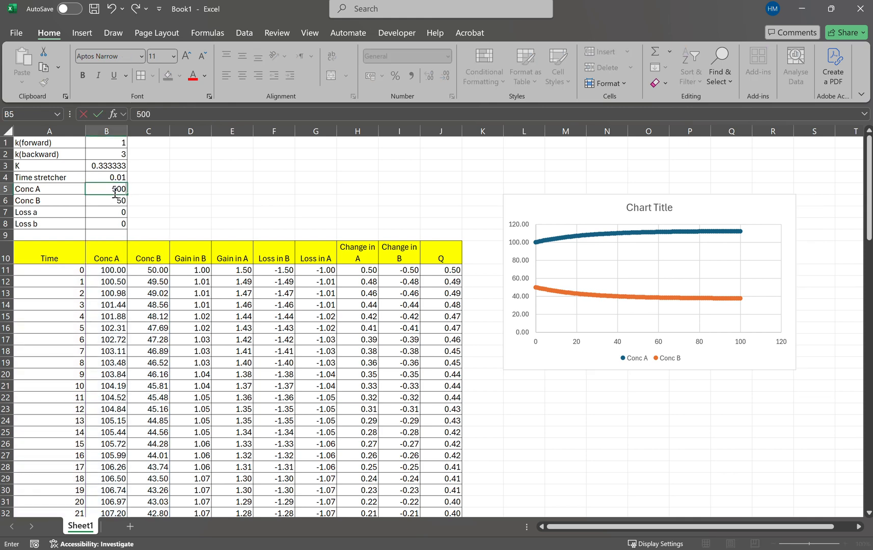
key("Return")
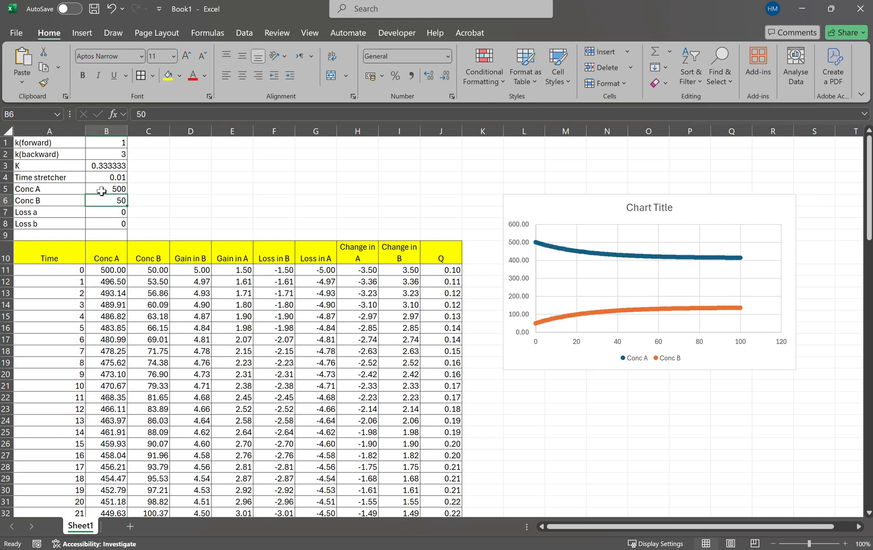
left_click(107, 145)
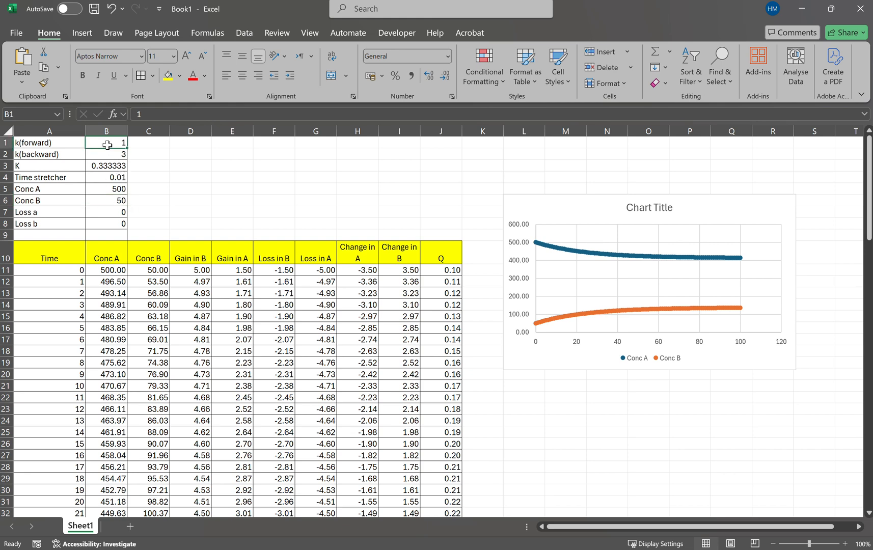
type("5")
key("Return")
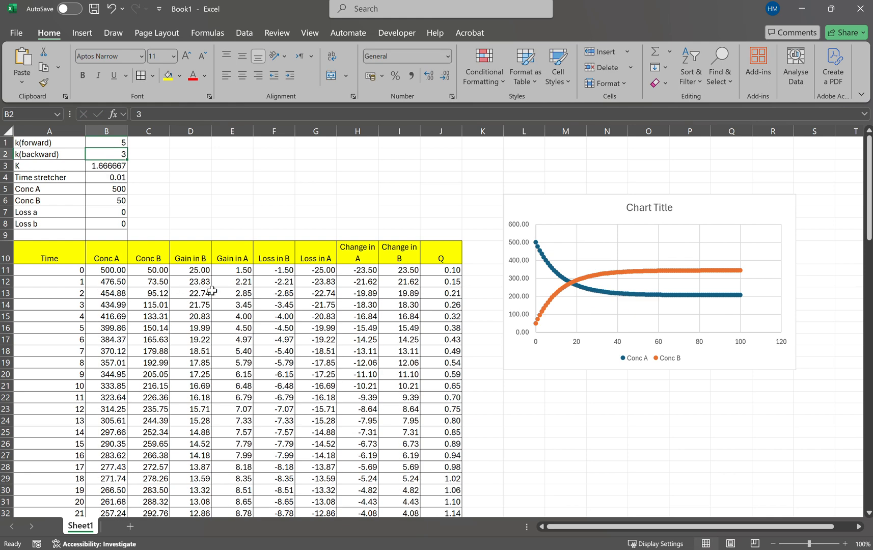
Move the concentration chart up and to the right so it starts near row 2, then deselect it
left_click_drag(616, 209, 631, 176)
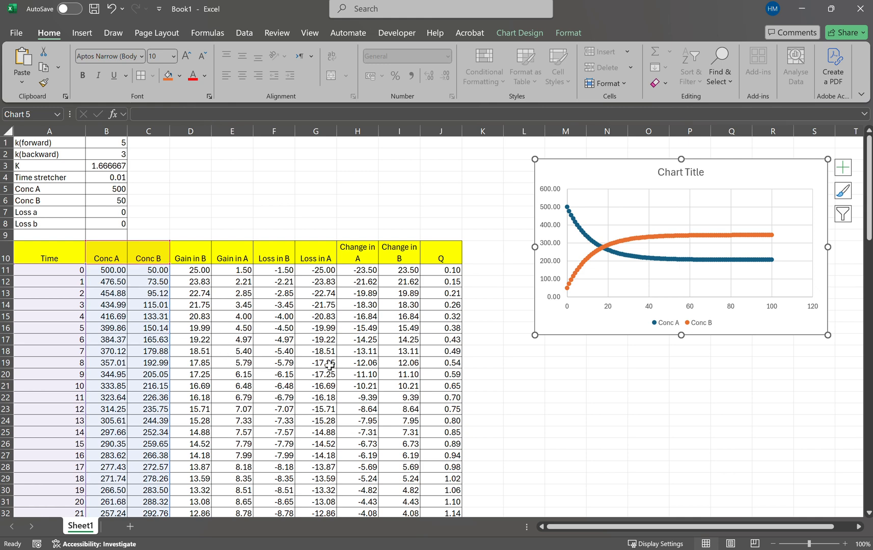
left_click(566, 432)
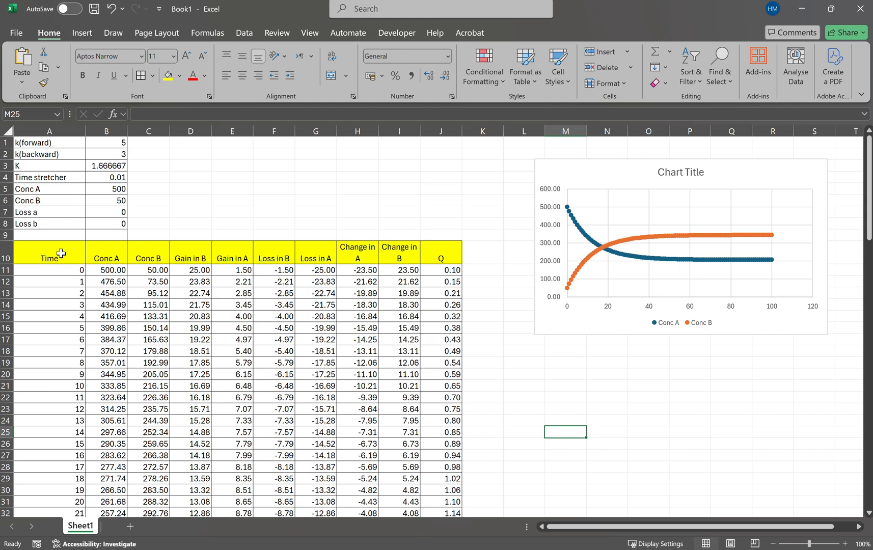
Insert a markers-only scatter chart of Gain in B and Gain in A against Time, using rows 10 to 111
left_click_drag(61, 253, 49, 494)
scroll(246, 402, "up", 20)
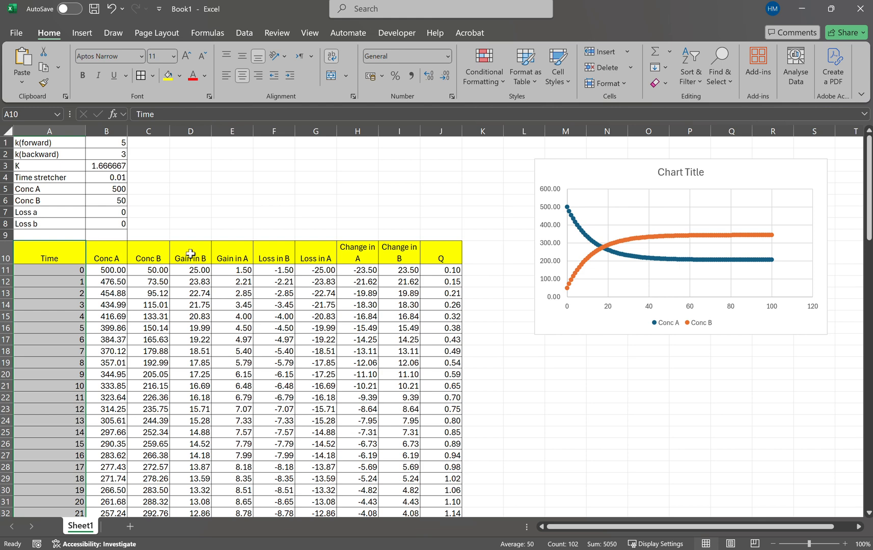
left_click_drag(190, 251, 198, 492)
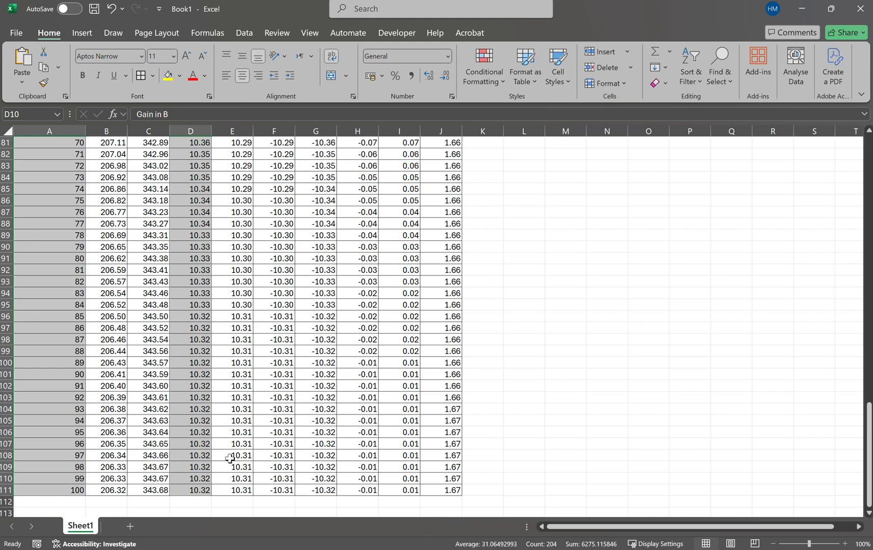
scroll(239, 424, "up", 7)
scroll(239, 424, "down", 4)
scroll(239, 423, "down", 3)
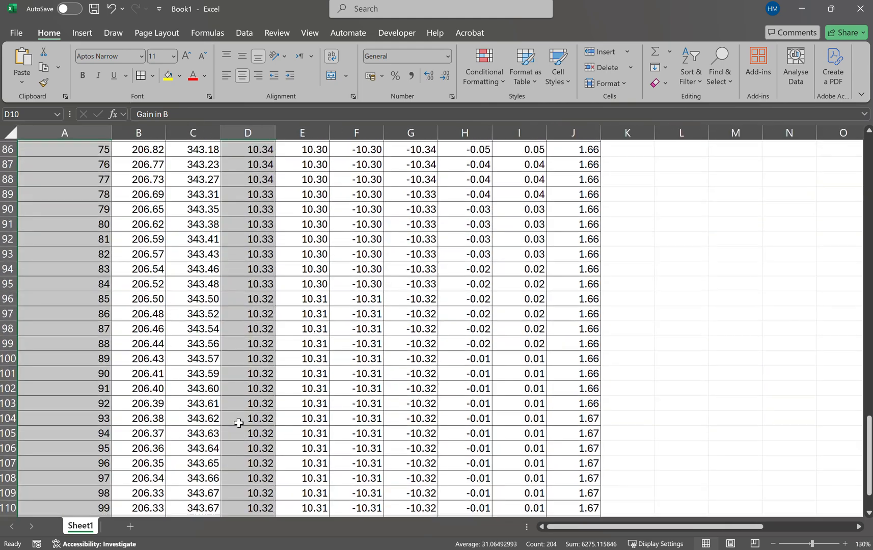
scroll(231, 419, "up", 20)
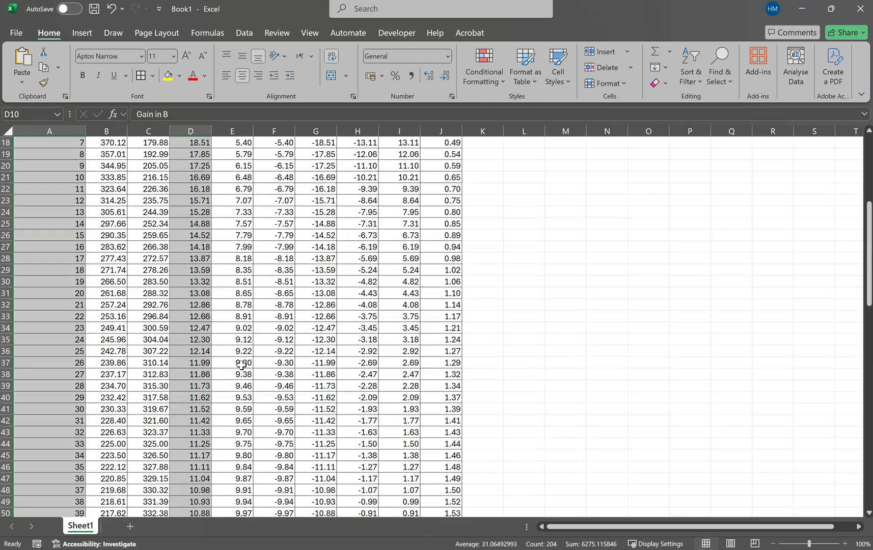
left_click_drag(227, 256, 243, 493)
scroll(250, 388, "up", 20)
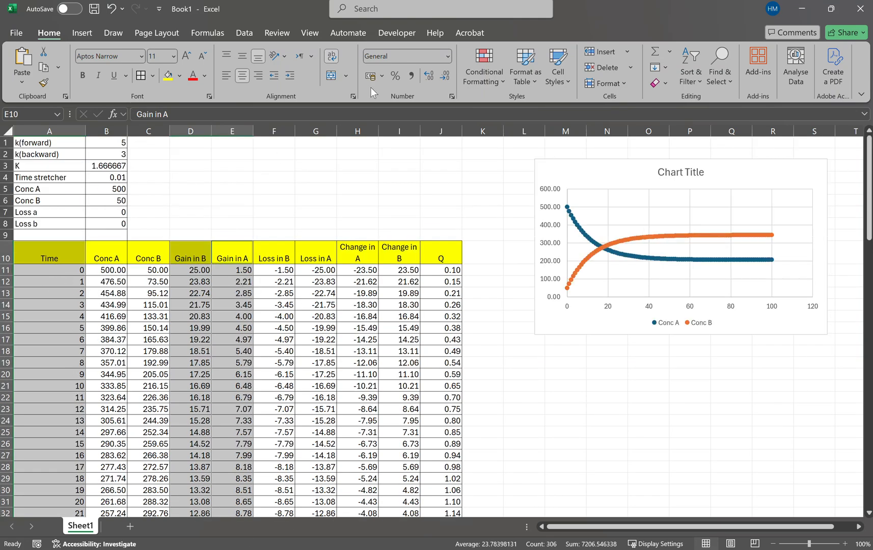
left_click(78, 32)
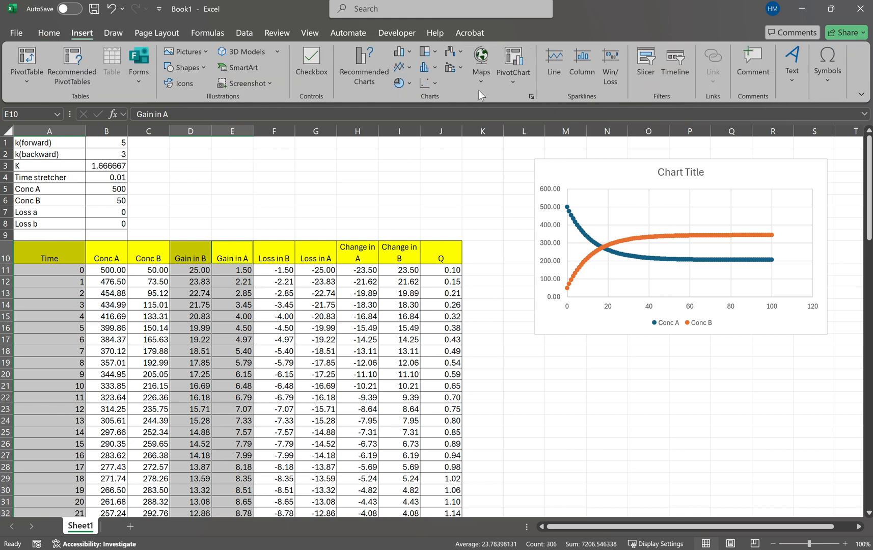
left_click(428, 83)
left_click(434, 126)
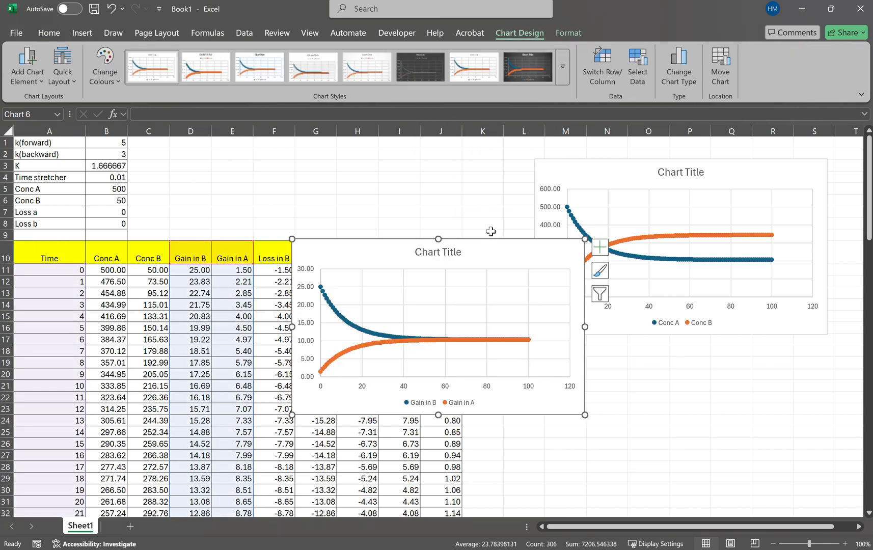
Place the Gain in B and Gain in A chart directly beneath the concentration chart and compare the two
left_click_drag(494, 252, 737, 358)
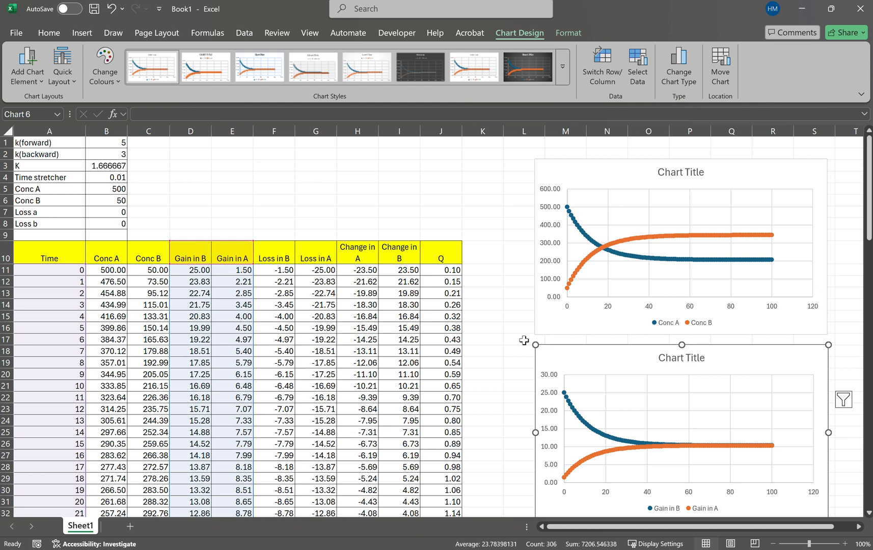
left_click(525, 340)
scroll(523, 354, "down", 1)
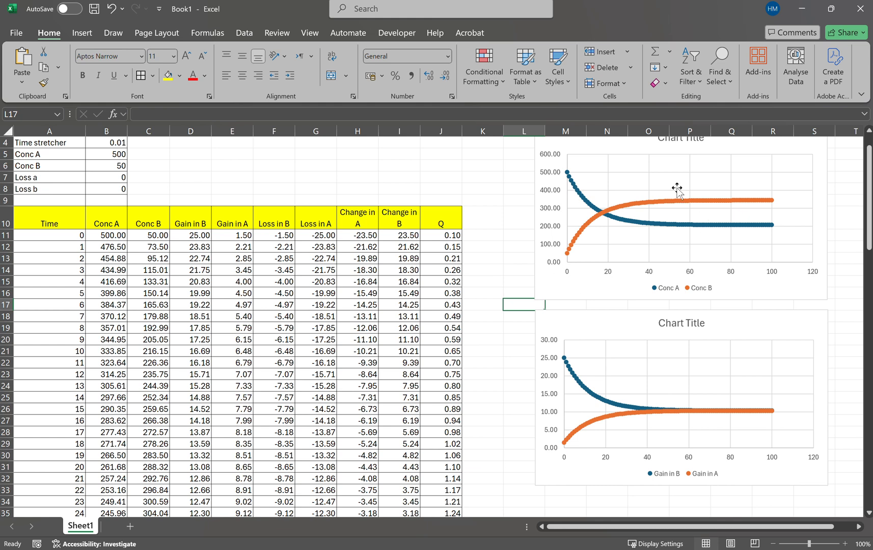
scroll(675, 184, "up", 1)
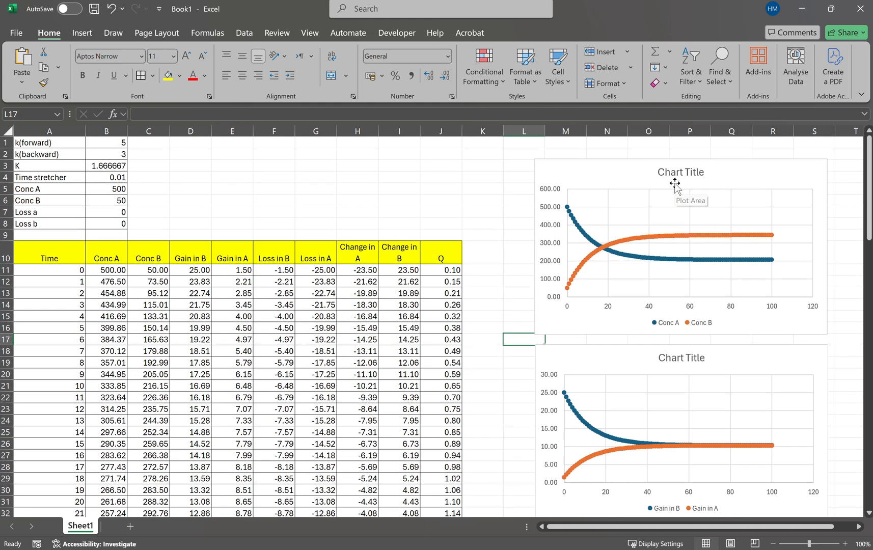
Change the title of the Conc A and Conc B chart to "Conc"
left_click(662, 173)
double_click(663, 174)
left_click(660, 173)
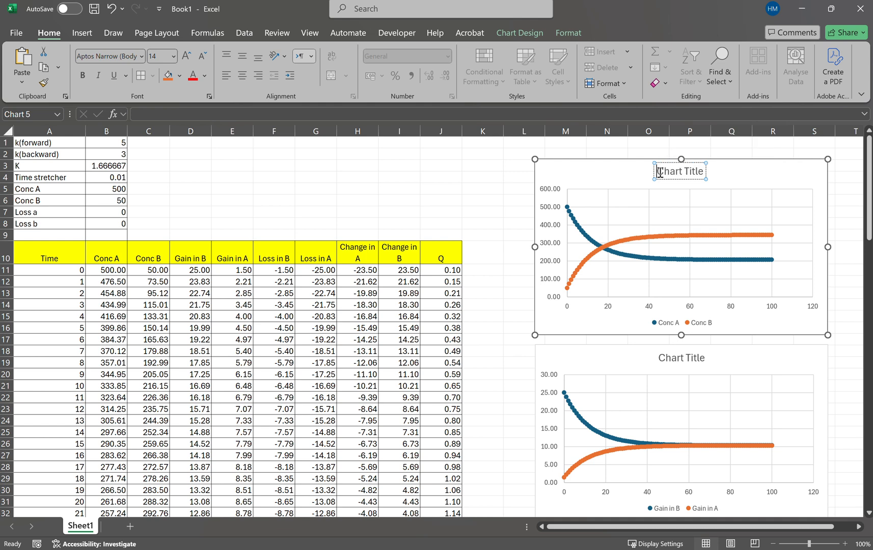
key("ctrl+a")
type("Conc")
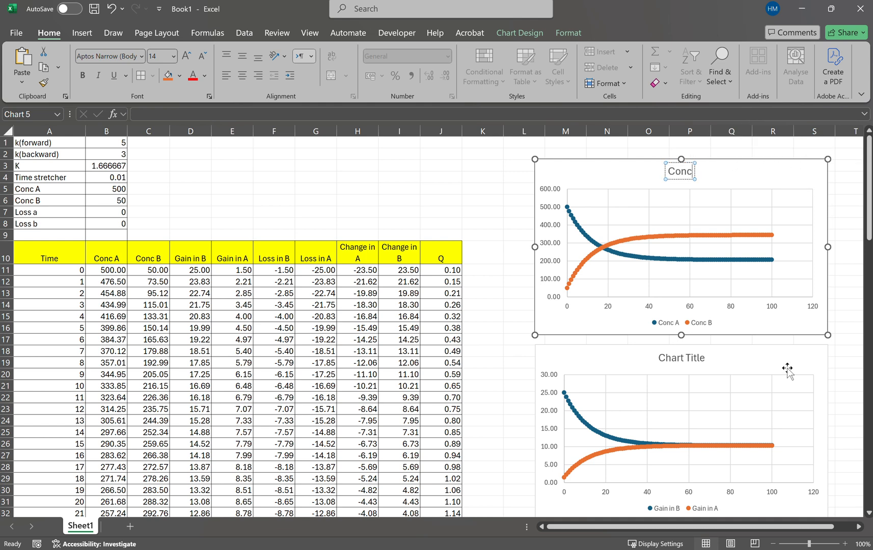
Change the title of the Gain in B and Gain in A chart to "Rate"
left_click(691, 358)
double_click(693, 359)
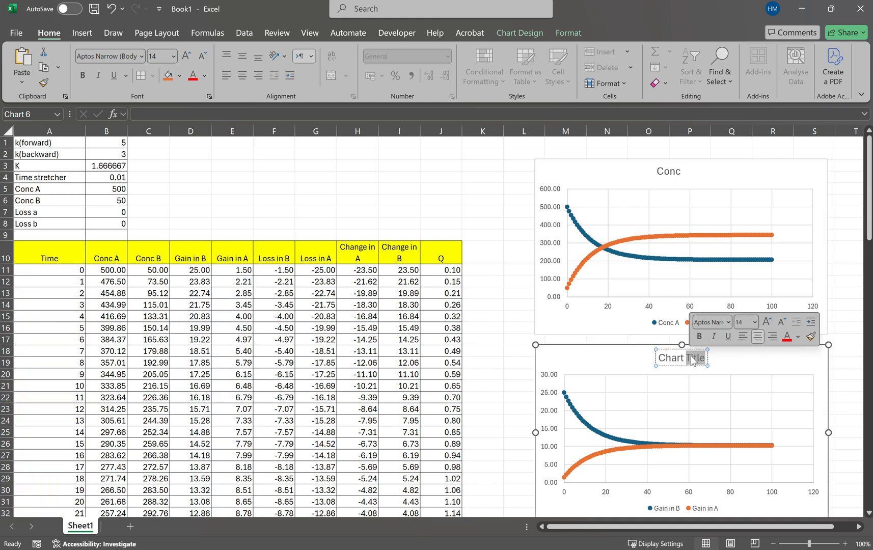
triple_click(696, 360)
type("Rate")
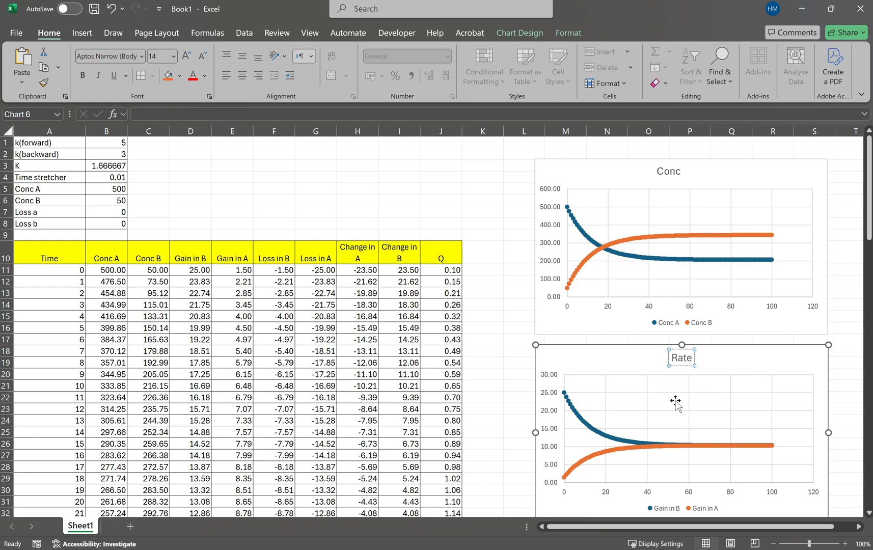
left_click(495, 365)
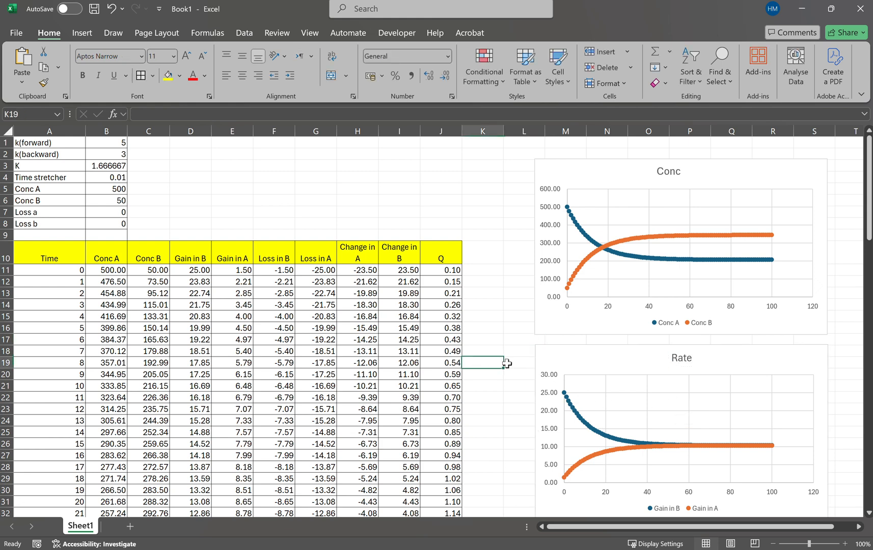
left_click(566, 355)
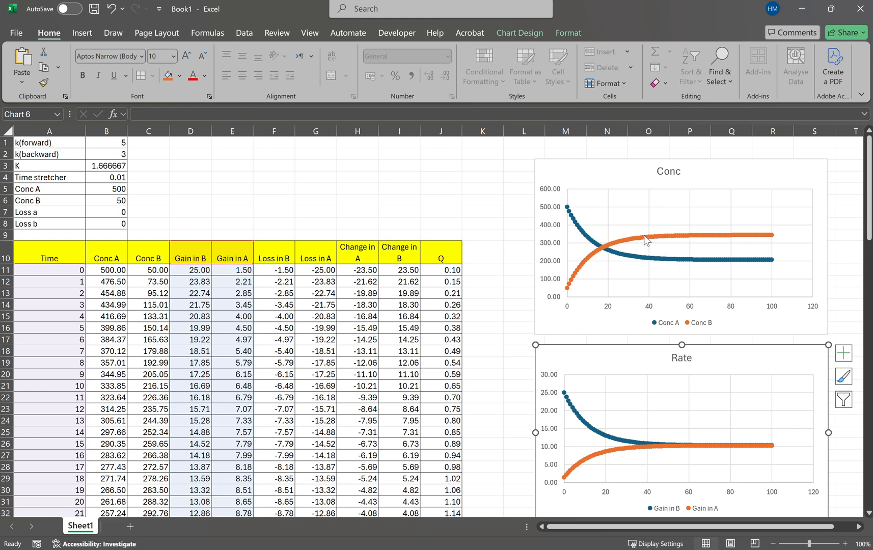
left_click(636, 176)
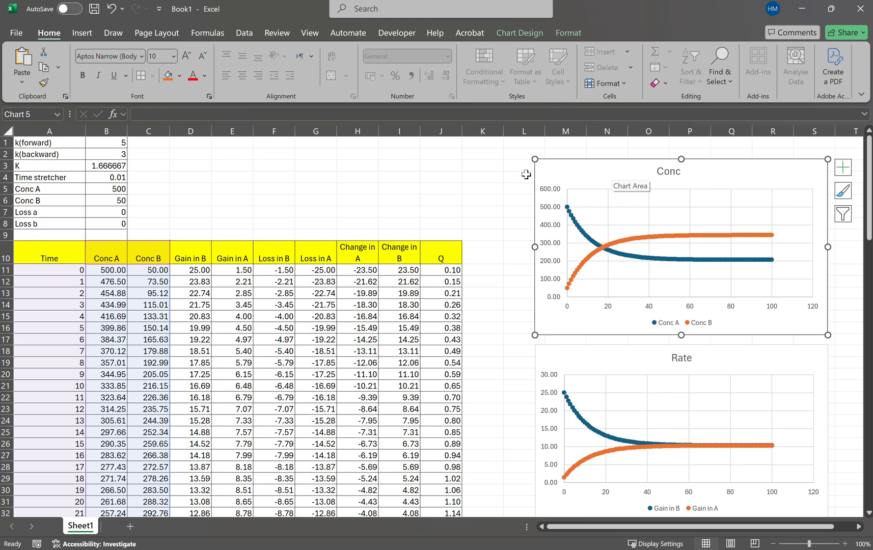
Set k(forward) in B1 to 3
left_click(101, 143)
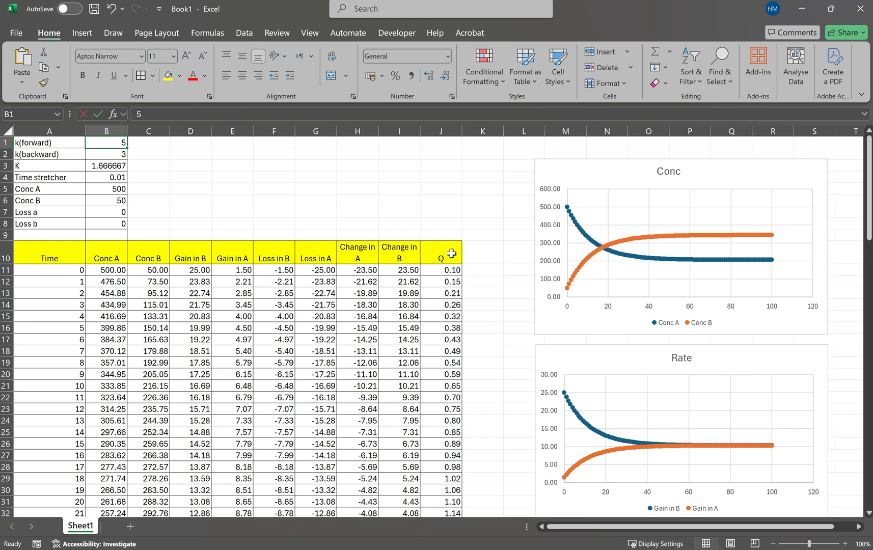
type("3")
key("Return")
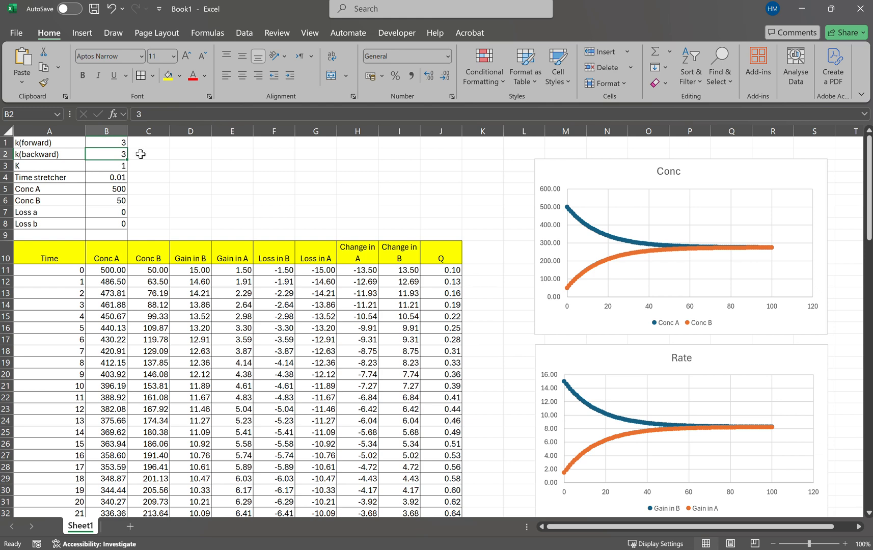
Set the initial Conc A in B5 to 1000 and the initial Conc B in B6 to 300
left_click(109, 194)
type("1000")
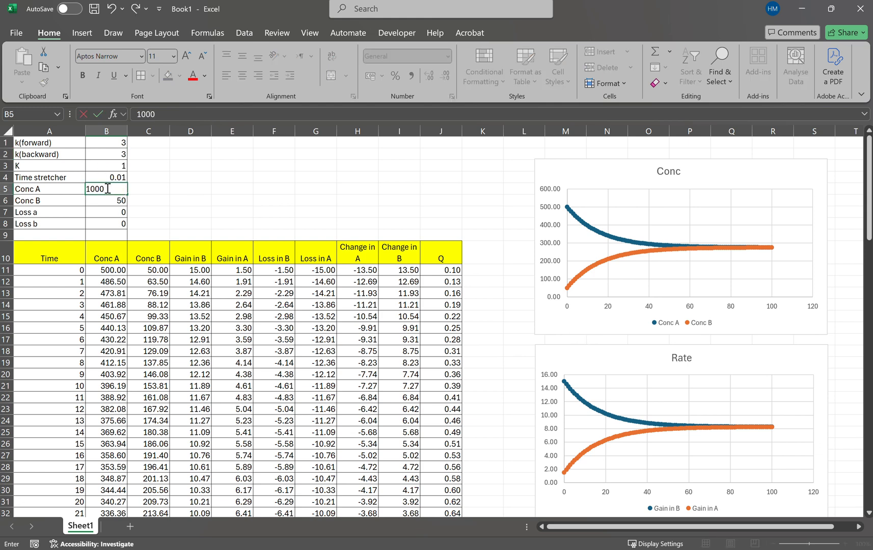
key("Return")
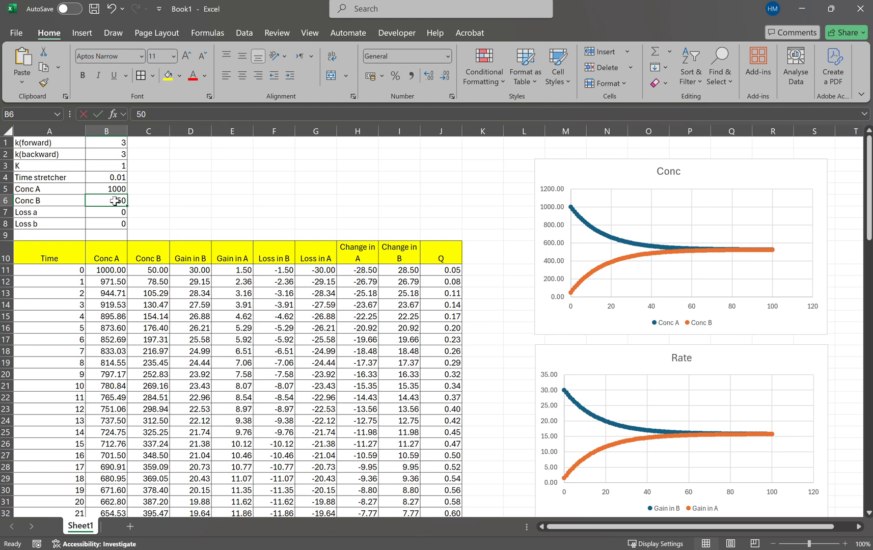
type("300")
key("Return")
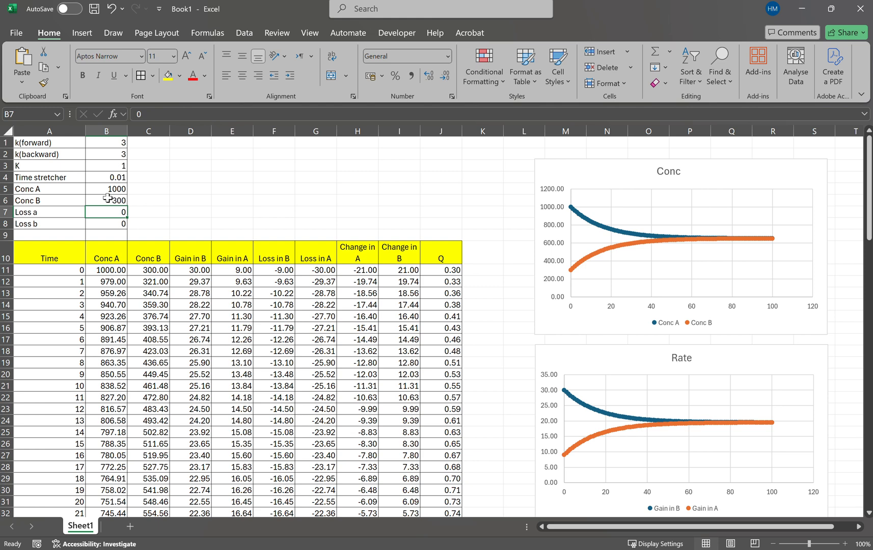
Set k(backward) in B2 to 9
left_click(116, 156)
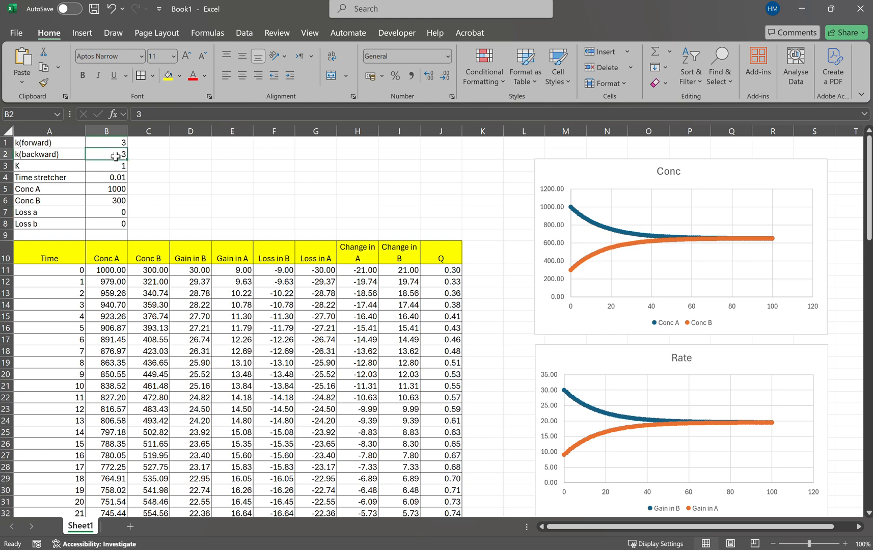
key("BackSpace")
type("9")
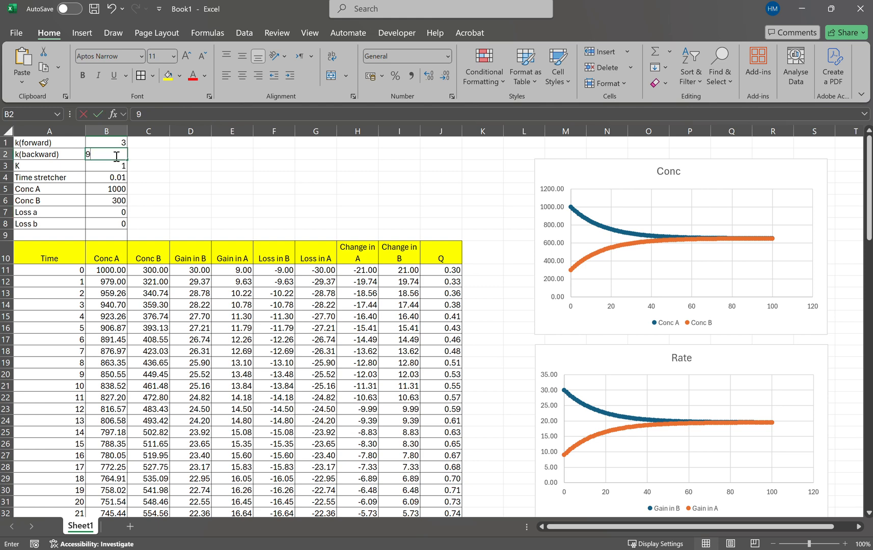
key("Return")
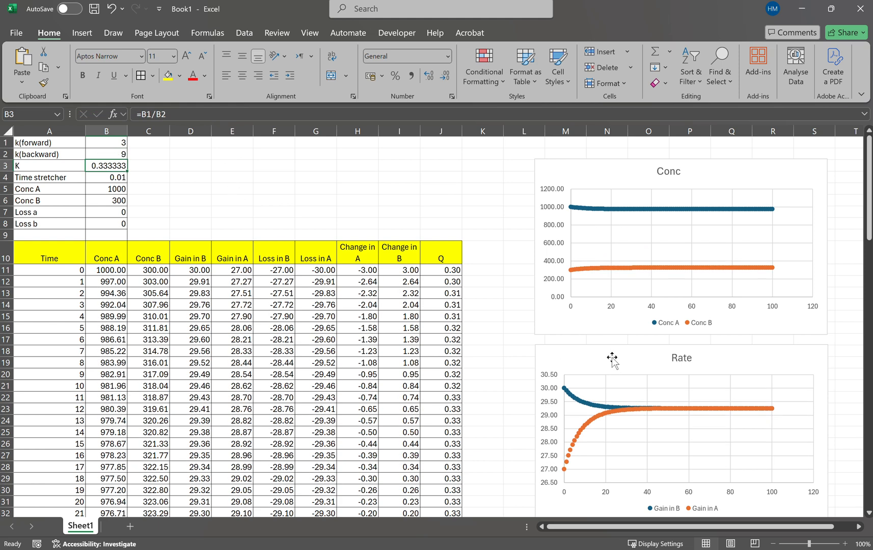
Nudge the Conc chart slightly down and to the left, above the Rate chart
mouse_move(579, 180)
left_mouse_down()
mouse_move(548, 172)
mouse_move(572, 180)
left_mouse_up()
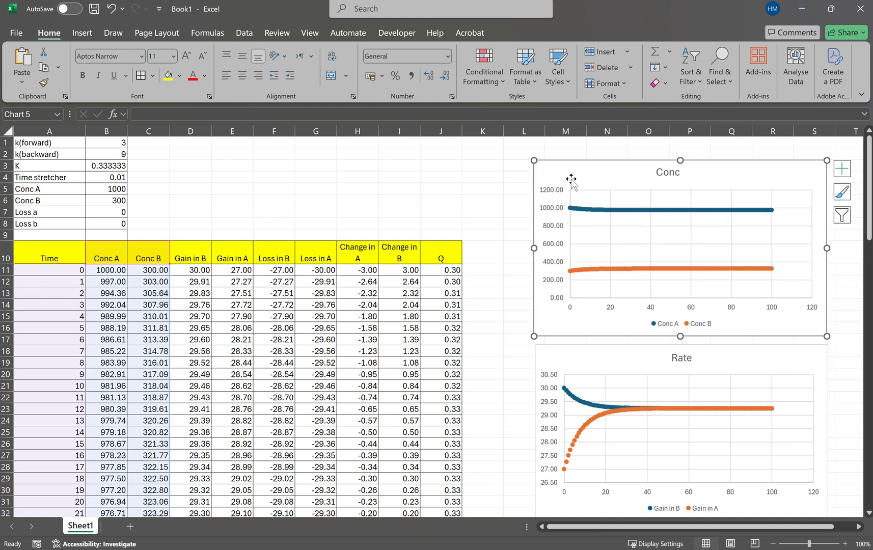
Nudge the Rate chart slightly up and to the left so it lines up beneath the Conc chart
left_click(592, 357)
left_click_drag(591, 358, 589, 354)
scroll(481, 298, "down", 2)
scroll(482, 303, "up", 1)
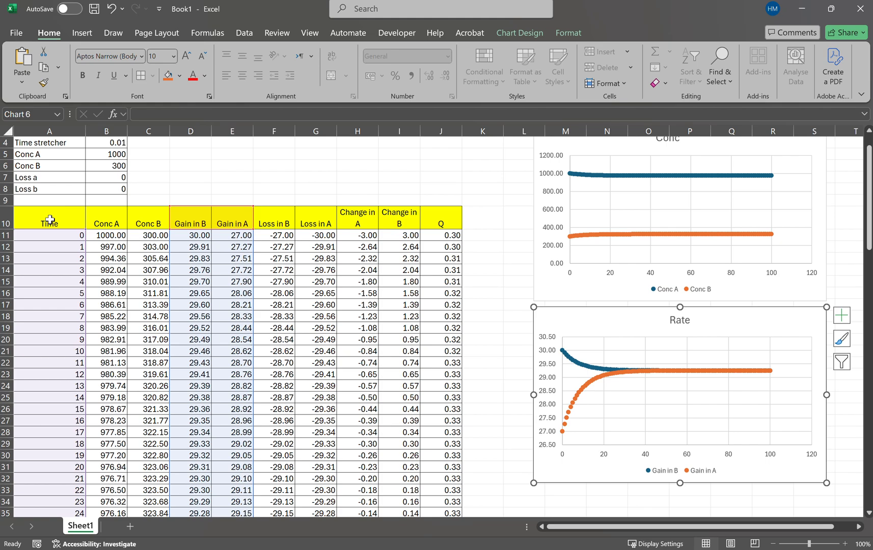
Insert a scatter chart of the Q column against the Time column, using A10:A111 and J10:J111 including the headers
left_click_drag(49, 219, 47, 491)
scroll(445, 269, "up", 20)
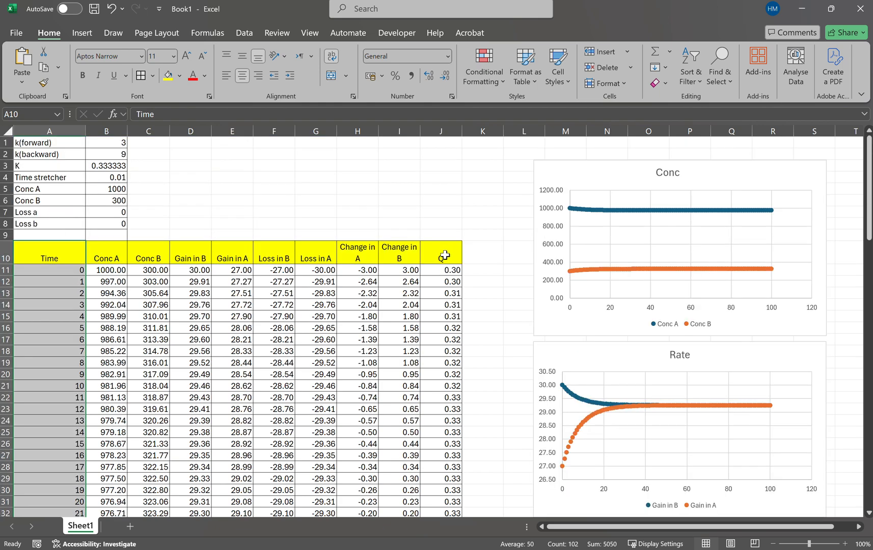
left_click_drag(445, 256, 456, 492)
scroll(532, 376, "up", 8)
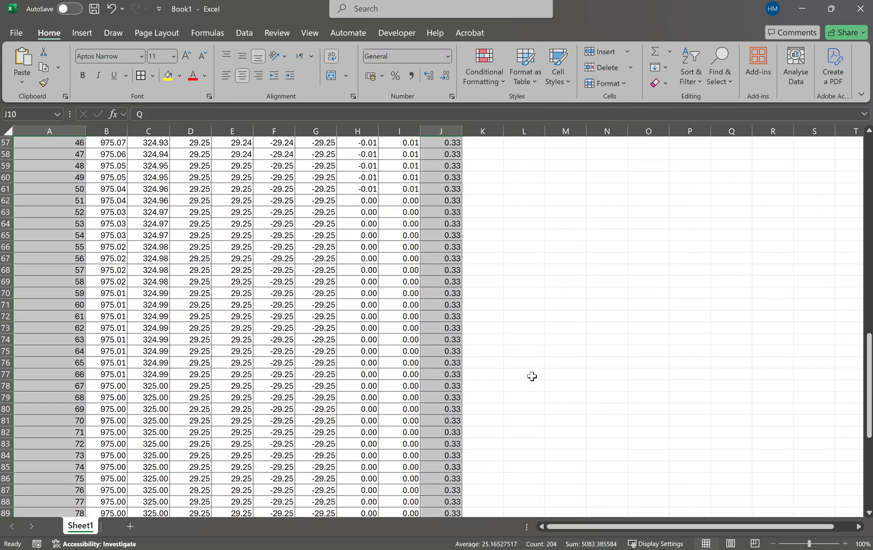
scroll(532, 376, "up", 19)
scroll(348, 95, "down", 1)
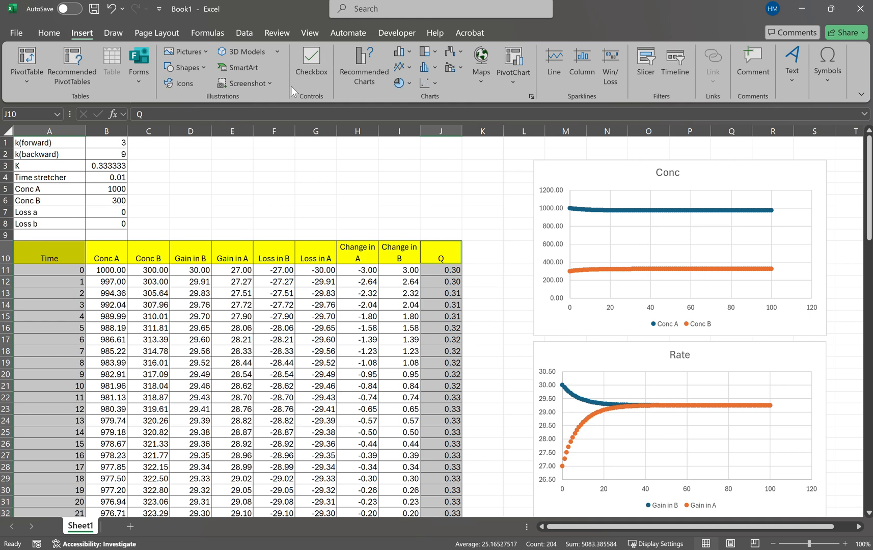
scroll(290, 86, "down", 1)
scroll(693, 324, "down", 2)
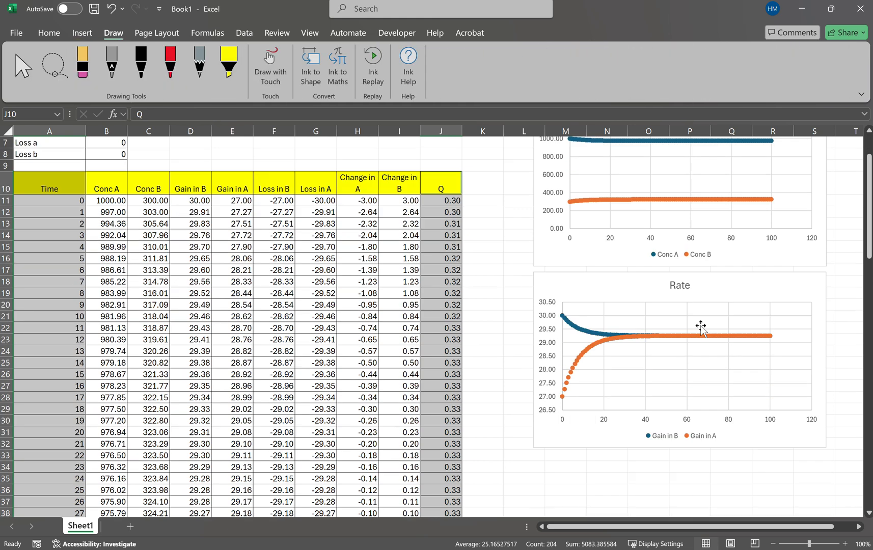
left_click(80, 34)
left_click(431, 80)
left_click(437, 125)
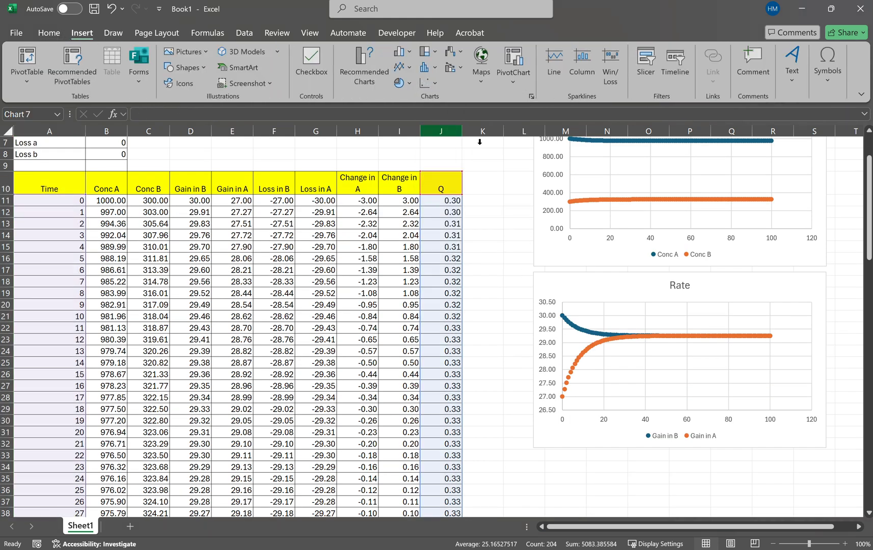
Place the Q chart directly below the Rate chart and deselect it
left_click_drag(375, 254, 614, 462)
scroll(518, 357, "down", 4)
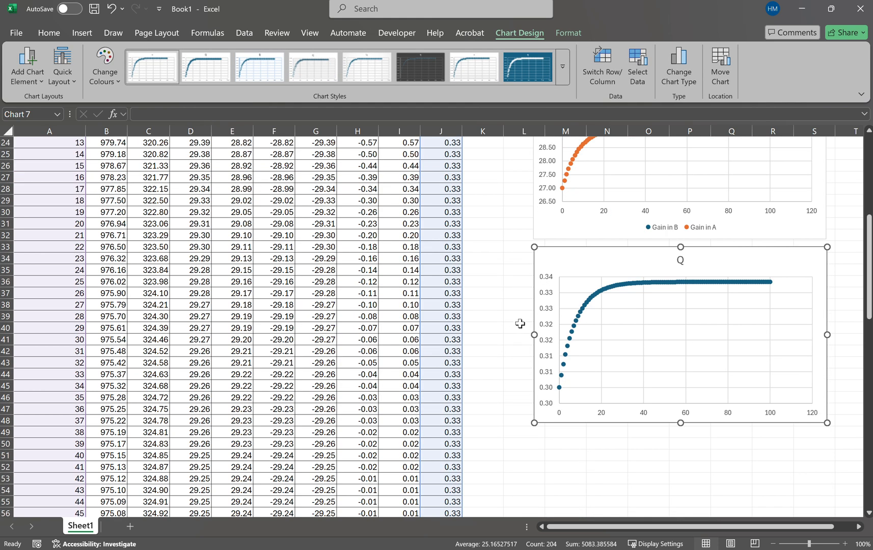
left_click(604, 456)
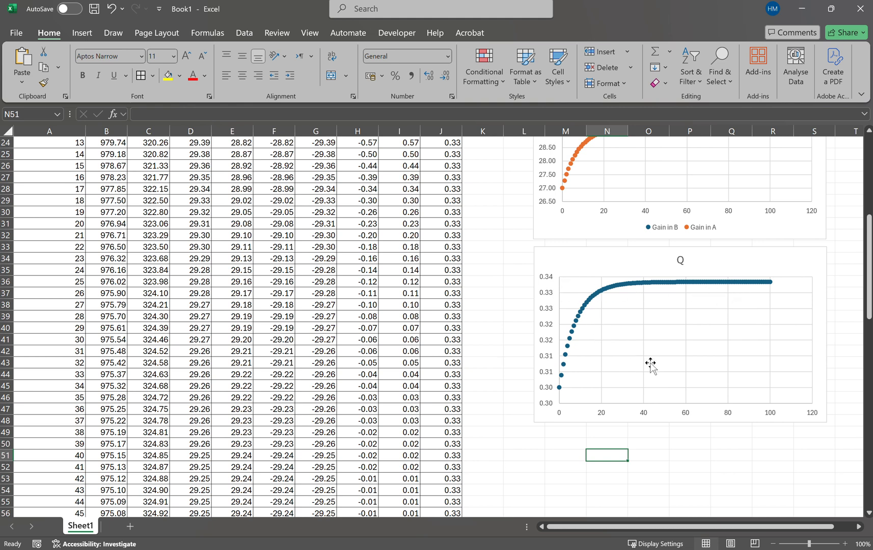
Set k(backward) in B2 to 6 and check the Rate and Q charts
scroll(525, 312, "up", 8)
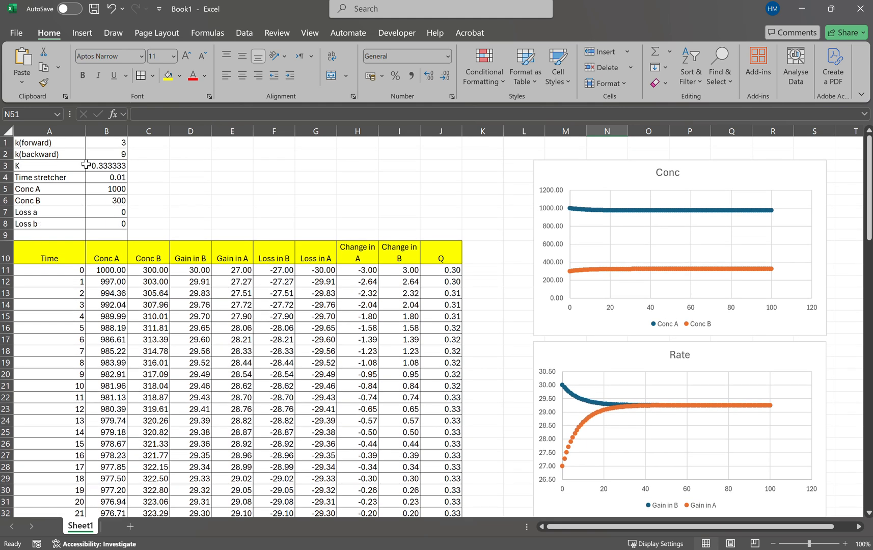
left_click(98, 164)
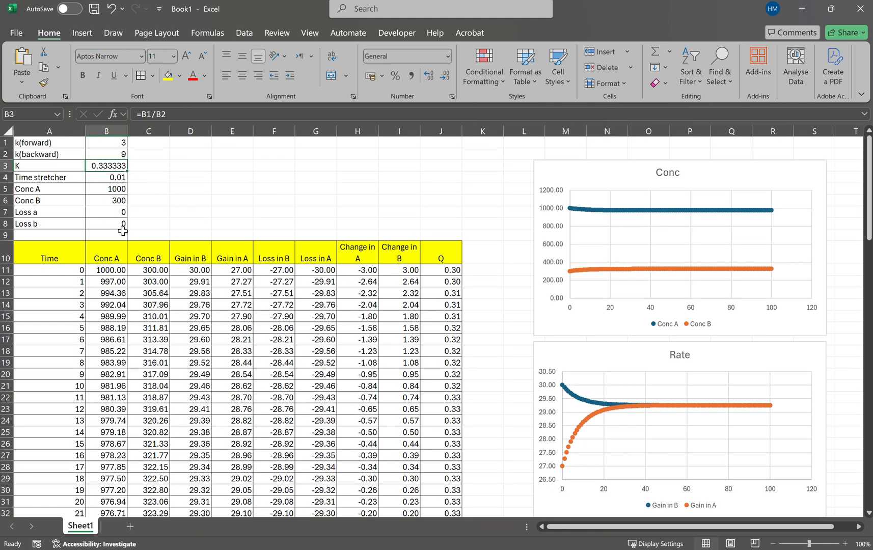
left_click(114, 155)
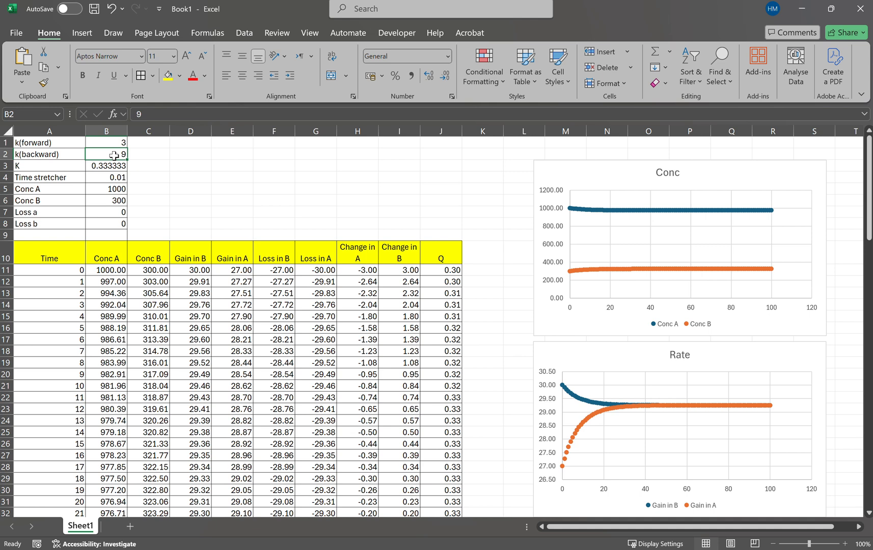
type("6")
key("Return")
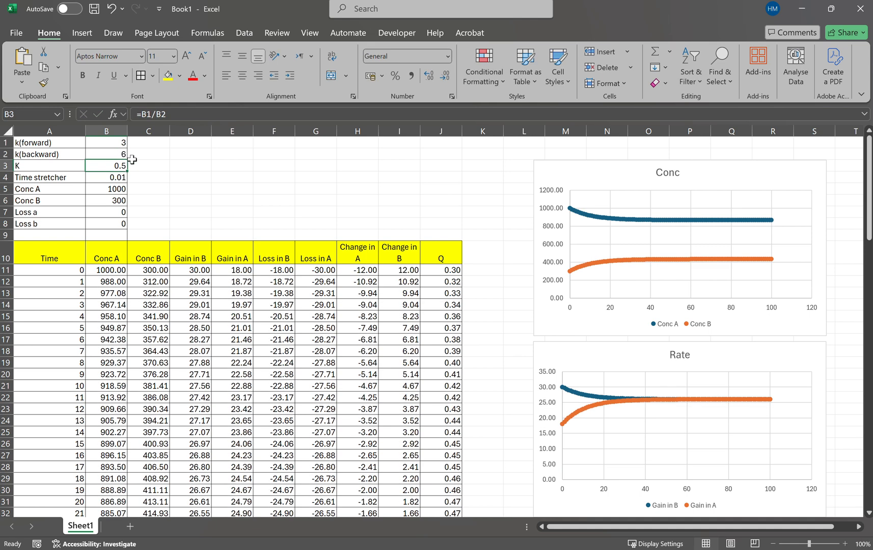
scroll(647, 388, "down", 5)
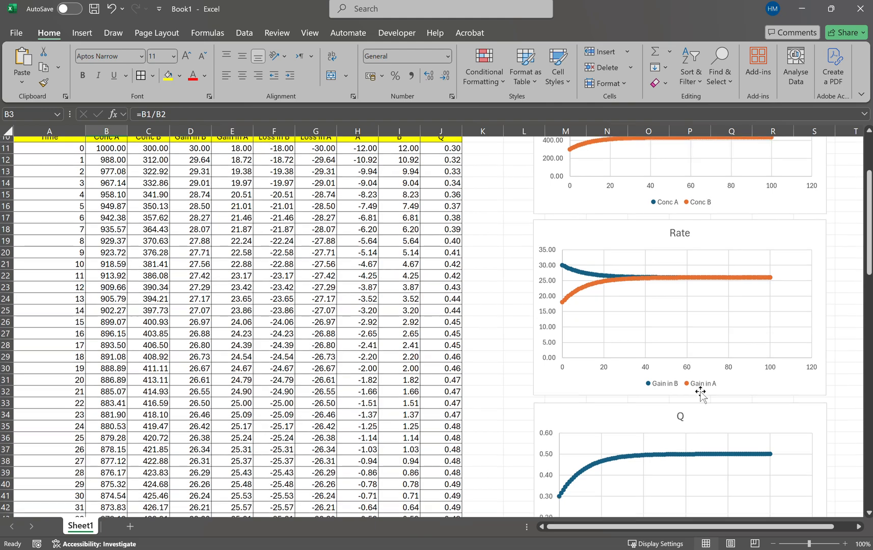
scroll(640, 403, "down", 1)
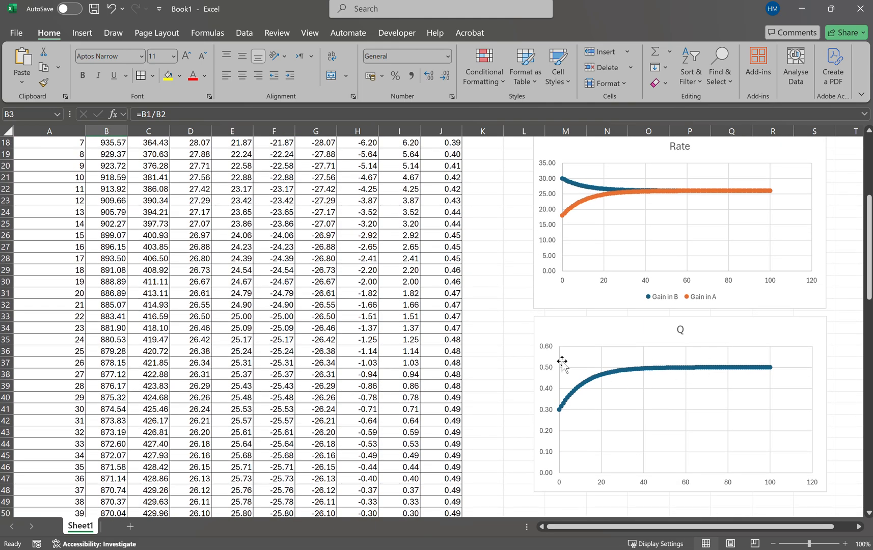
scroll(500, 365, "down", 6)
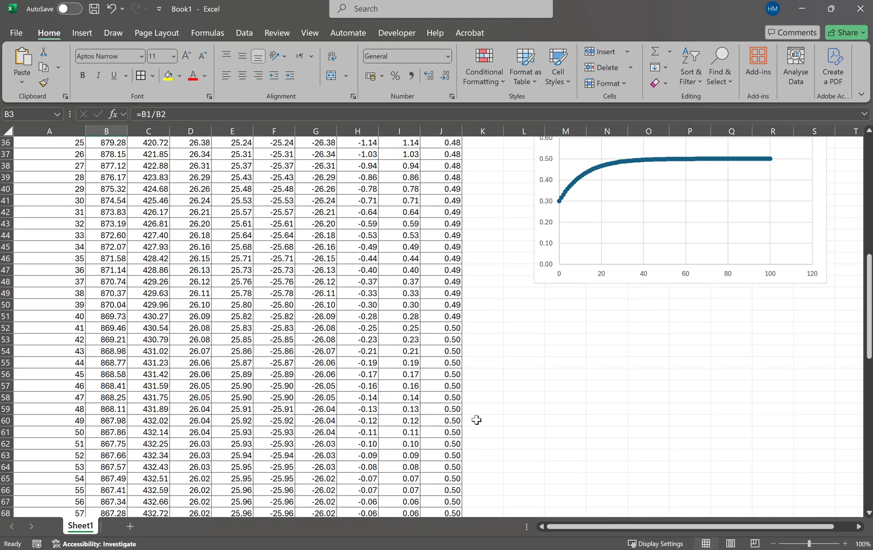
Apply a green-yellow-red colour scale to the Conc A and Conc B values in B11:C111
scroll(394, 431, "up", 12)
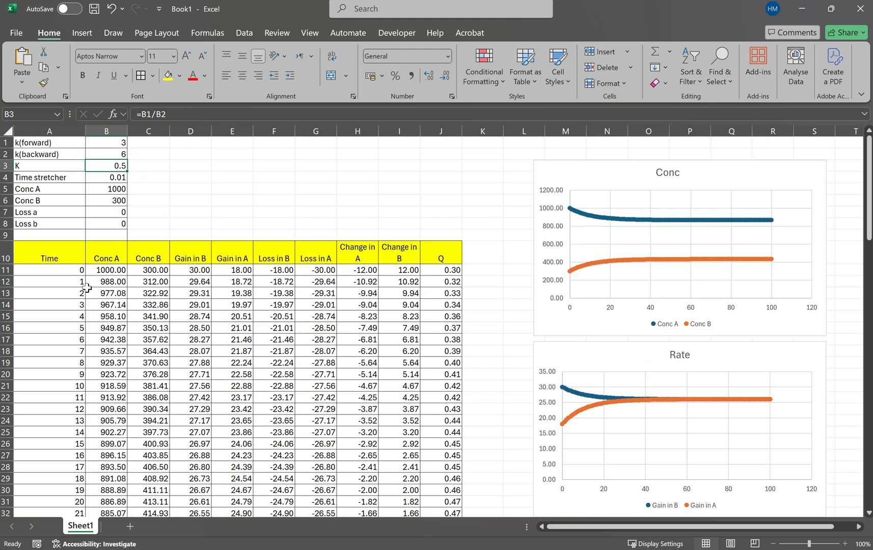
left_click_drag(106, 270, 147, 528)
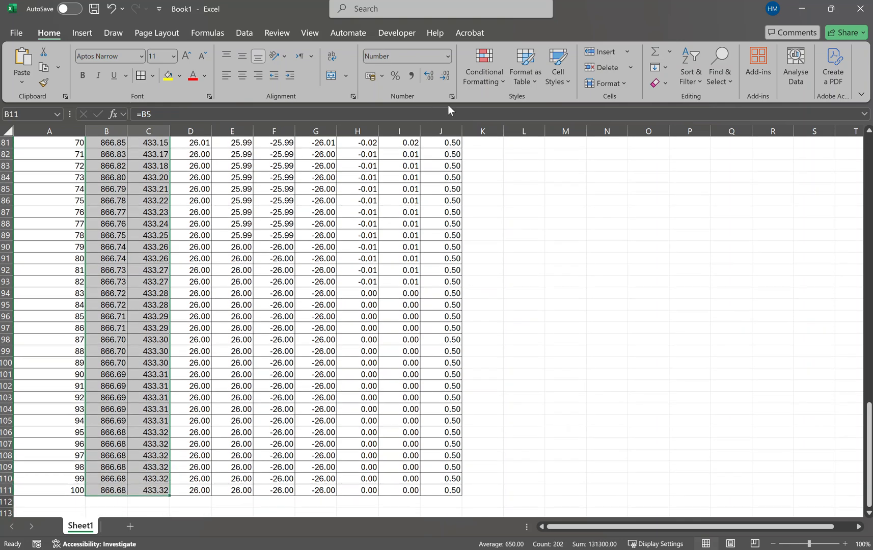
left_click(495, 63)
mouse_move(553, 188)
left_click(591, 185)
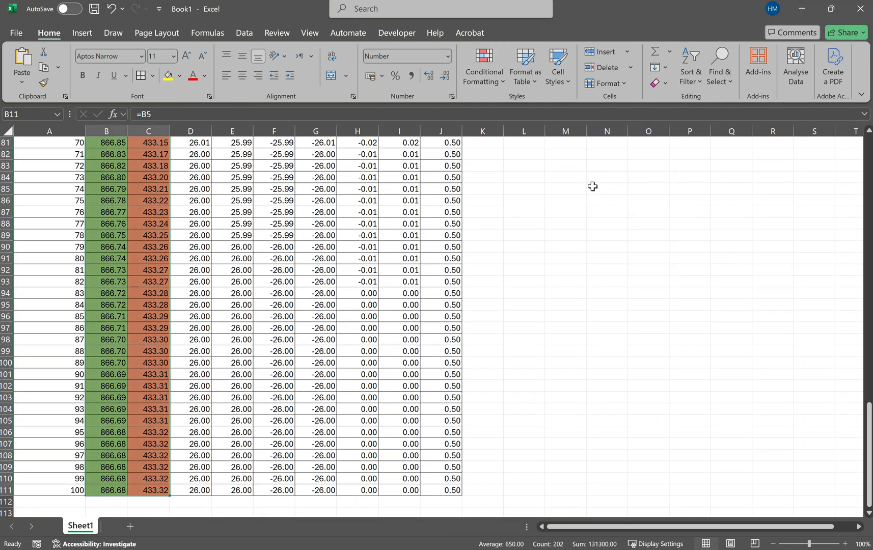
scroll(362, 294, "up", 6)
scroll(362, 293, "up", 20)
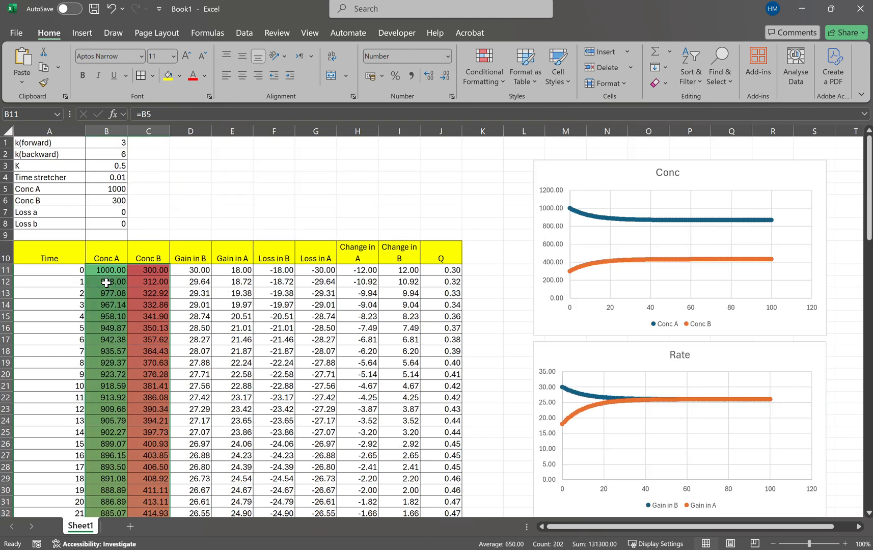
scroll(106, 282, "down", 4)
scroll(105, 282, "up", 3)
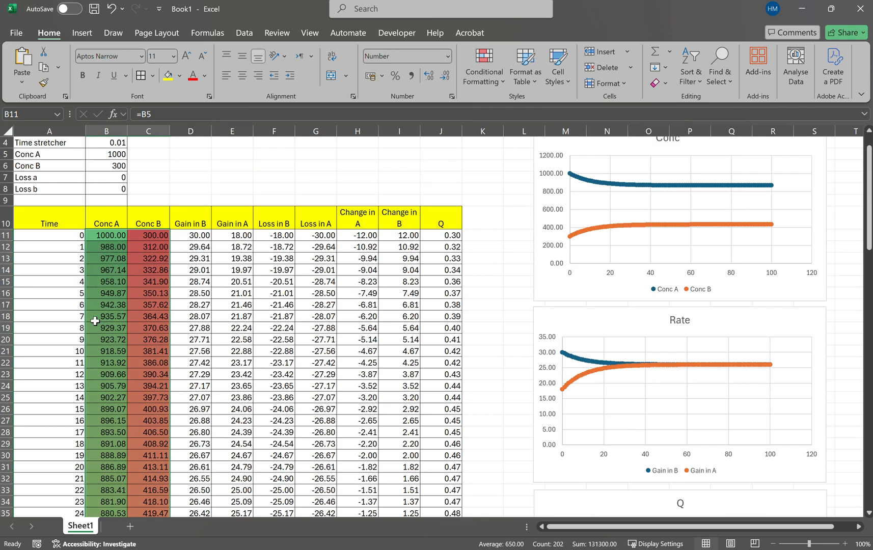
left_click(96, 318)
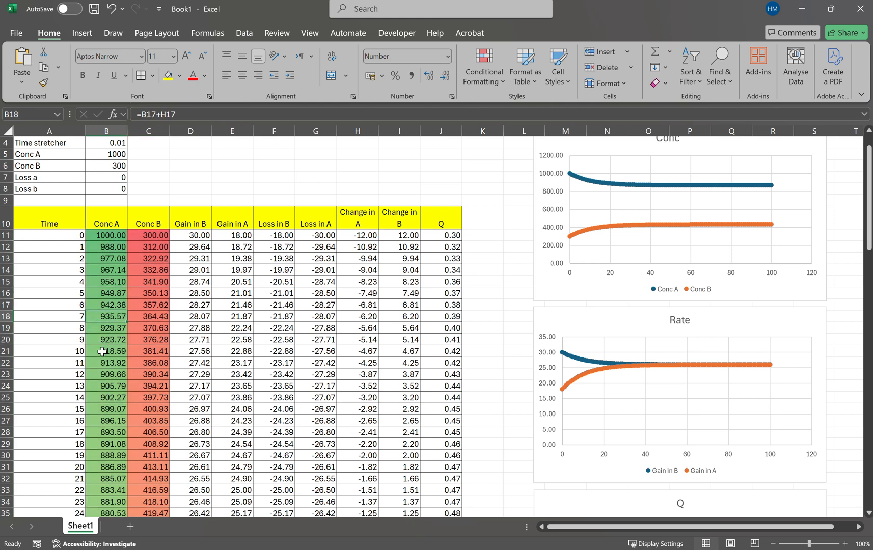
Nudge the Conc chart slightly down towards the Rate chart
left_click(665, 186)
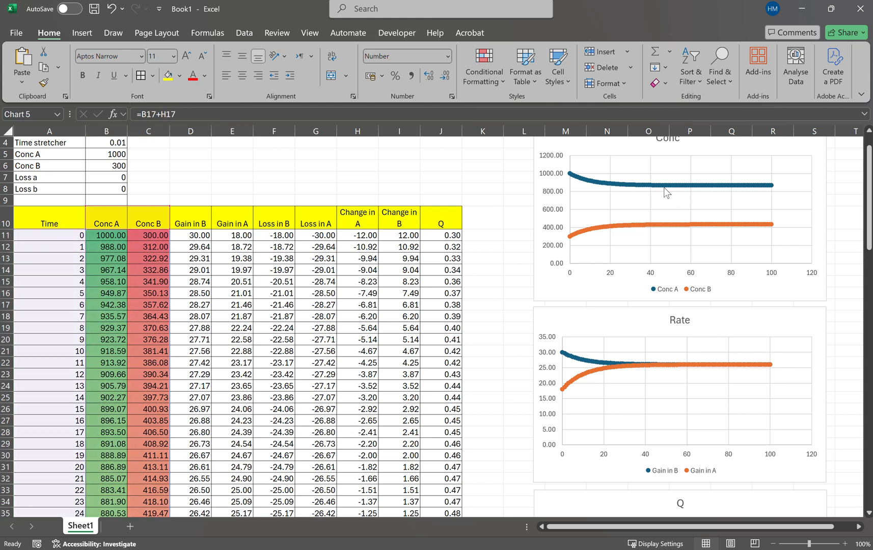
left_click_drag(587, 146, 587, 150)
left_click(588, 150)
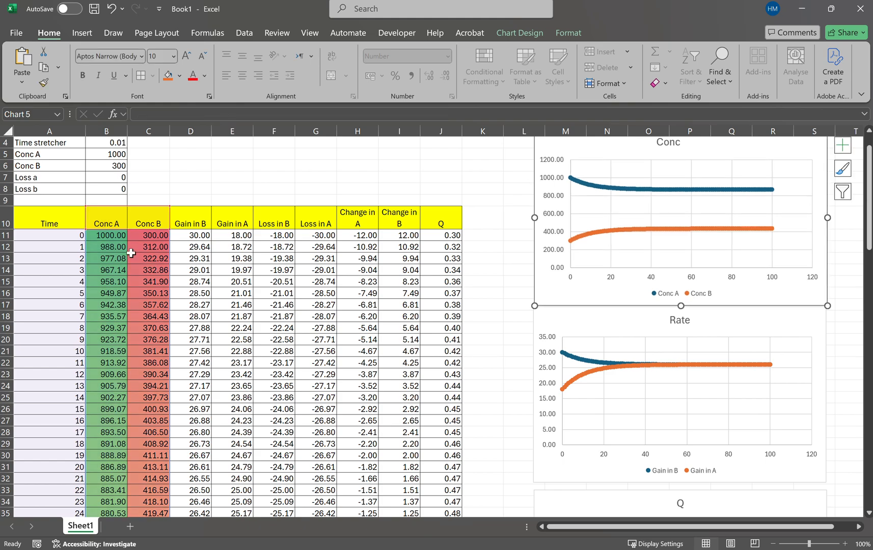
Apply a green-yellow-red colour scale to the Gain in B and Gain in A values in D11:E111
left_click_drag(199, 236, 237, 489)
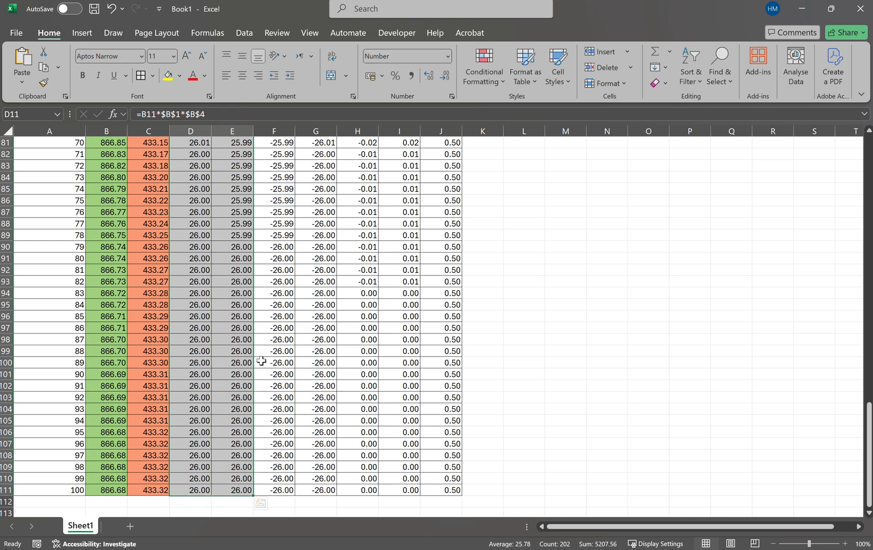
left_click(492, 56)
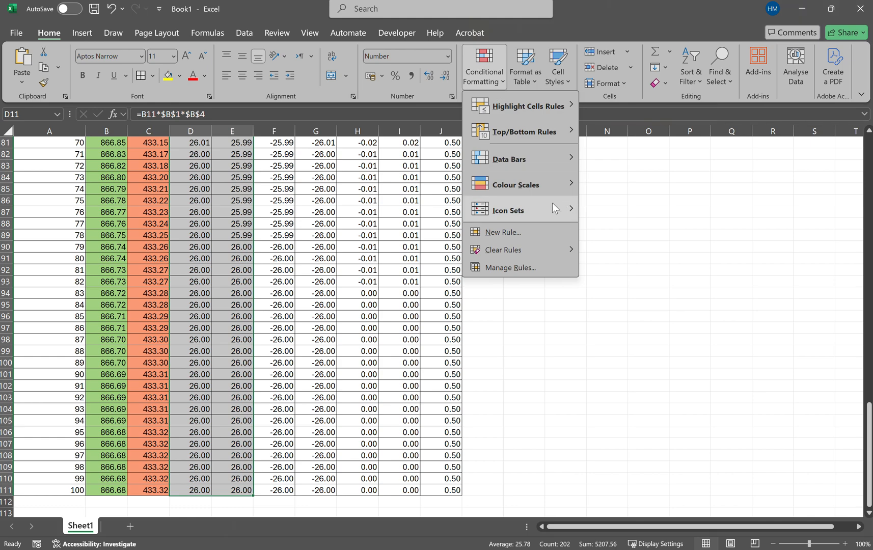
mouse_move(552, 185)
left_click(591, 184)
scroll(269, 339, "up", 20)
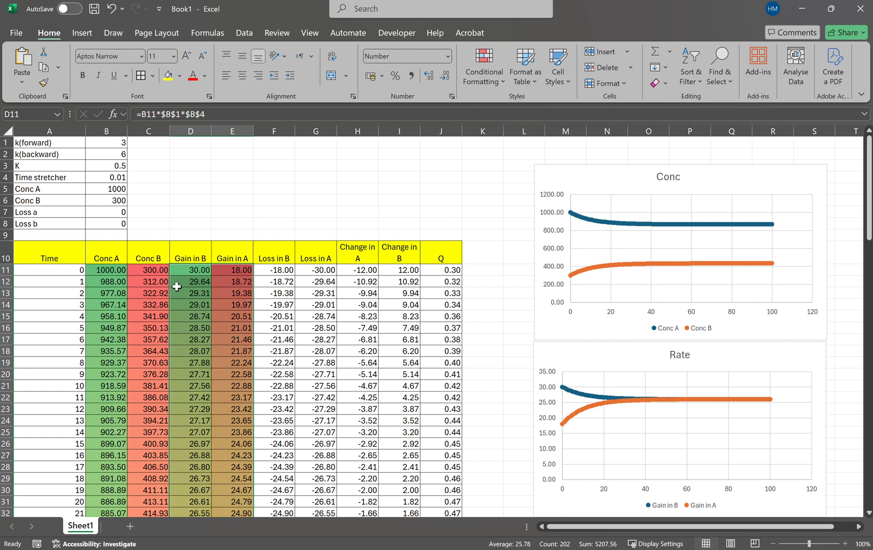
scroll(189, 323, "down", 20)
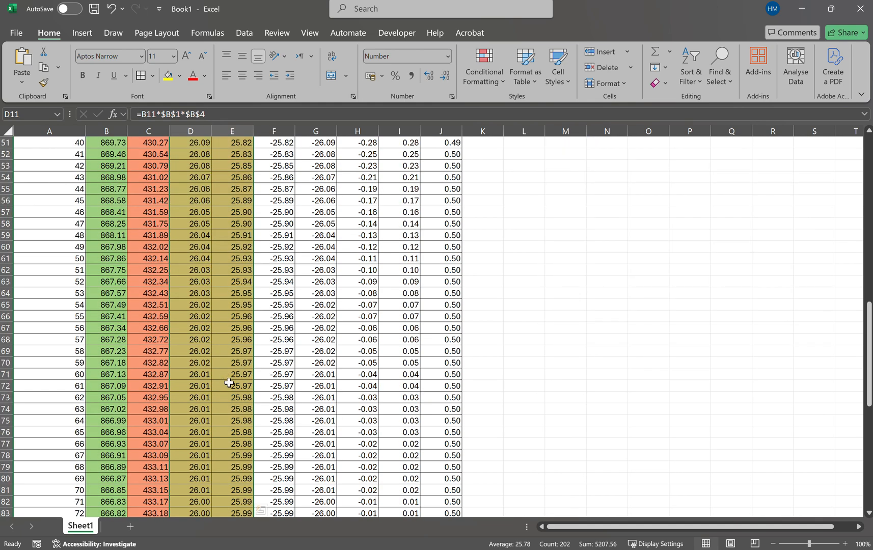
scroll(241, 392, "up", 16)
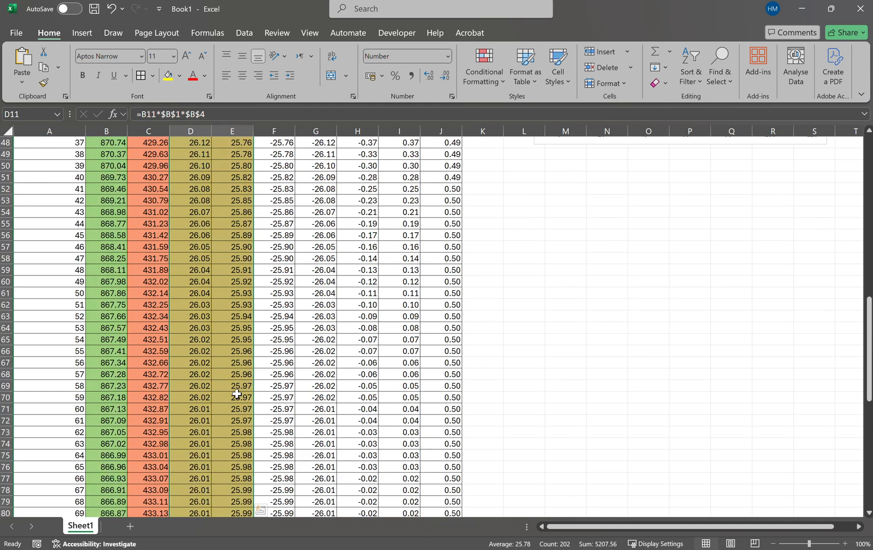
scroll(225, 401, "up", 7)
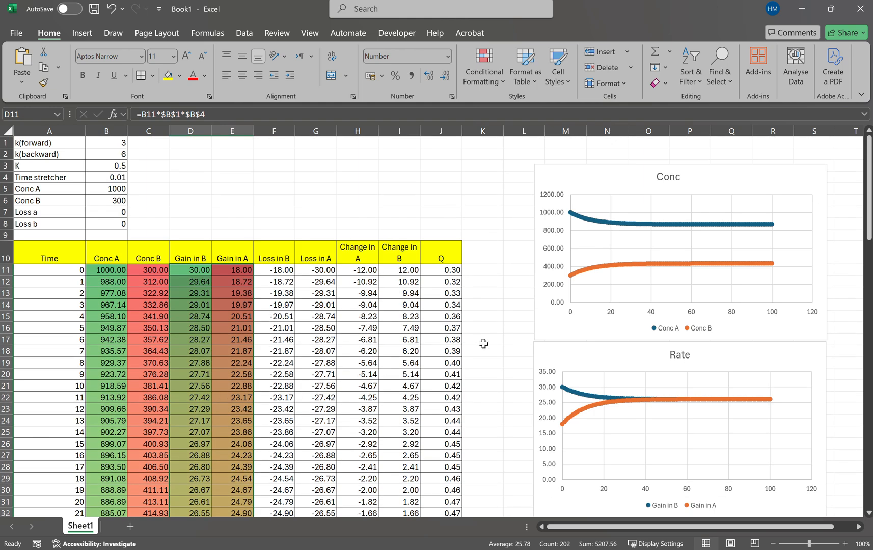
left_click(506, 302)
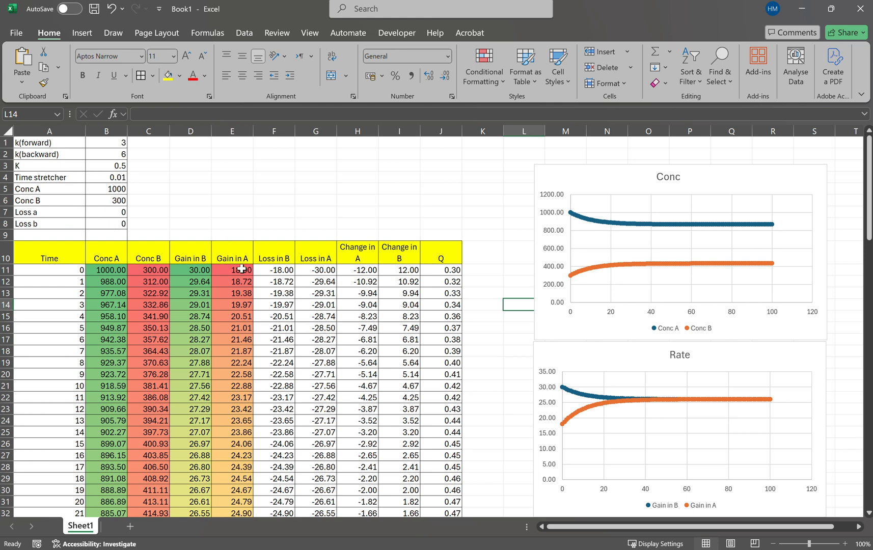
Set Loss a in B7 to 1
left_click(114, 211)
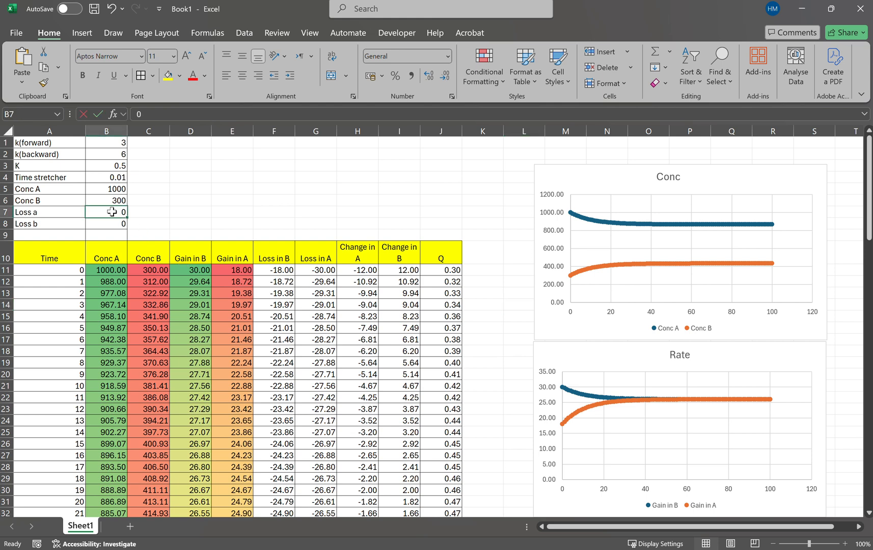
type("1")
key("Return")
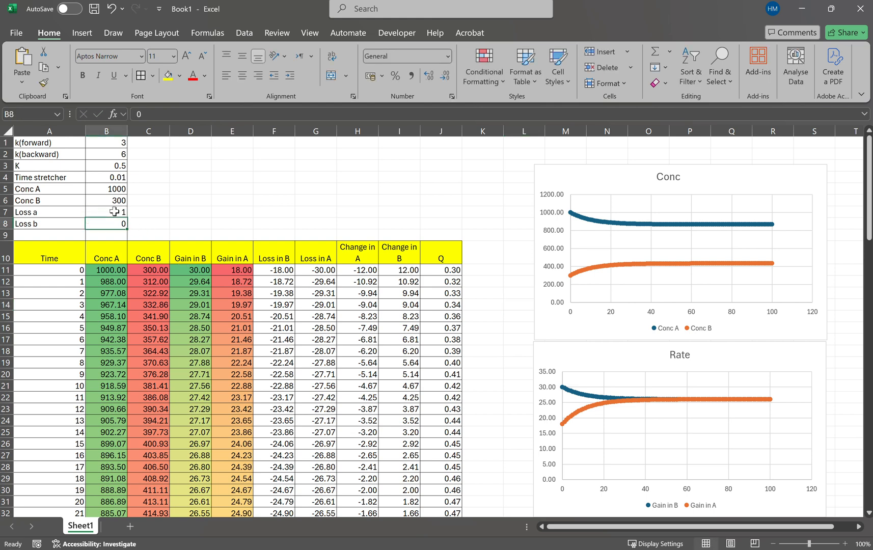
Extend the Gain in A formula in E11, =$B$2*C11*$B$4, to subtract the Loss a value in B7
left_click(234, 271)
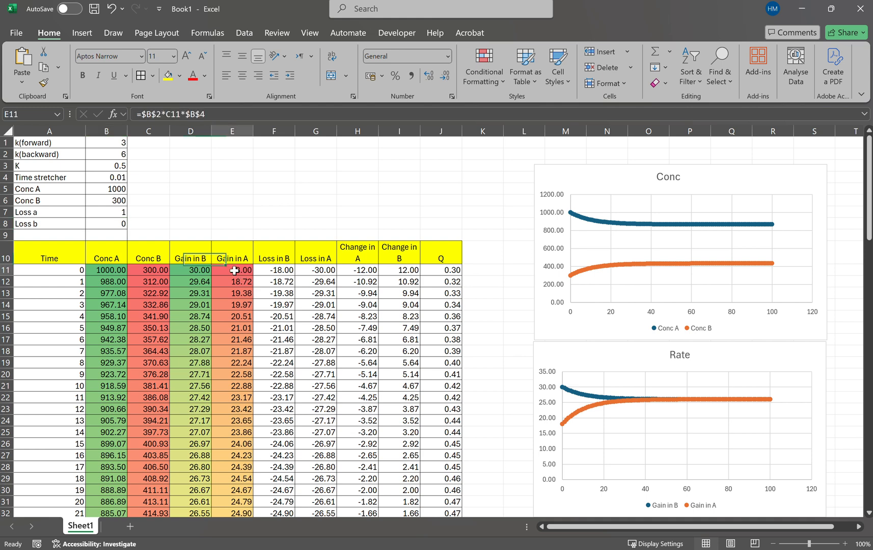
double_click(234, 271)
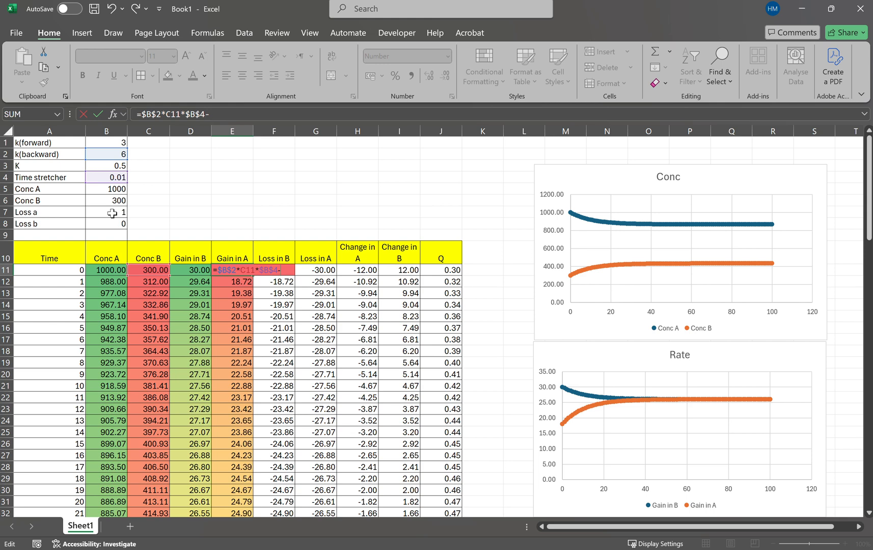
key("Return")
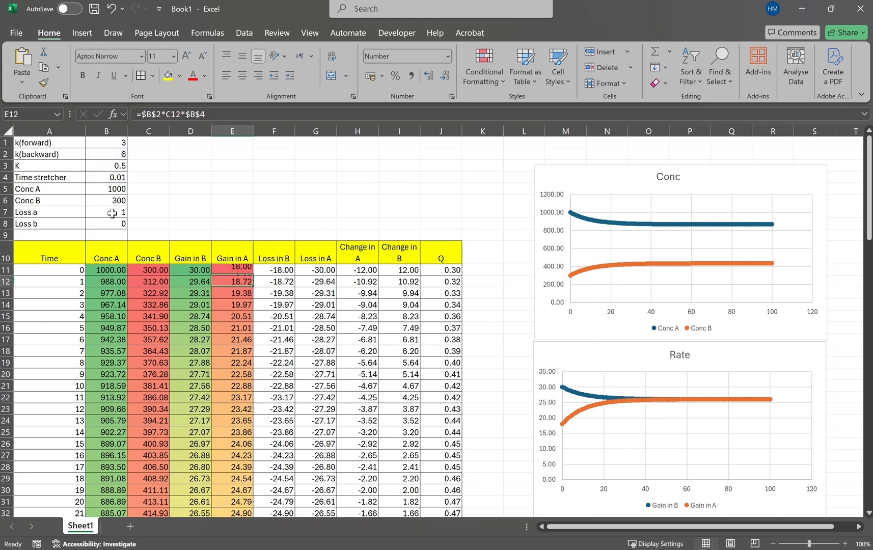
Extend the Change in A formula in H11, =E11+G11, to subtract the Loss a value in B7
left_click(363, 270)
type("=E11+G11")
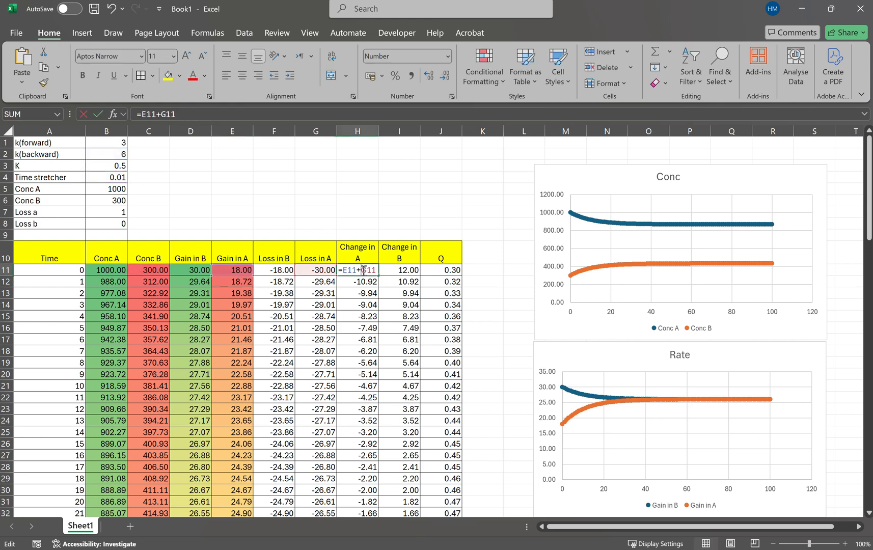
type("-")
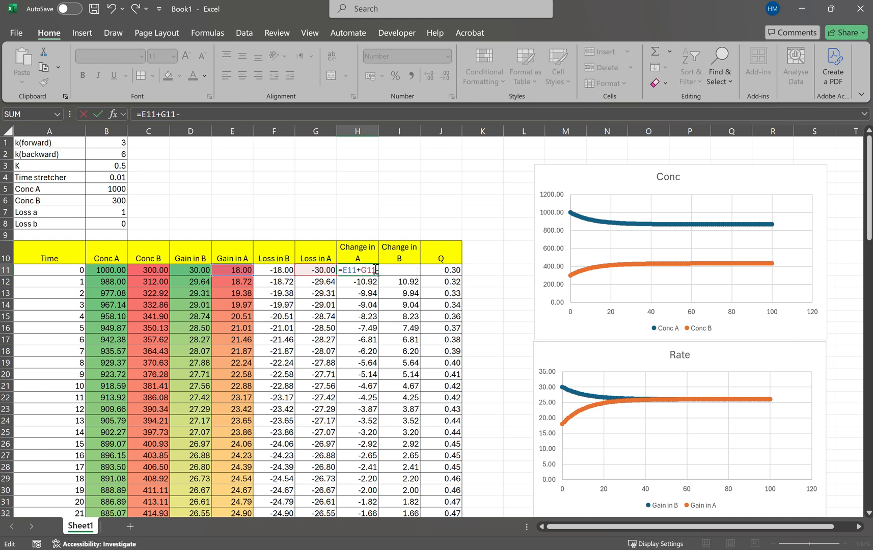
left_click(110, 213)
key("Return")
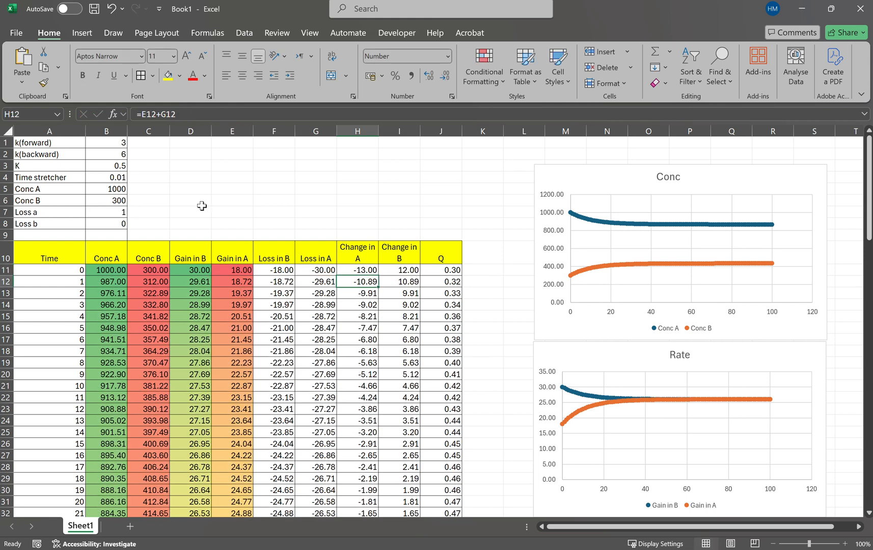
Extend the Change in B formula in I11, =D11+F11, to subtract the Loss b value in B8
left_click(402, 270)
double_click(402, 270)
left_click(420, 269)
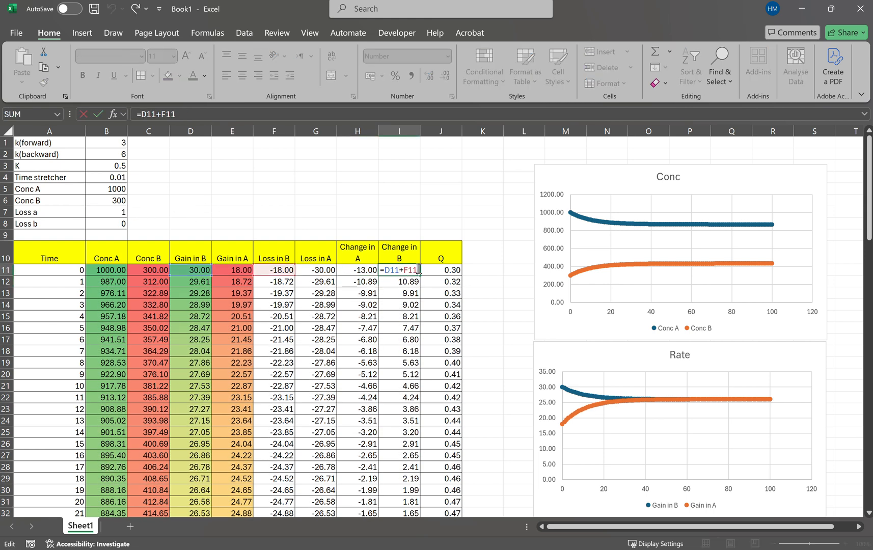
type("-")
left_click(115, 222)
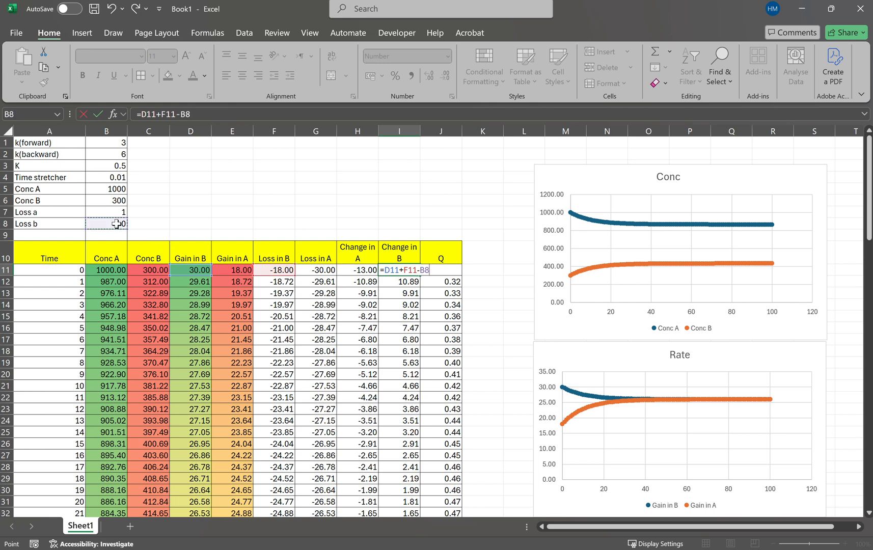
key("Return")
Try filling the Change in A and Change in B formulas from H11:I11 down to row 111 with relative loss references
left_click(90, 210)
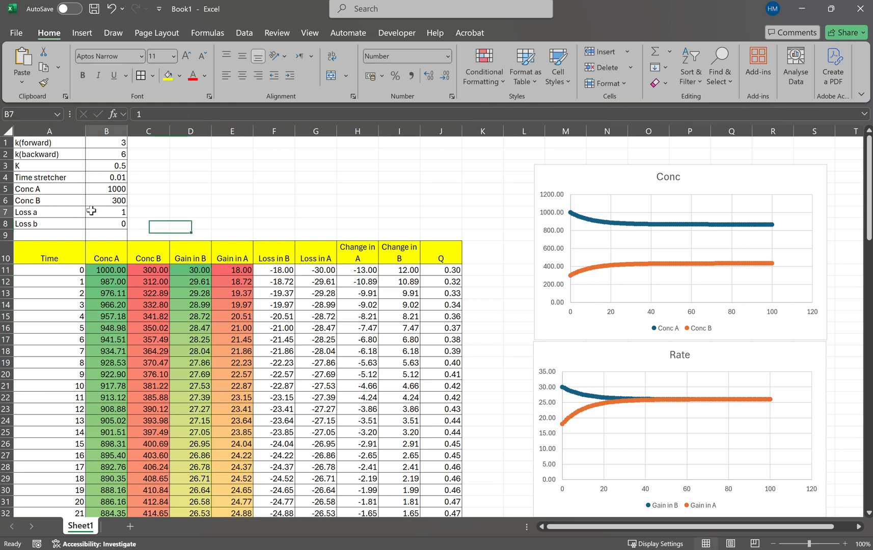
left_click_drag(352, 267, 422, 492)
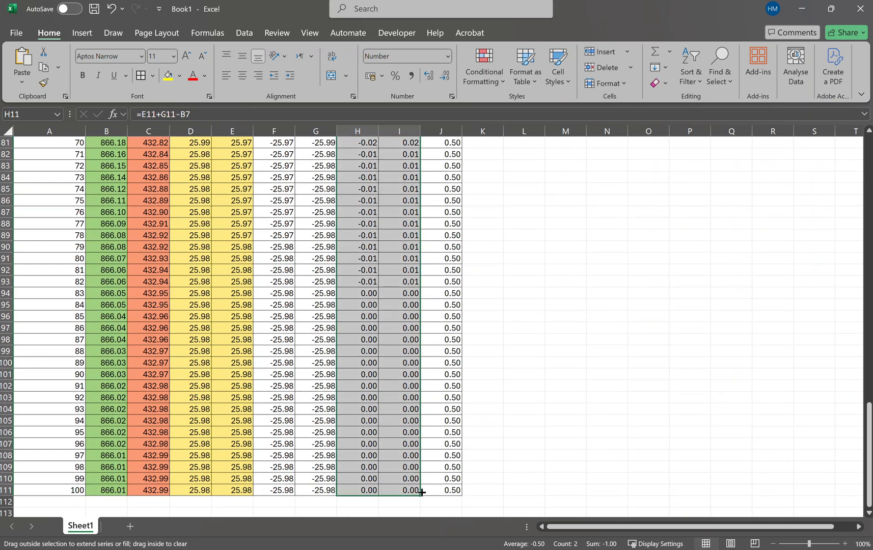
scroll(419, 433, "up", 20)
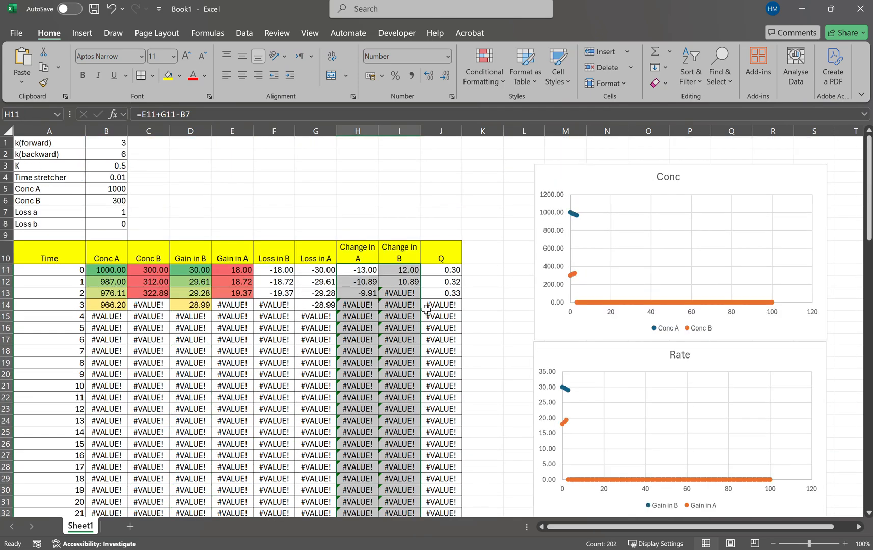
Set Loss a in B7 to 0 and make its reference in the H11 formula absolute: =E11+G11-$B$7
left_click(116, 215)
key("Return")
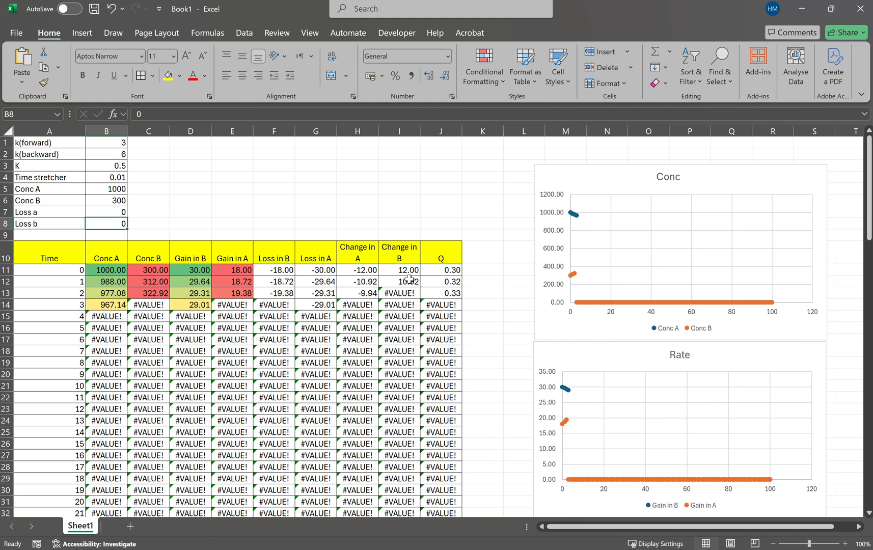
left_click(365, 271)
double_click(366, 271)
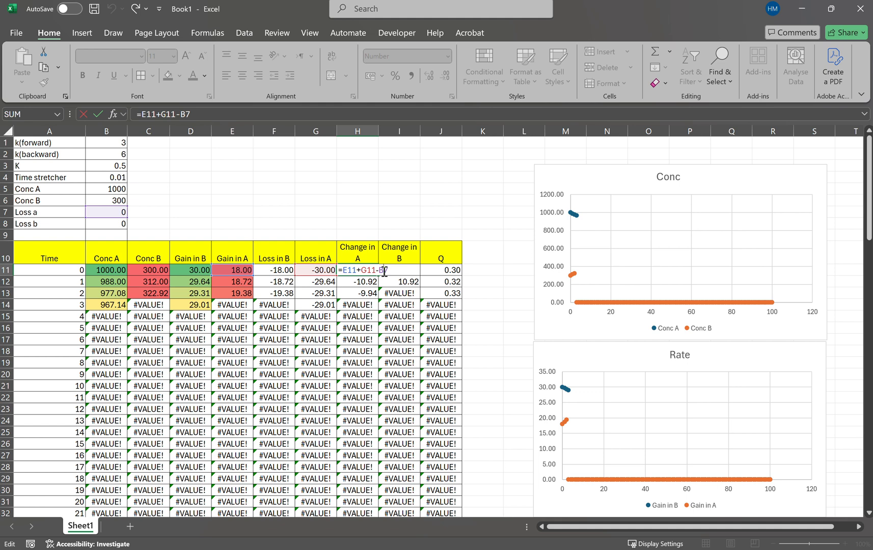
key("F4")
key("Return")
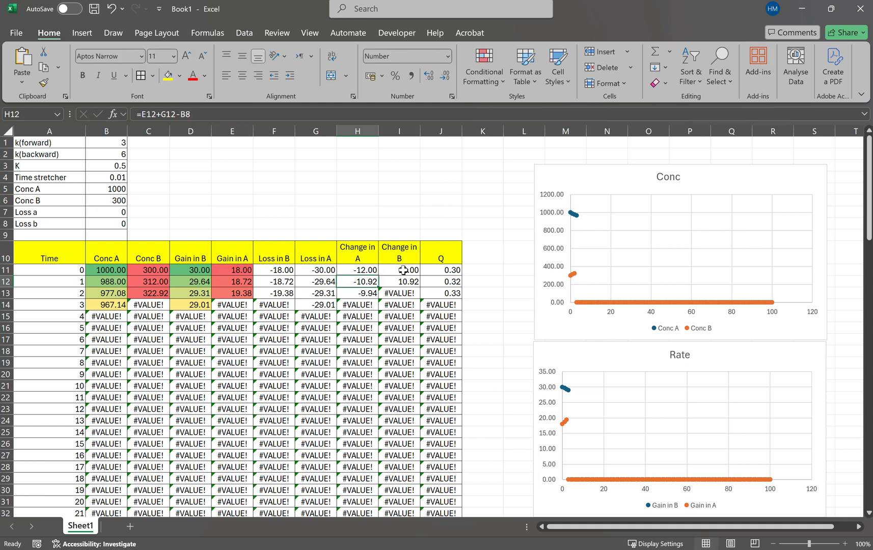
Make the Loss b reference in I11 absolute, =D11+F11-$B$8, and fill H11:I11 down to row 111
left_click(403, 271)
double_click(404, 271)
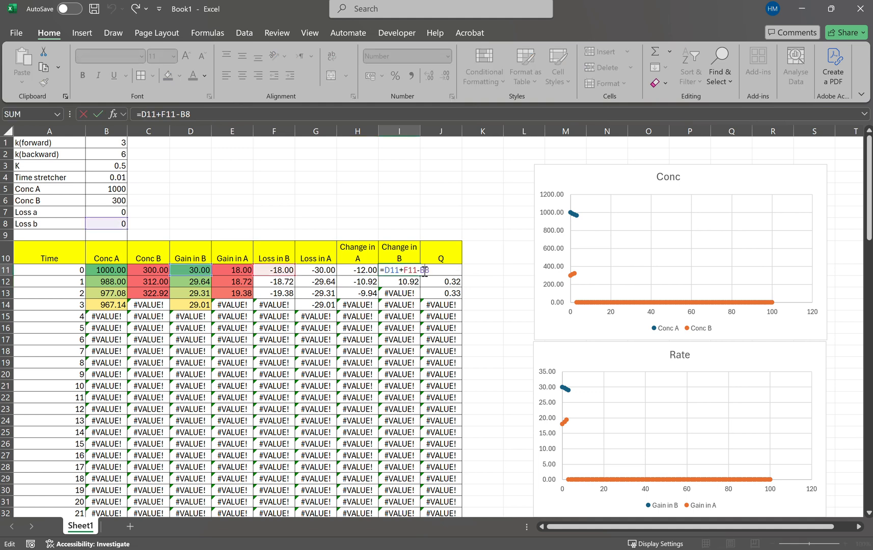
key("F4")
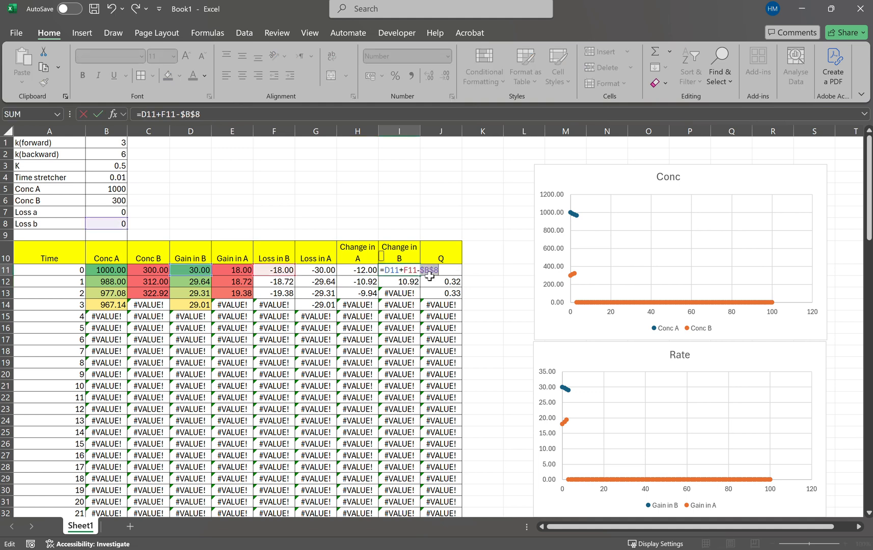
key("Return")
left_click_drag(374, 270, 400, 501)
scroll(384, 411, "up", 20)
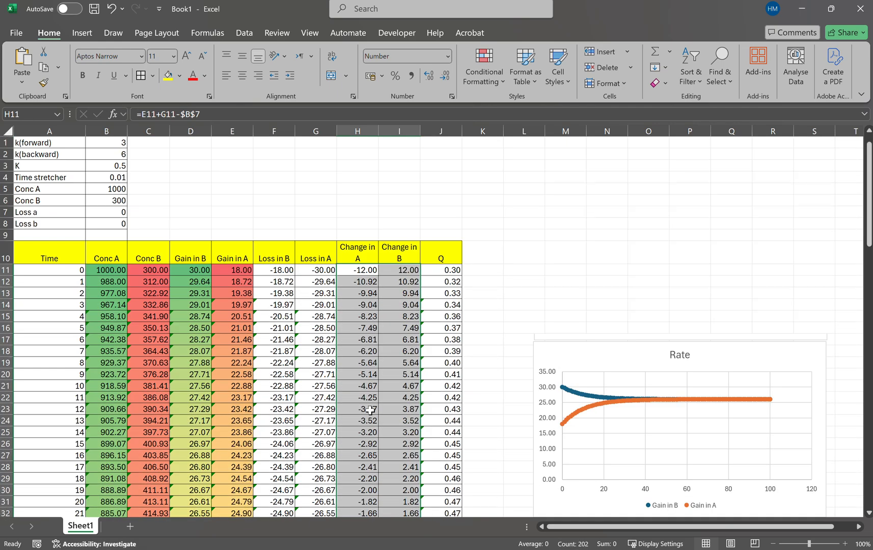
Set Loss a in B7 to 3 to test a small loss of A
left_click(99, 214)
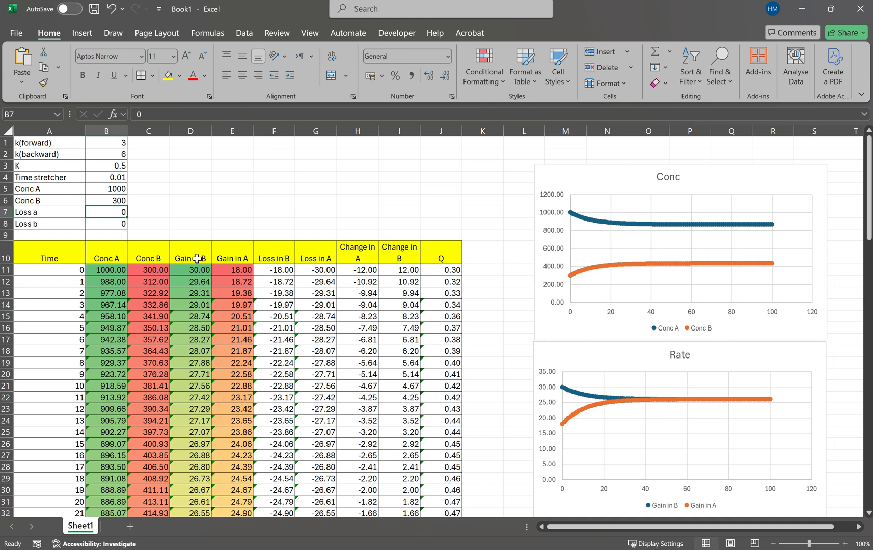
type("3")
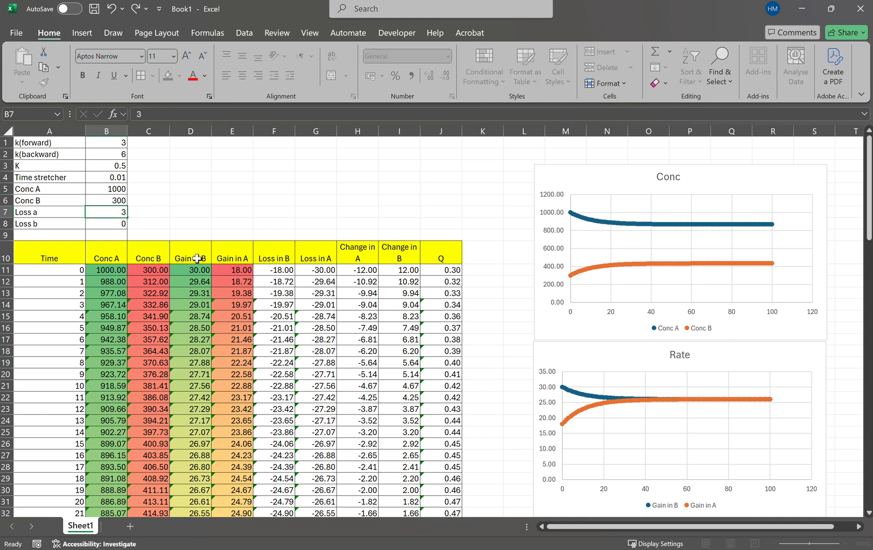
key("Return")
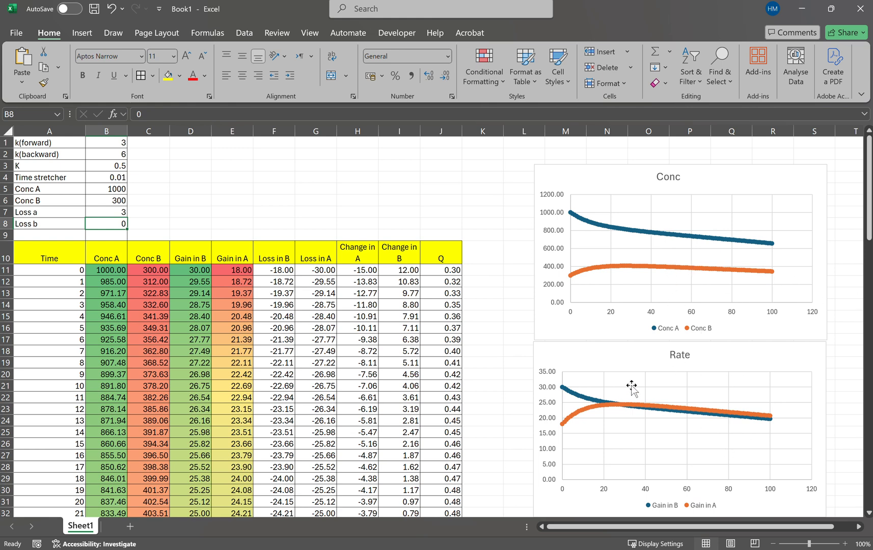
Set Loss a in B7 to 10 and examine the Conc, Rate and Q charts
left_click(117, 209)
type("10")
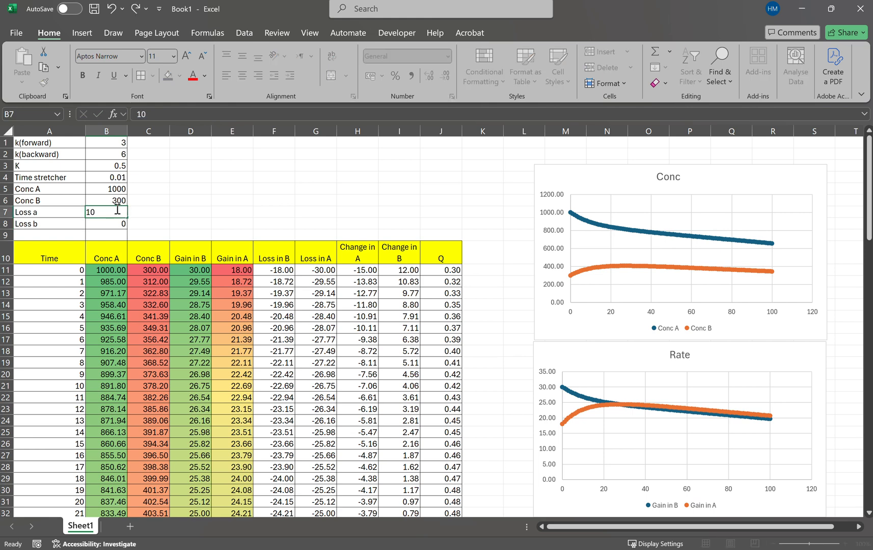
key("Return")
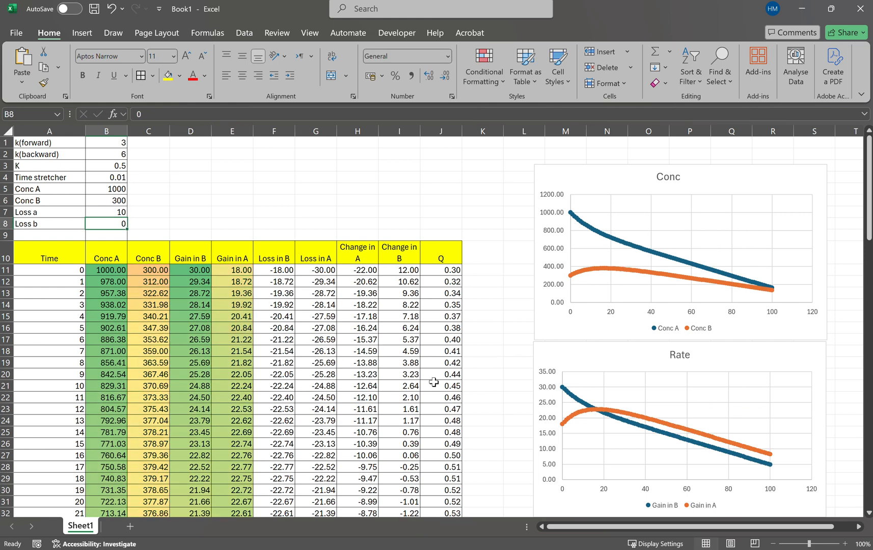
scroll(434, 382, "down", 3)
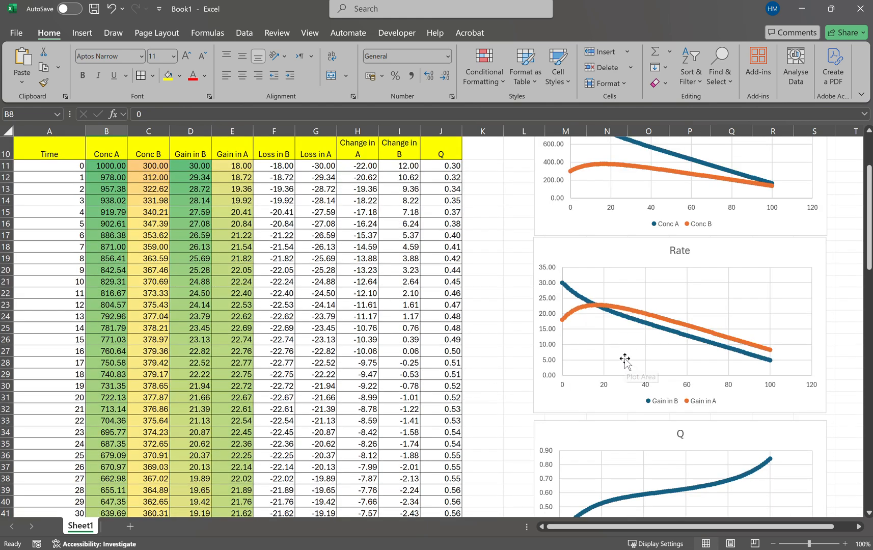
Set Loss b in B8 to 10 and examine the effect on the Conc, Rate and Q charts
scroll(623, 354, "up", 2)
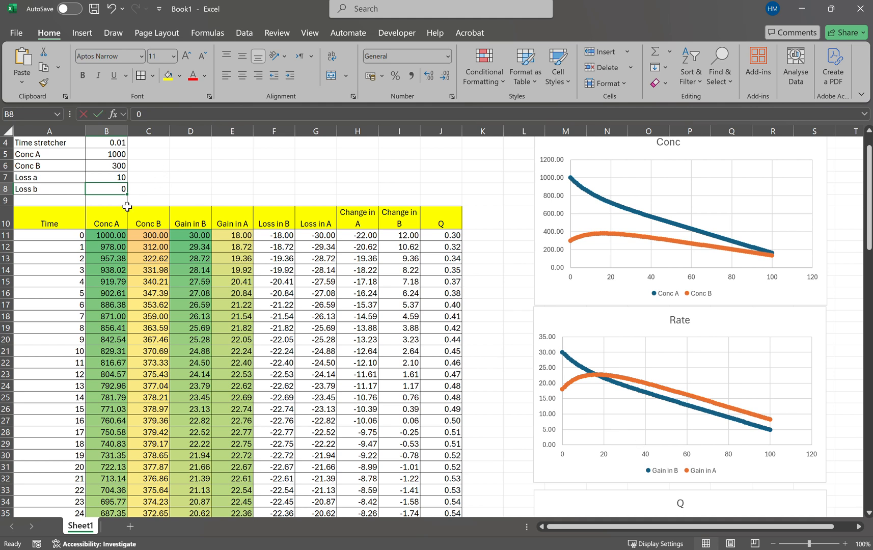
type("10")
key("Return")
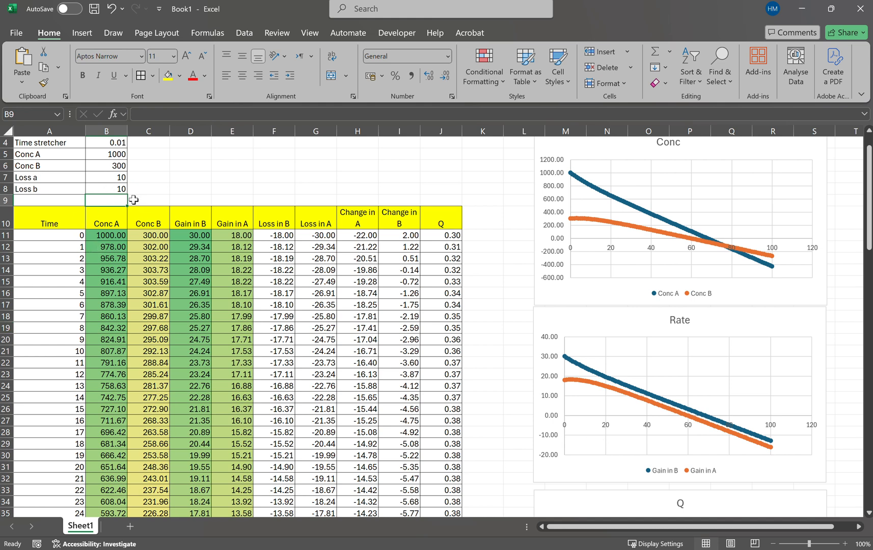
scroll(113, 186, "up", 1)
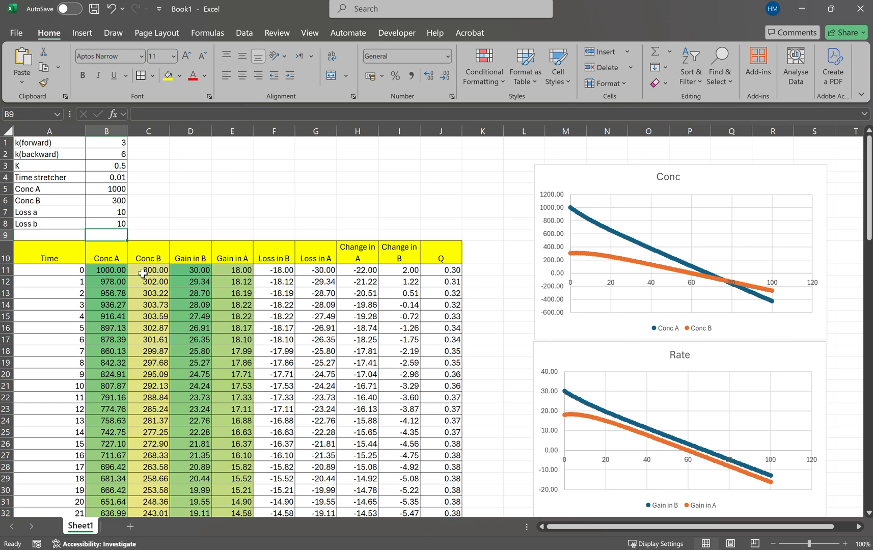
scroll(146, 280, "down", 5)
scroll(161, 318, "down", 2)
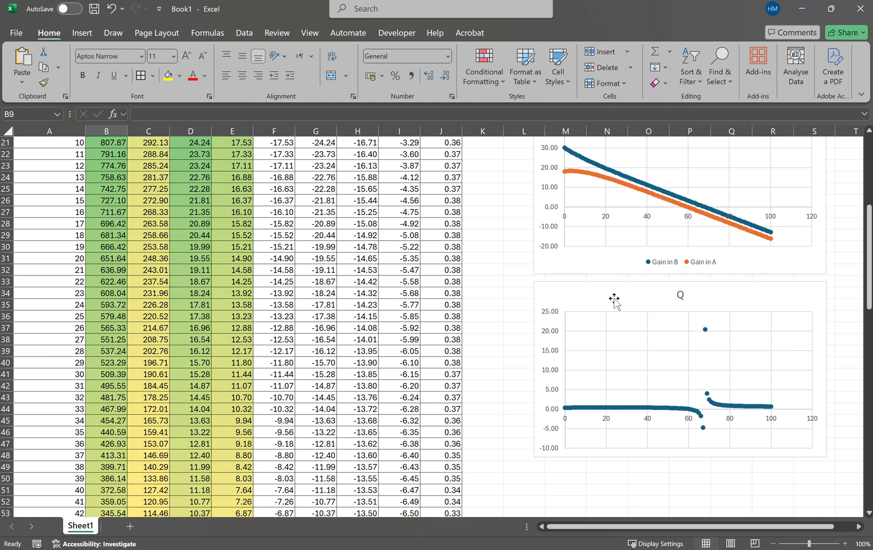
left_click(610, 340)
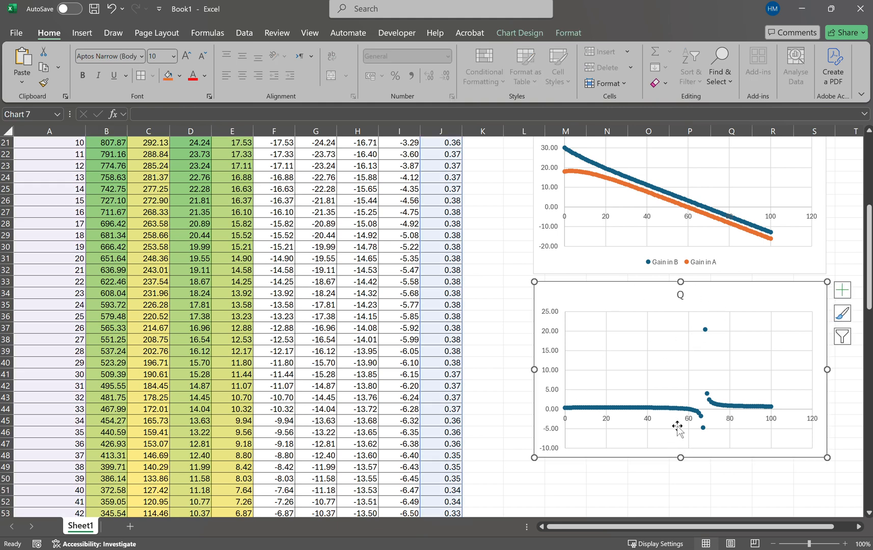
Set Loss b in B8 to 0 and examine the Q chart
scroll(662, 421, "up", 7)
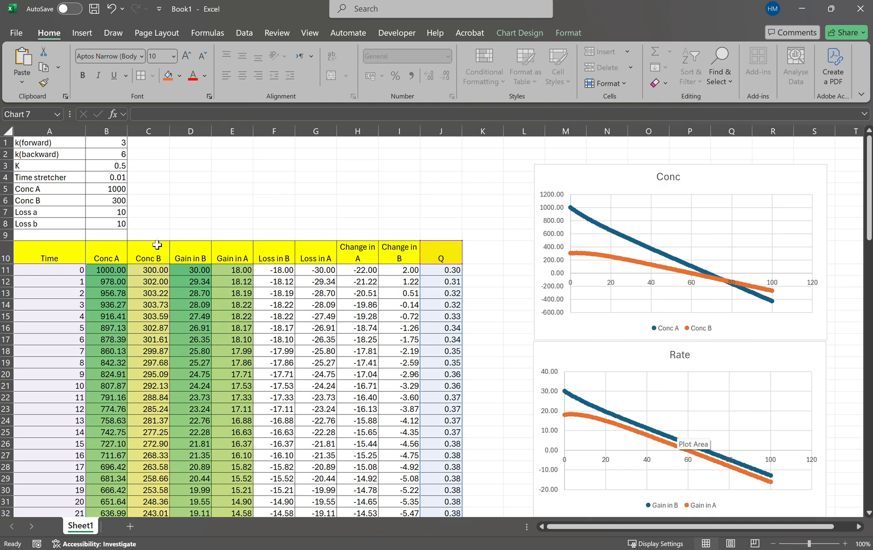
left_click(114, 224)
type("0")
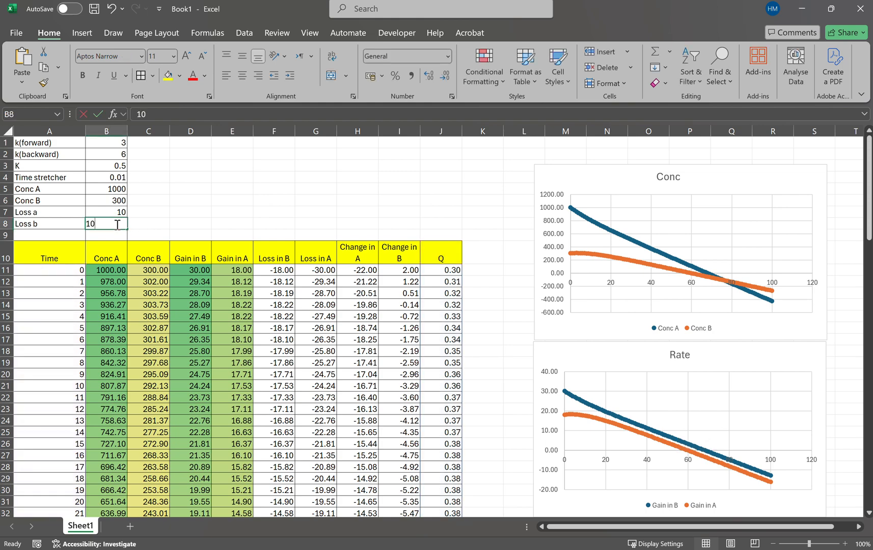
key("Return")
scroll(568, 410, "down", 3)
scroll(567, 411, "down", 5)
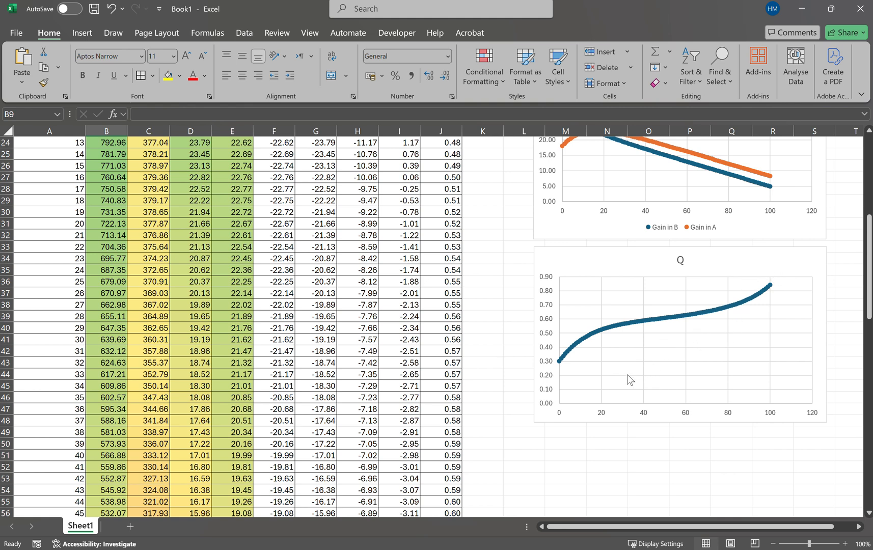
Set Loss a in B7 to 0 and review the charts and the table of values
scroll(628, 380, "up", 8)
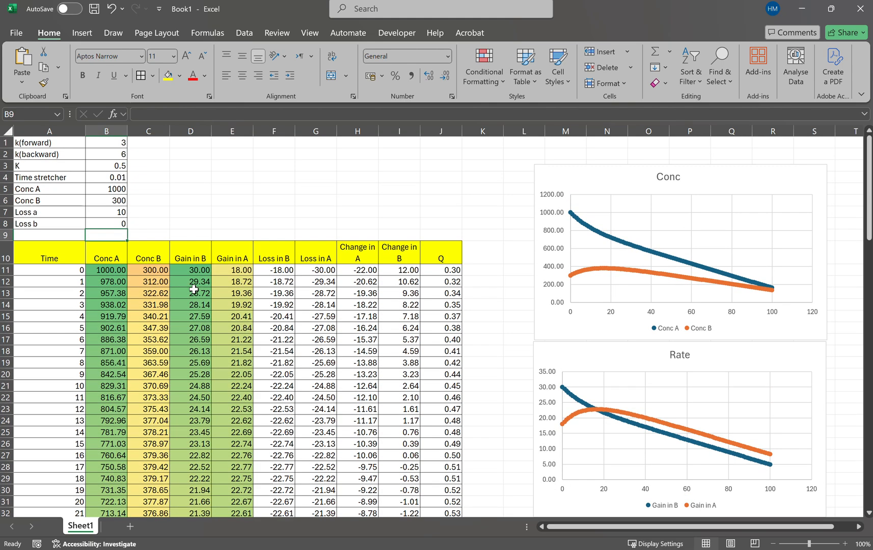
left_click(111, 213)
type("0")
key("Return")
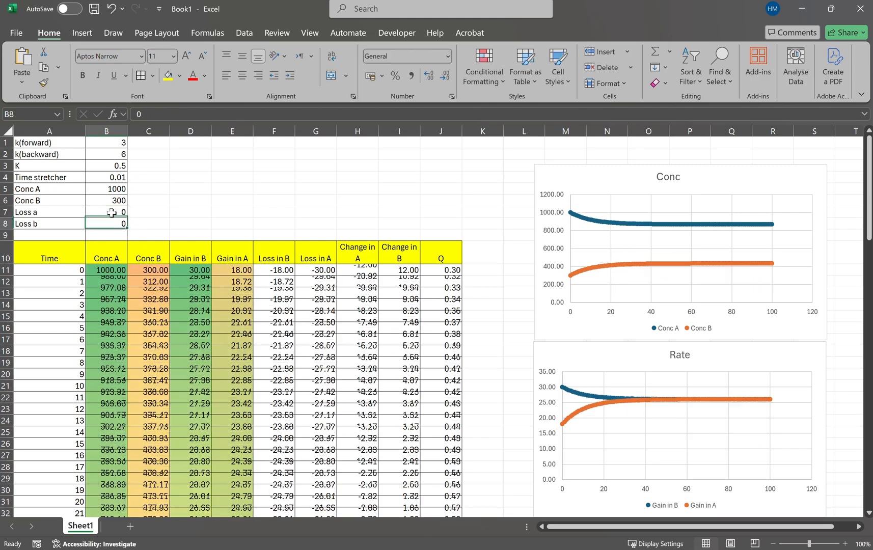
scroll(647, 415, "down", 6)
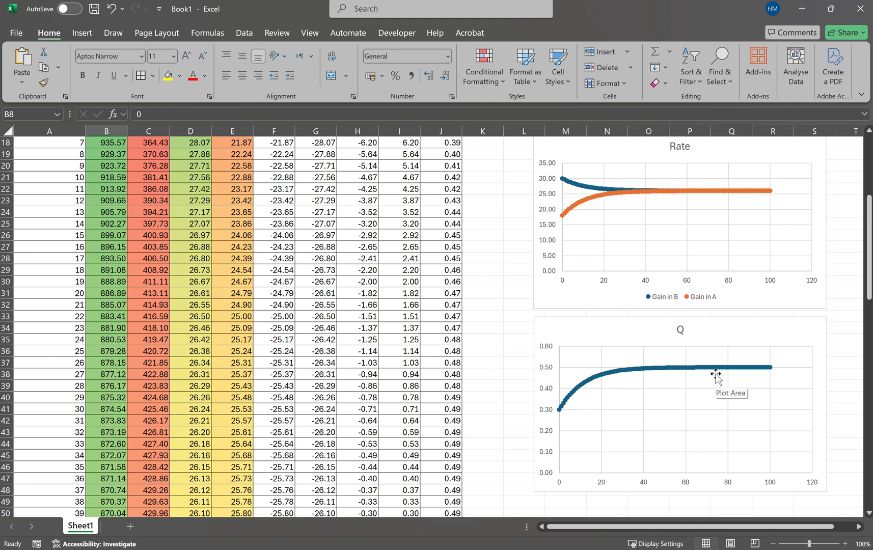
scroll(683, 390, "down", 9)
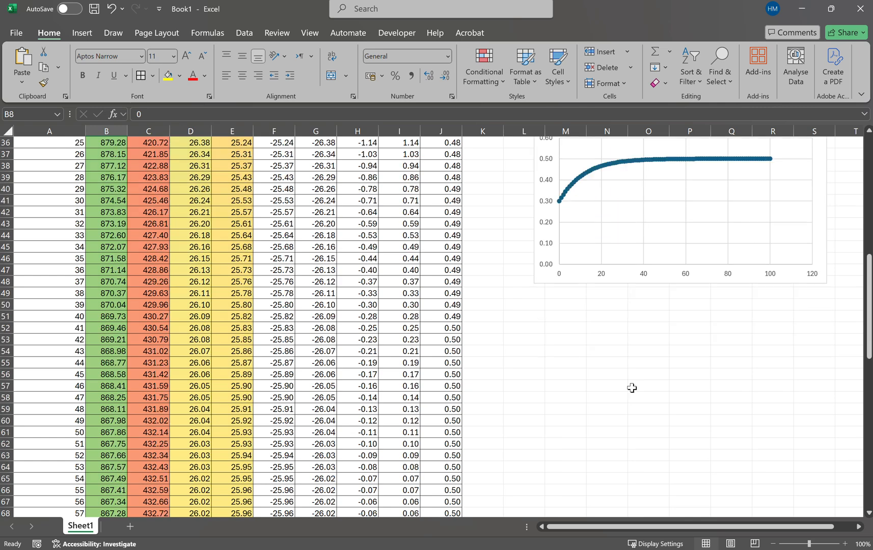
scroll(614, 377, "up", 15)
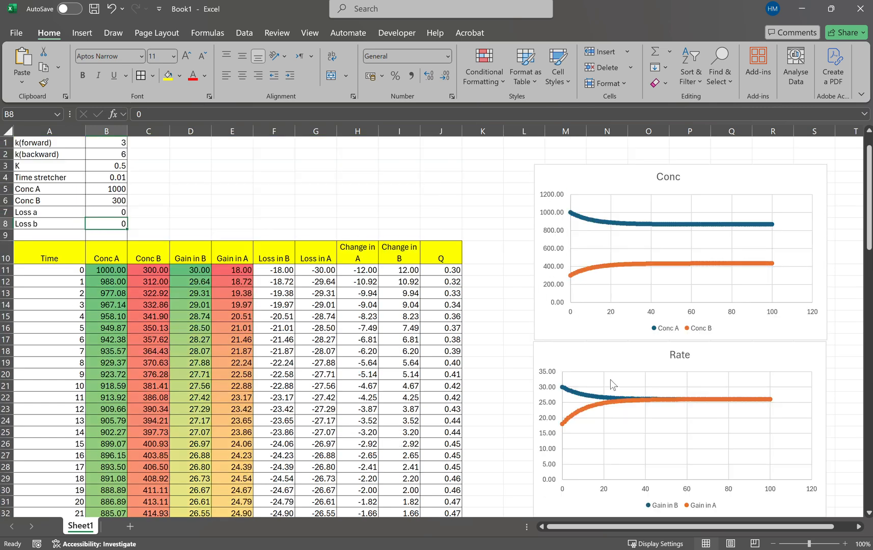